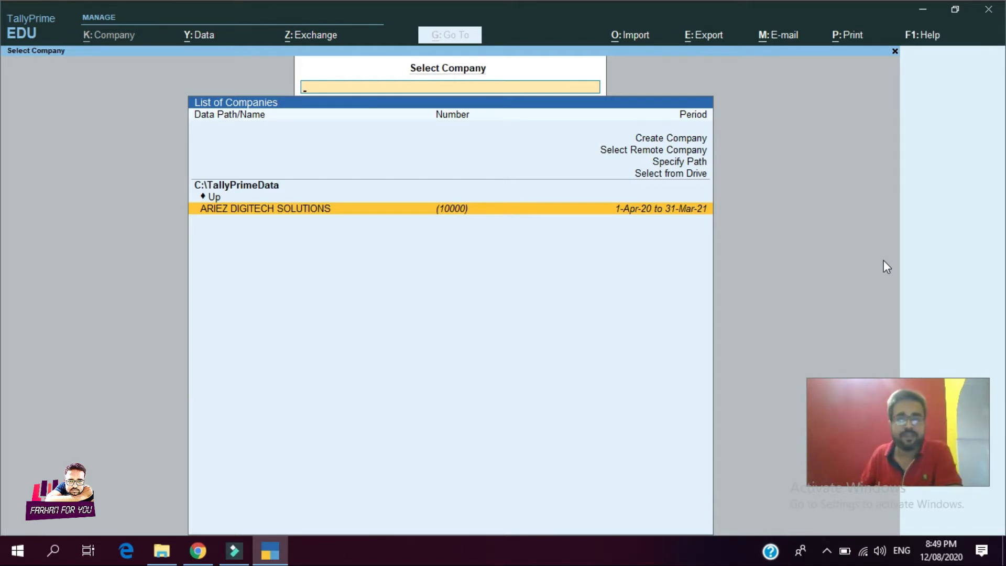
Open the company ARIEZ DIGITECH SOLUTIONS from the list of companies.
{"action": "key", "text": "Up"}
{"action": "key", "text": "Down"}
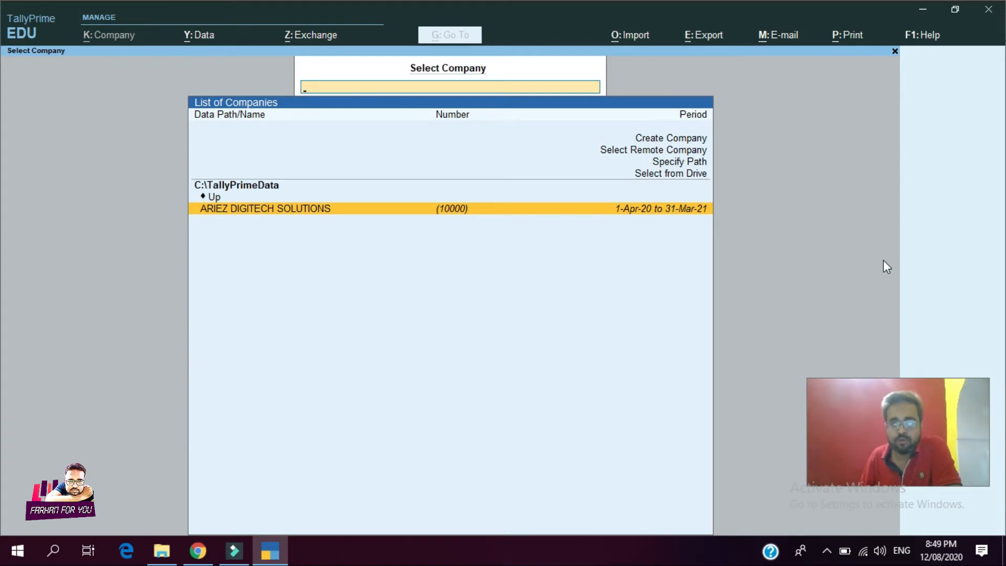
{"action": "key", "text": "Return"}
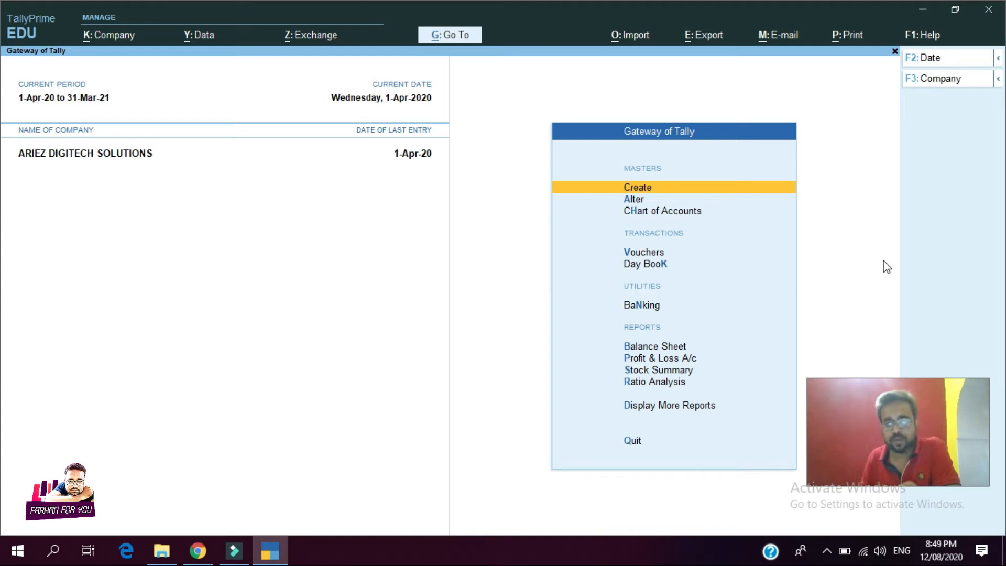
Start a purchase voucher with supplier invoice number INV-5001 and invoice date 1-Apr-20.
{"action": "key", "text": "v"}
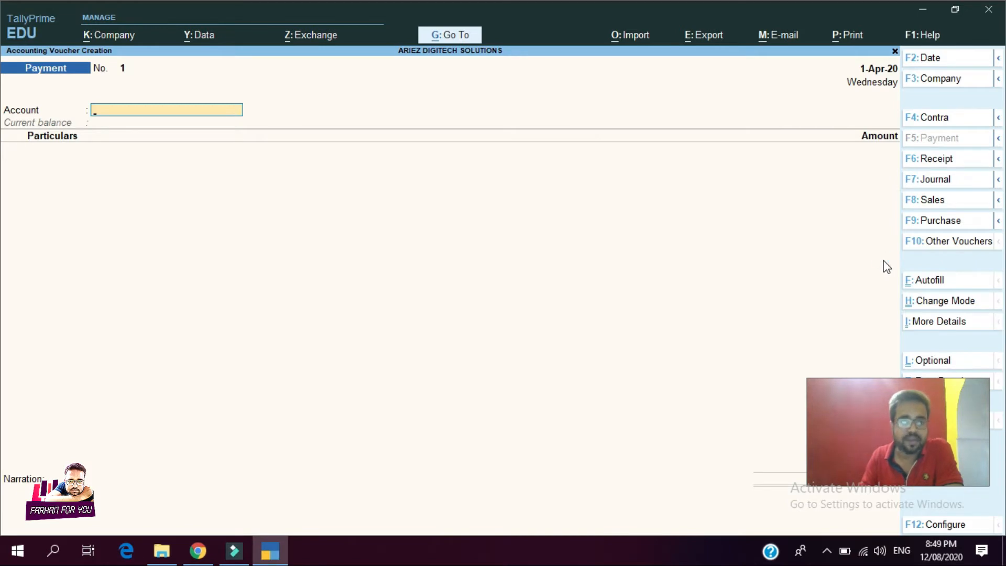
{"action": "key", "text": "F9"}
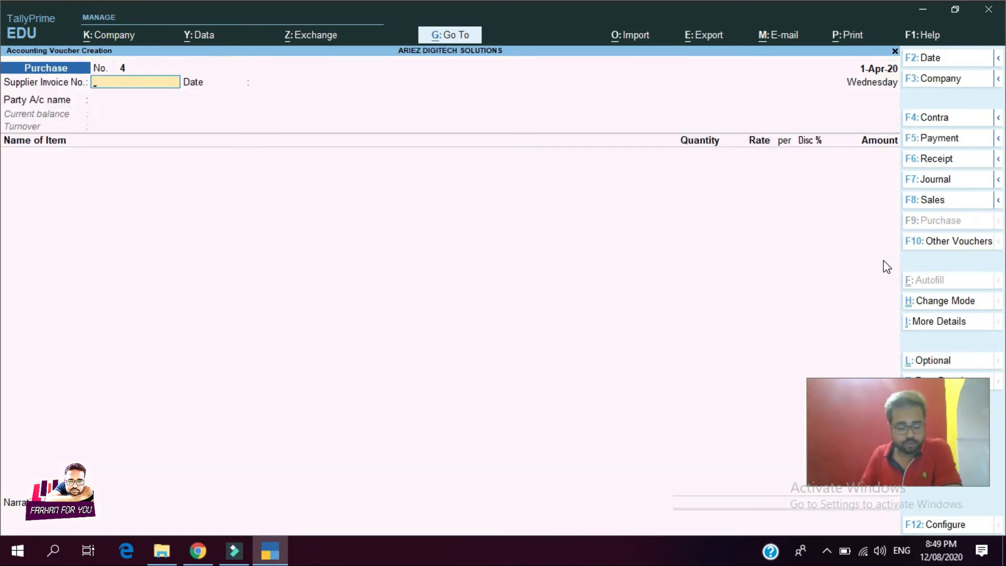
{"action": "type", "text": "INV"}
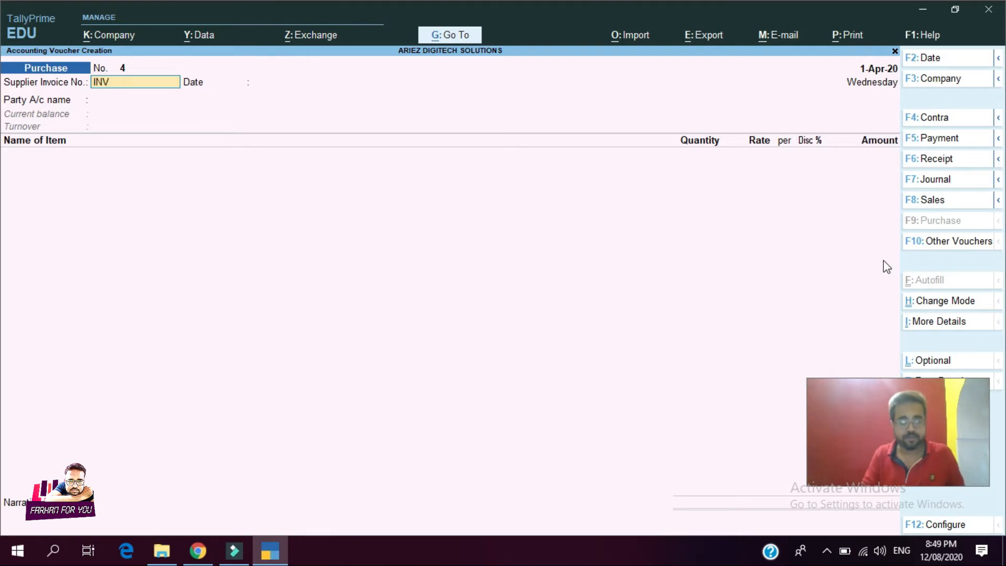
{"action": "type", "text": "-5001"}
{"action": "key", "text": "Return"}
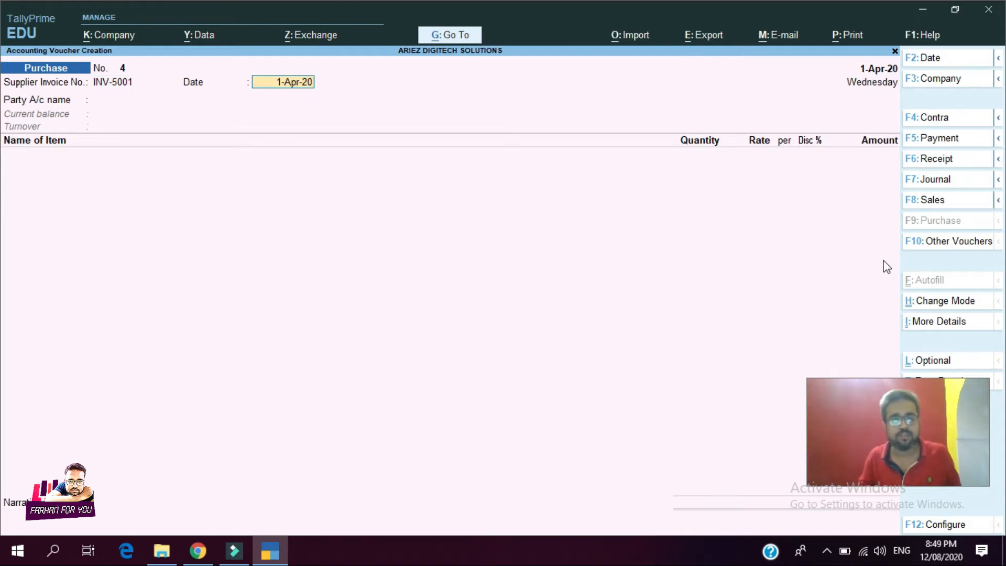
{"action": "key", "text": "Return"}
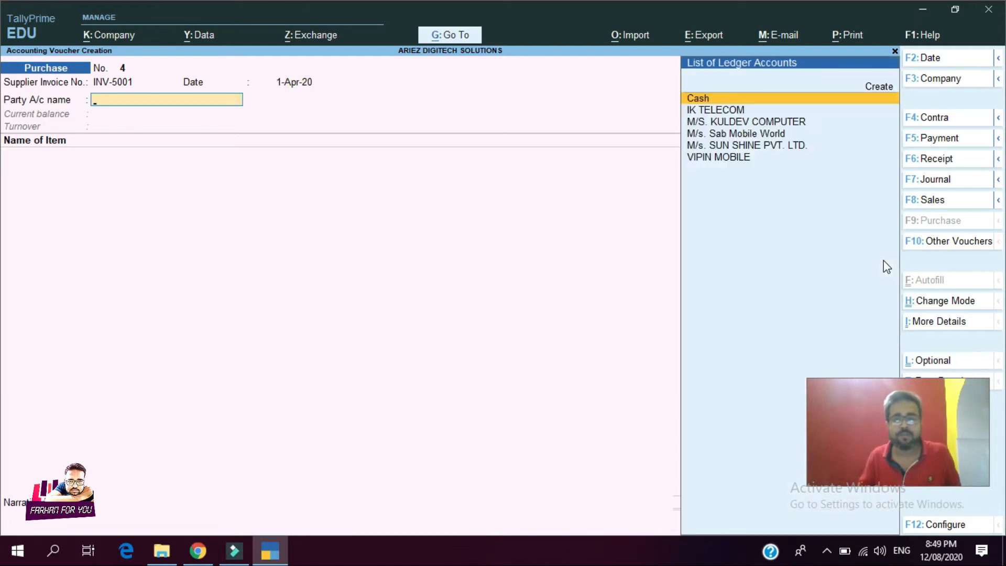
Set the voucher's party account to M/S. KULDEV COMPUTER.
{"action": "key", "text": "Down"}
{"action": "key", "text": "Down"}
{"action": "key", "text": "Down"}
{"action": "key", "text": "Up"}
{"action": "key", "text": "Return"}
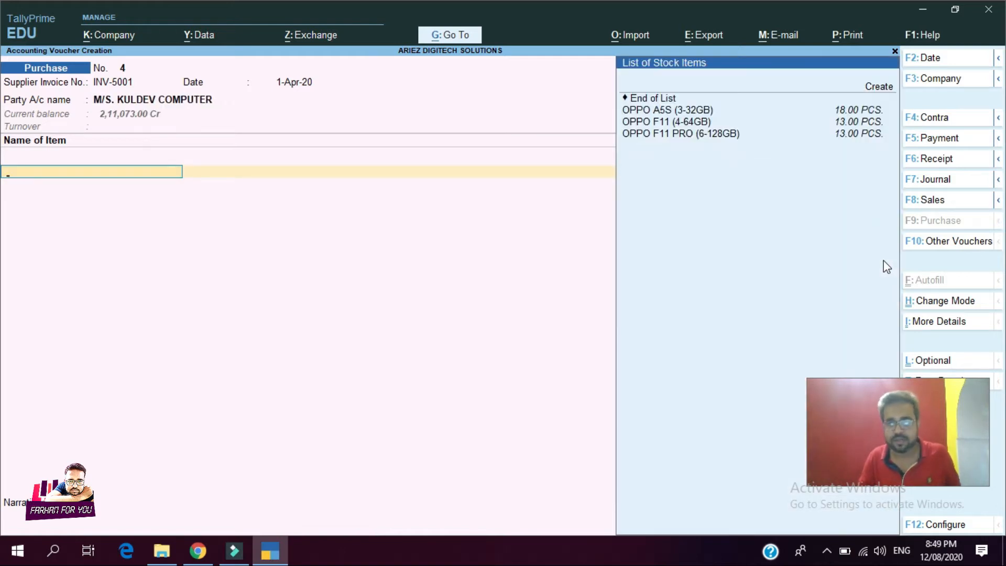
Start creating a new stock item from the voucher's item line and name it OPPO A53 (6-128GB).
{"action": "key", "text": "Down"}
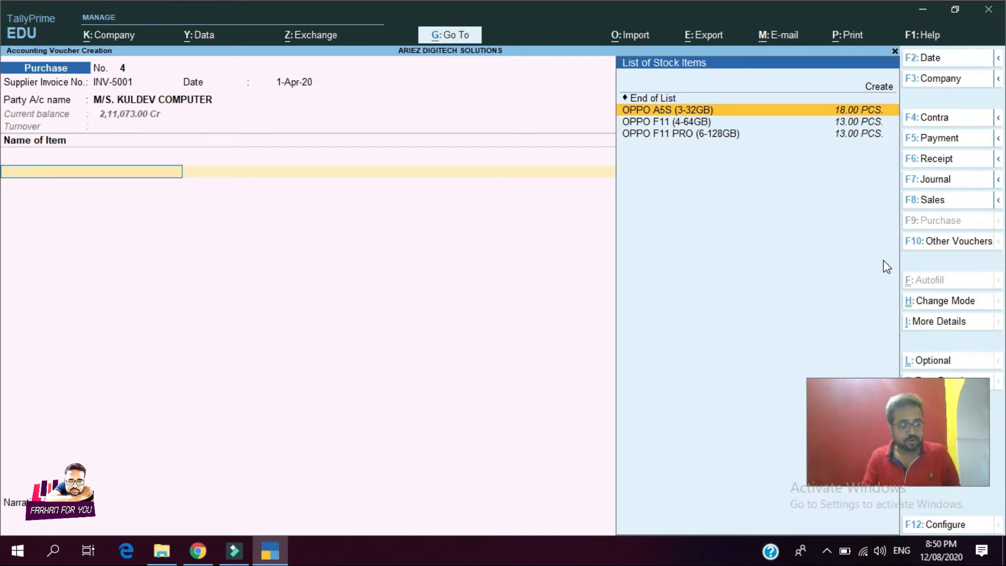
{"action": "key", "text": "ctrl"}
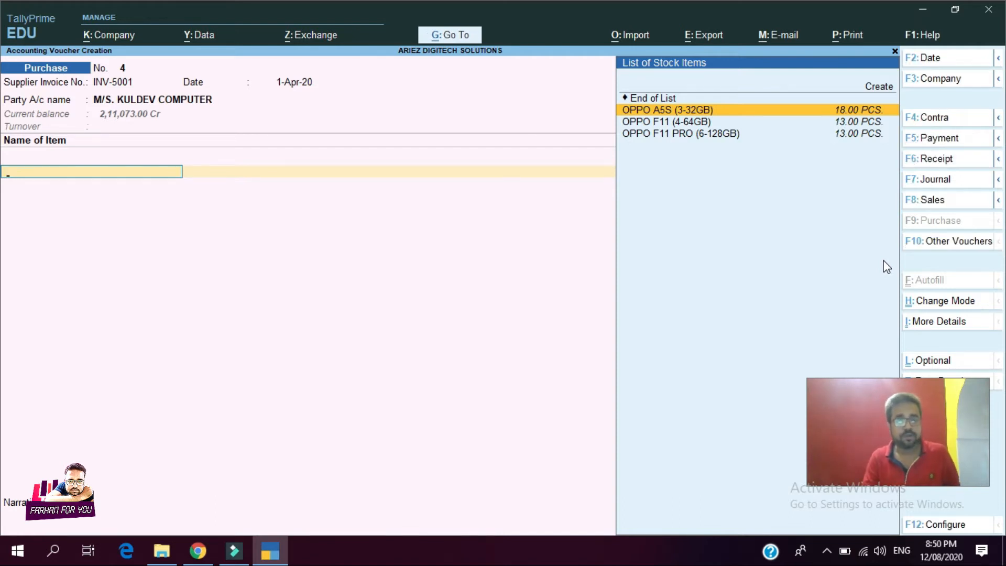
{"action": "key", "text": "alt"}
{"action": "key", "text": "alt+c"}
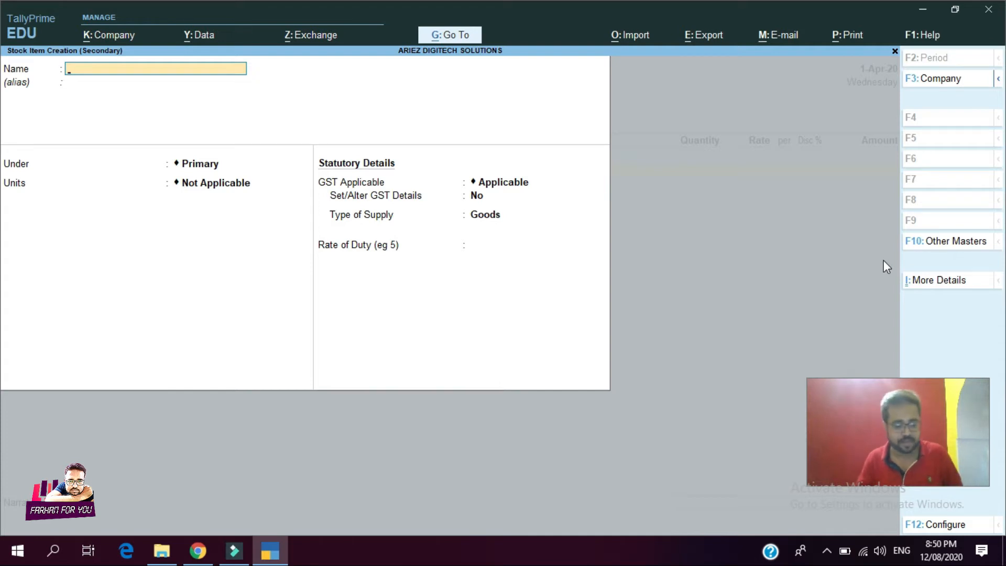
{"action": "type", "text": "OPPO"}
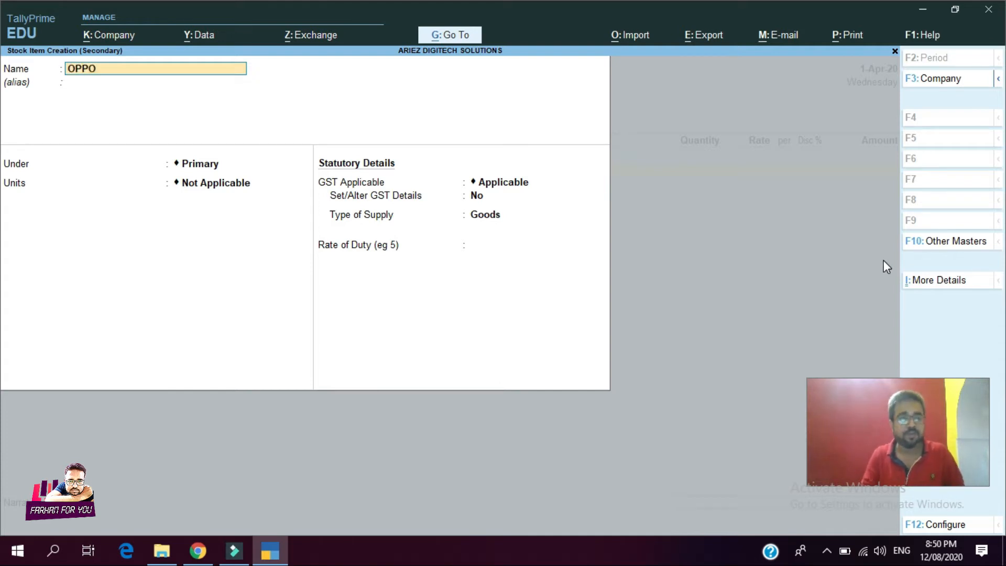
{"action": "type", "text": " A53 ("}
{"action": "key", "text": "BackSpace"}
{"action": "key", "text": "BackSpace"}
{"action": "type", "text": "(6-128GB)"}
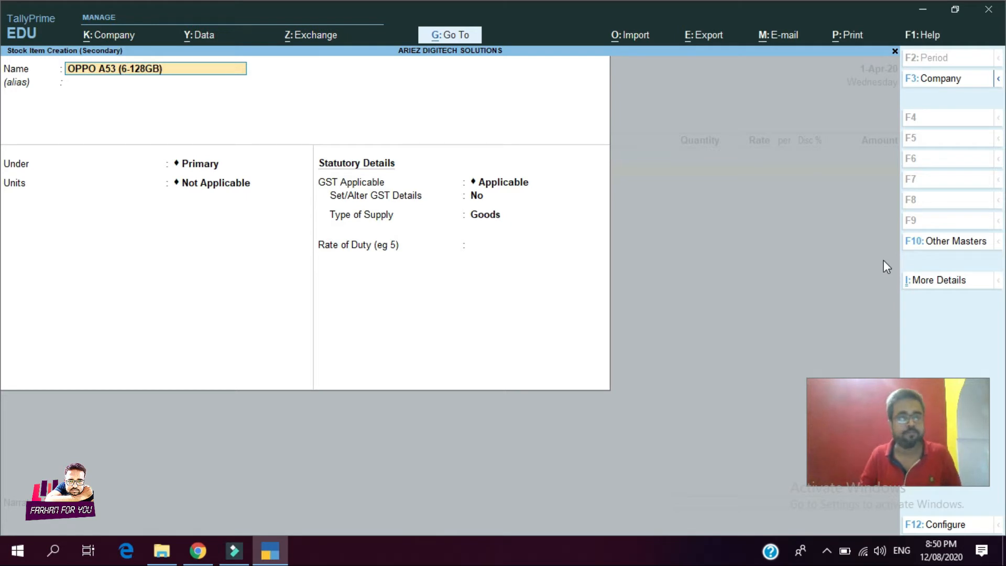
Keep the new stock item under Primary without an alias and set its units to PCS.
{"action": "key", "text": "Return"}
{"action": "key", "text": "Return"}
{"action": "key", "text": "Return"}
{"action": "key", "text": "Down"}
{"action": "key", "text": "Return"}
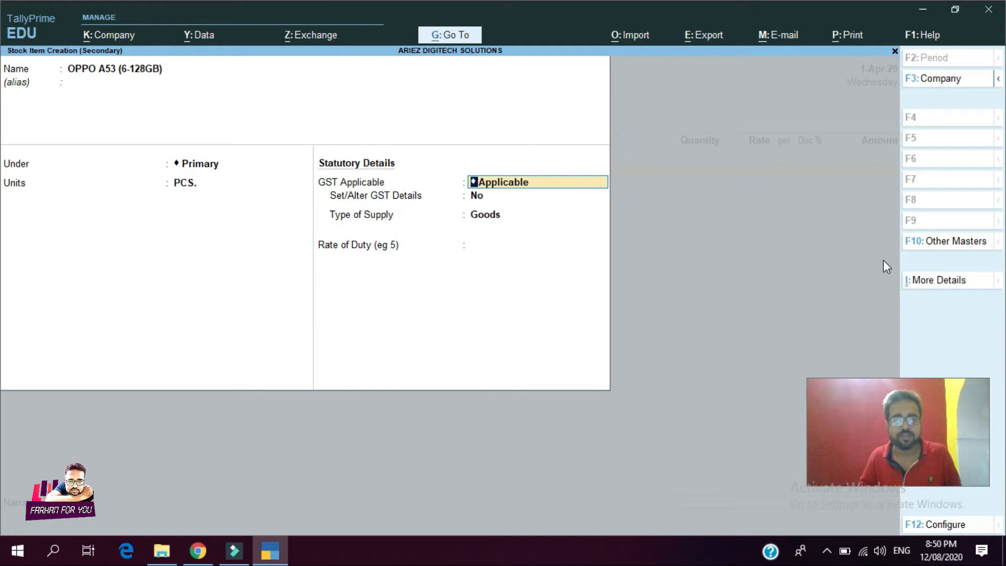
Enable GST details for the OPPO A53 item, with description MOBILE and HSN/SAC code 8517.
{"action": "key", "text": "Return"}
{"action": "type", "text": "Y"}
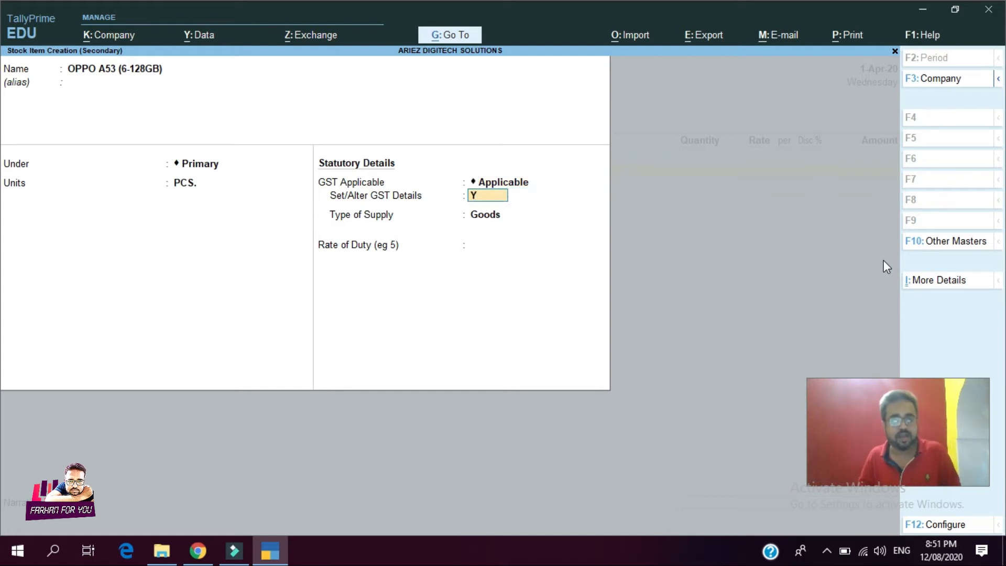
{"action": "key", "text": "Return"}
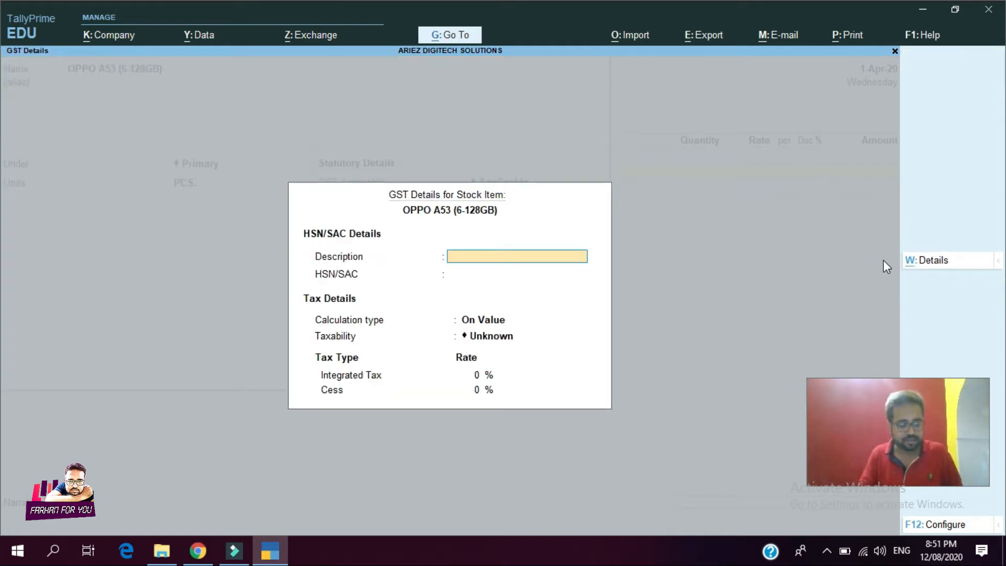
{"action": "type", "text": "MOBILE"}
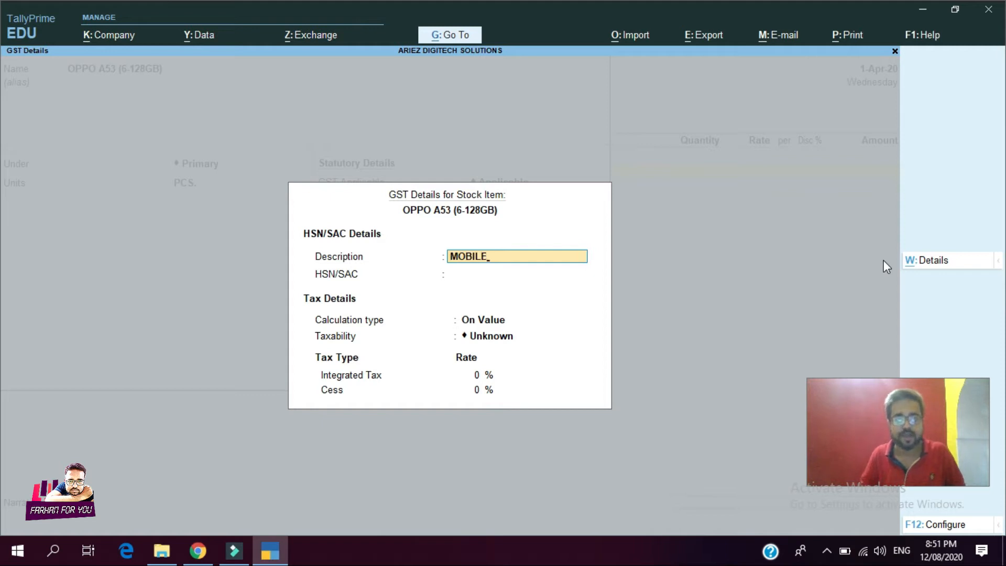
{"action": "key", "text": "Return"}
{"action": "type", "text": "8517"}
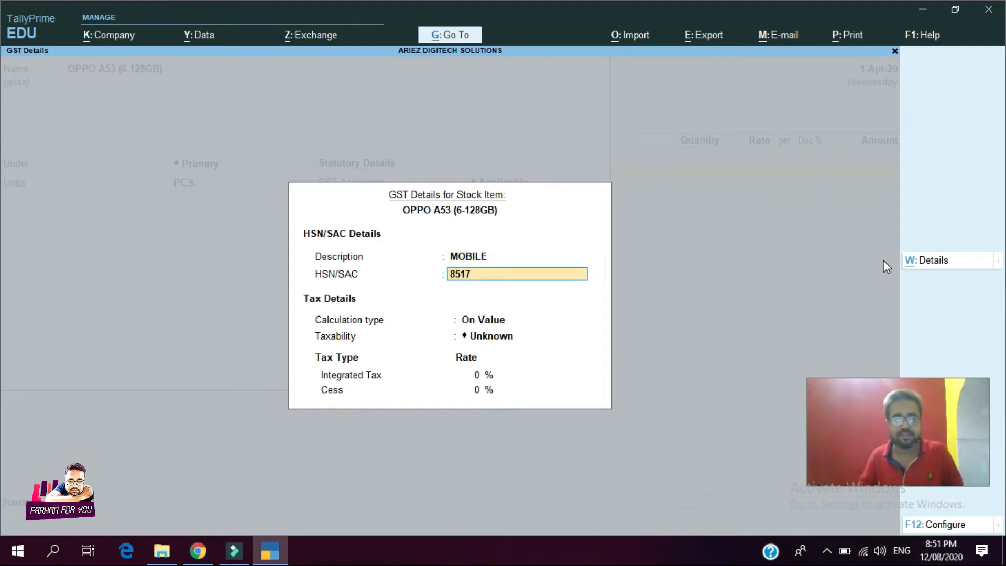
{"action": "key", "text": "Return"}
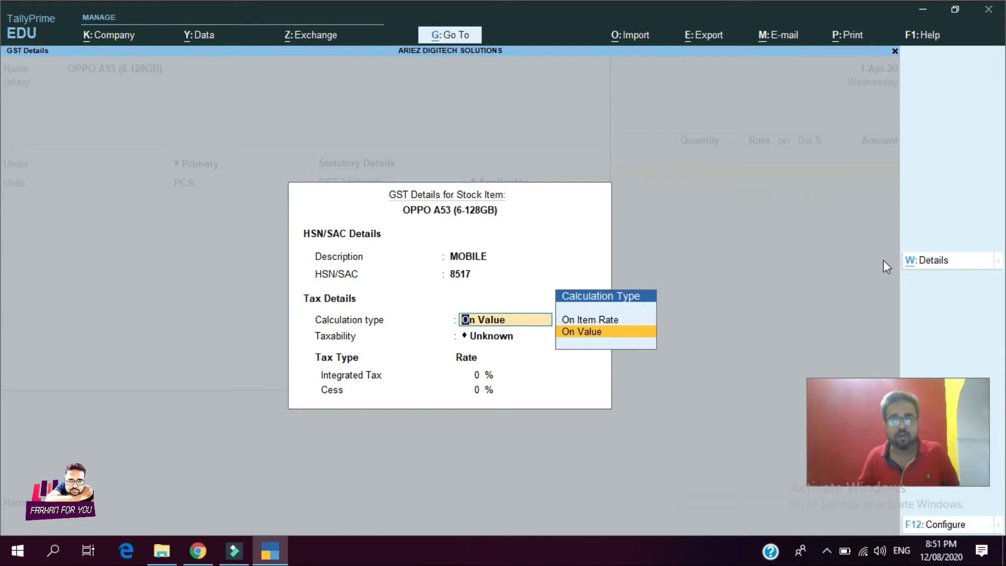
Make the item Taxable on value with 18% integrated tax, keep the supply type Goods, and save the stock item.
{"action": "key", "text": "Return"}
{"action": "key", "text": "Down"}
{"action": "key", "text": "Down"}
{"action": "key", "text": "Down"}
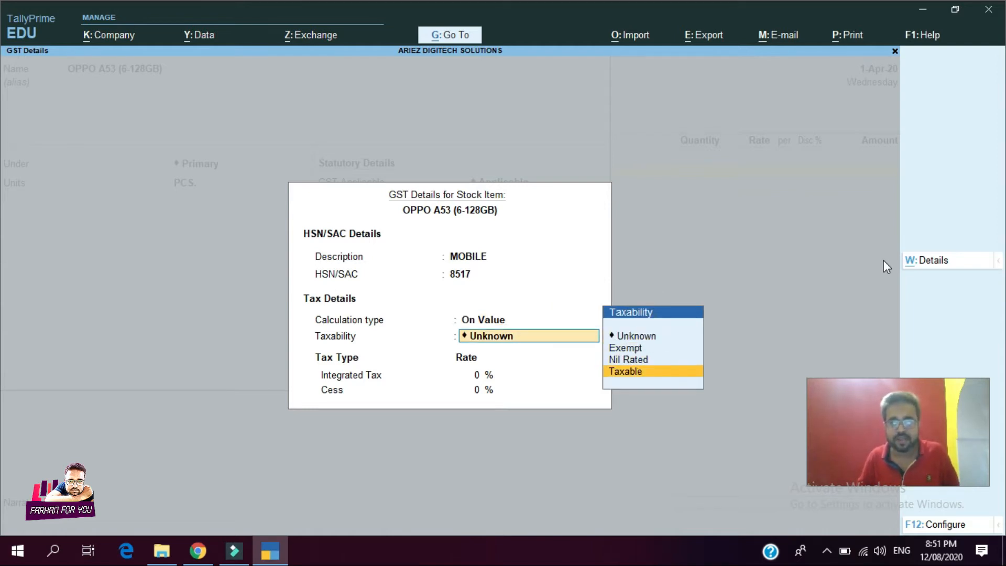
{"action": "key", "text": "Return"}
{"action": "type", "text": "18"}
{"action": "key", "text": "Return"}
{"action": "key", "text": "Return"}
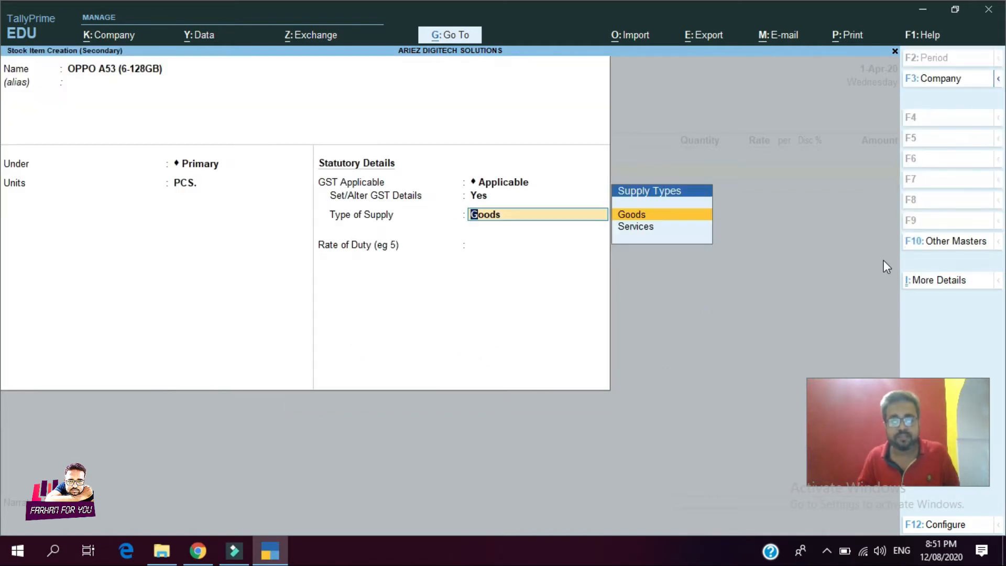
{"action": "key", "text": "Return"}
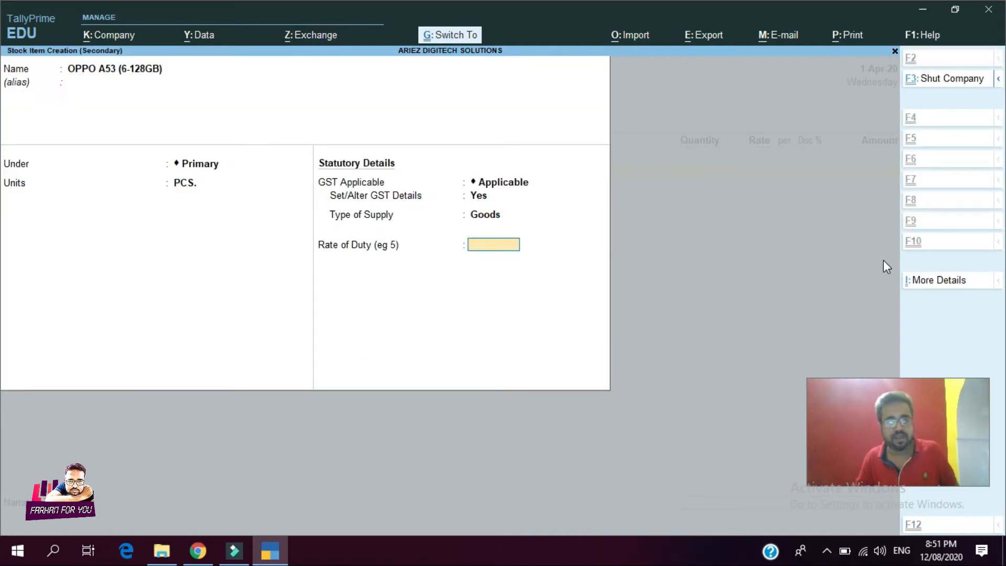
{"action": "key", "text": "ctrl+a"}
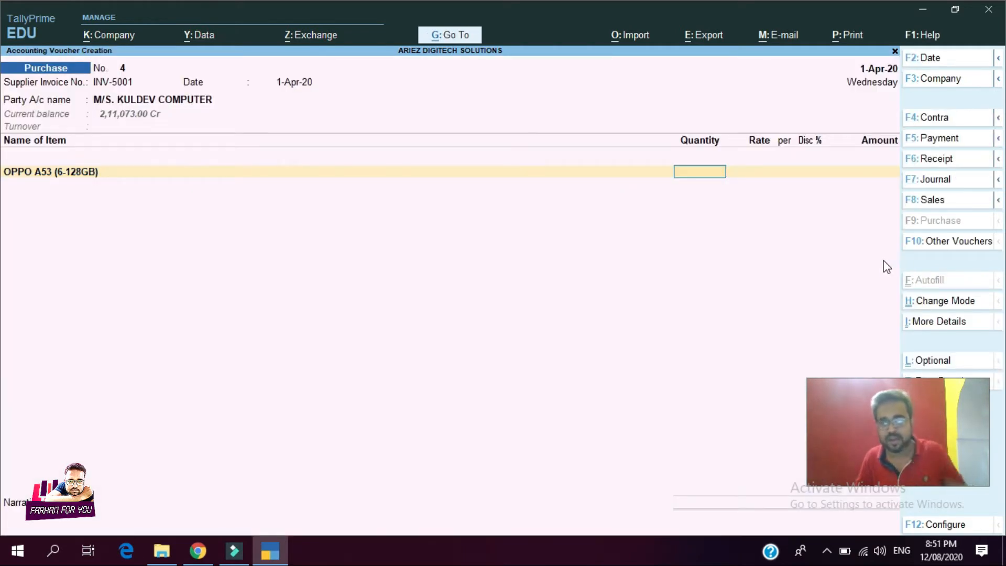
Enter 20 PCS. of OPPO A53 (6-128GB) at a rate of 11,788.00 per piece on the purchase voucher.
{"action": "key", "text": "BackSpace"}
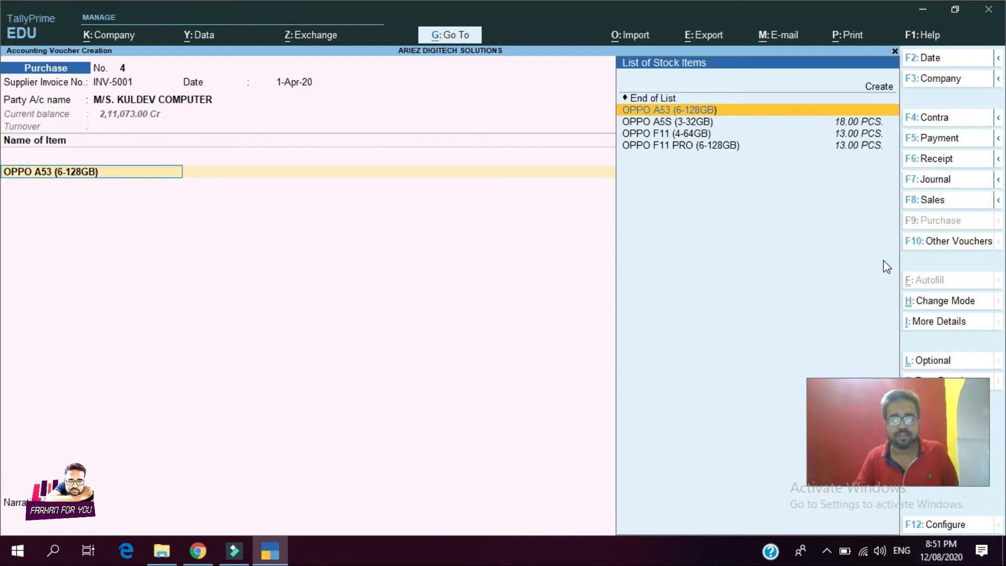
{"action": "key", "text": "Return"}
{"action": "type", "text": "20"}
{"action": "key", "text": "Return"}
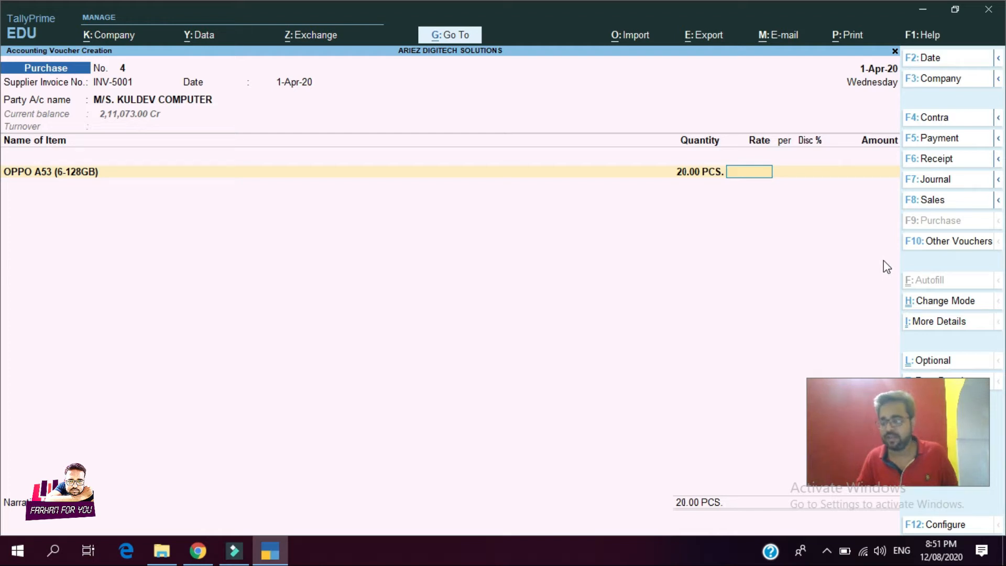
{"action": "type", "text": "1"}
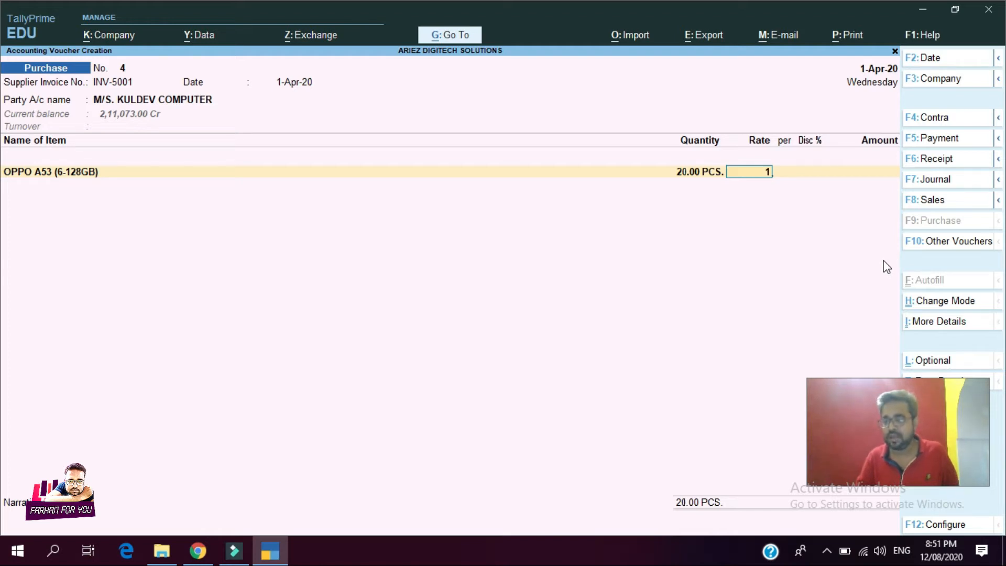
{"action": "type", "text": "1,788"}
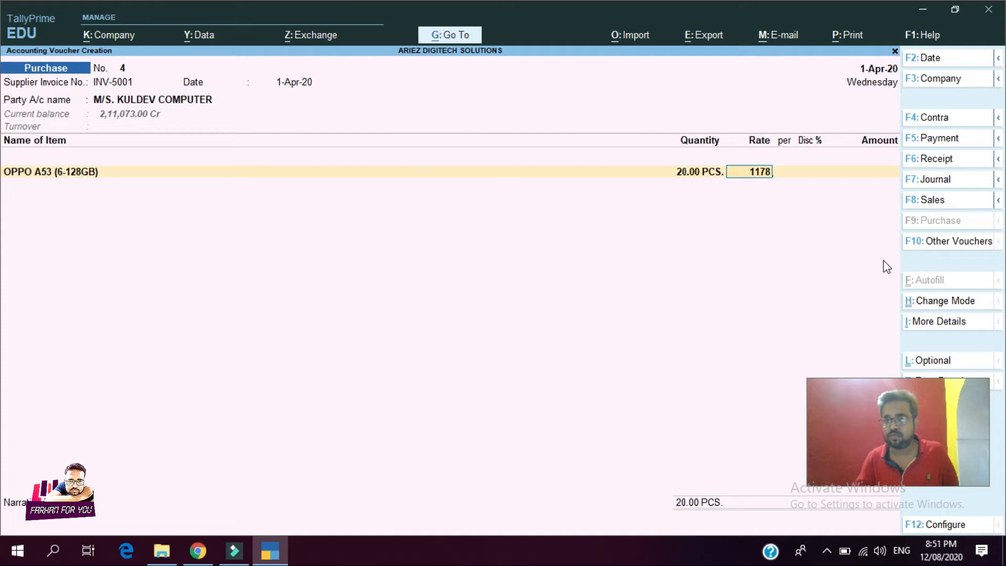
{"action": "key", "text": "Return"}
{"action": "key", "text": "Return"}
{"action": "key", "text": "Return"}
{"action": "key", "text": "Return"}
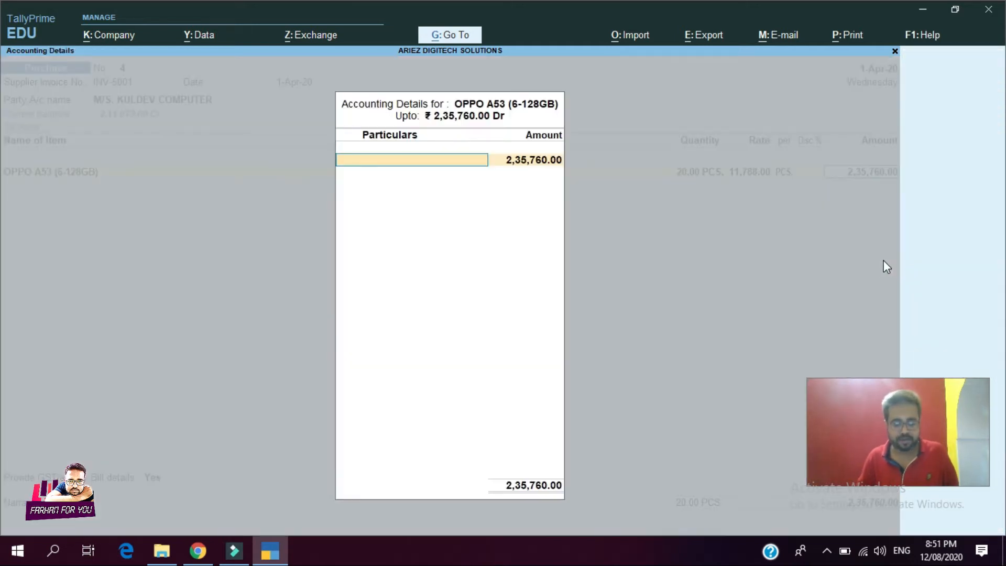
Allocate the full OPPO A53 amount to the PURCHASE @ GST ledger.
{"action": "key", "text": "Down"}
{"action": "key", "text": "Down"}
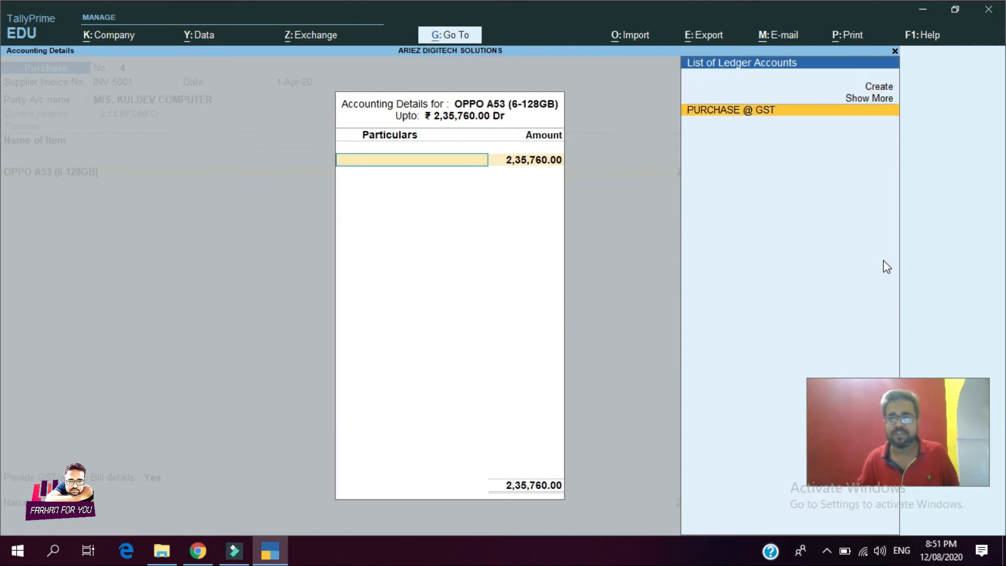
{"action": "key", "text": "Return"}
{"action": "key", "text": "Return"}
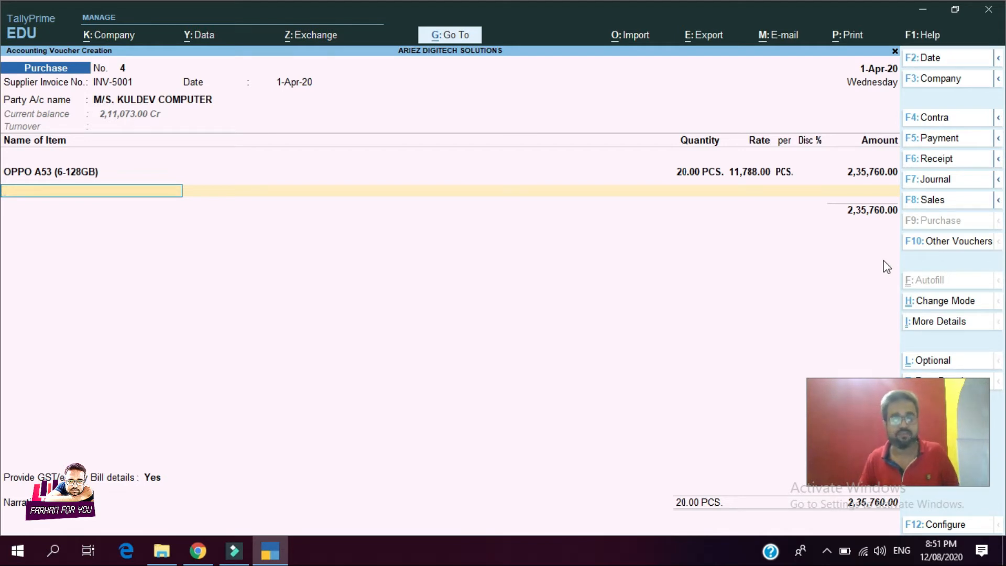
Start creating another stock item from the next voucher line and name it VIVO V20 (8-256GB).
{"action": "key", "text": "Down"}
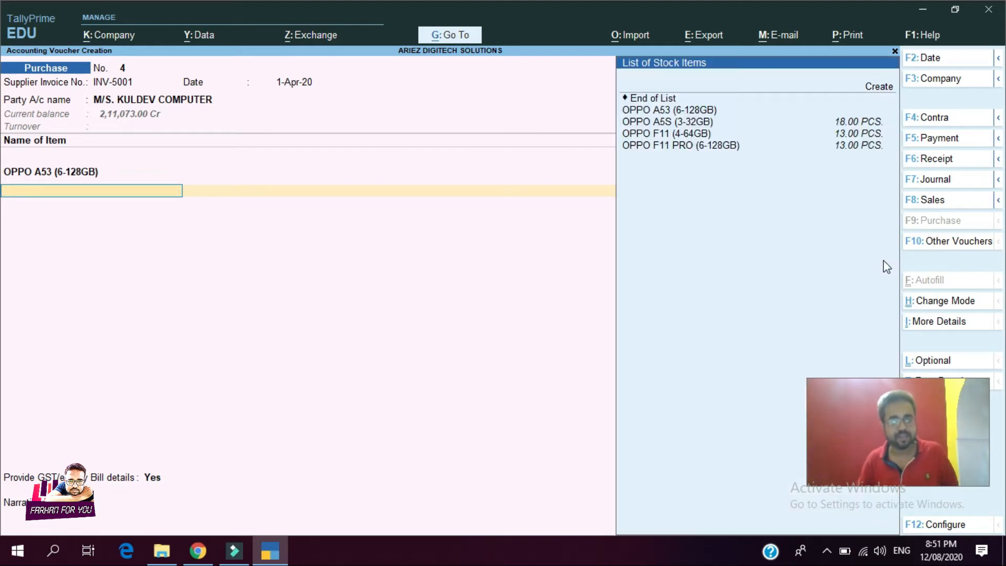
{"action": "key", "text": "Down"}
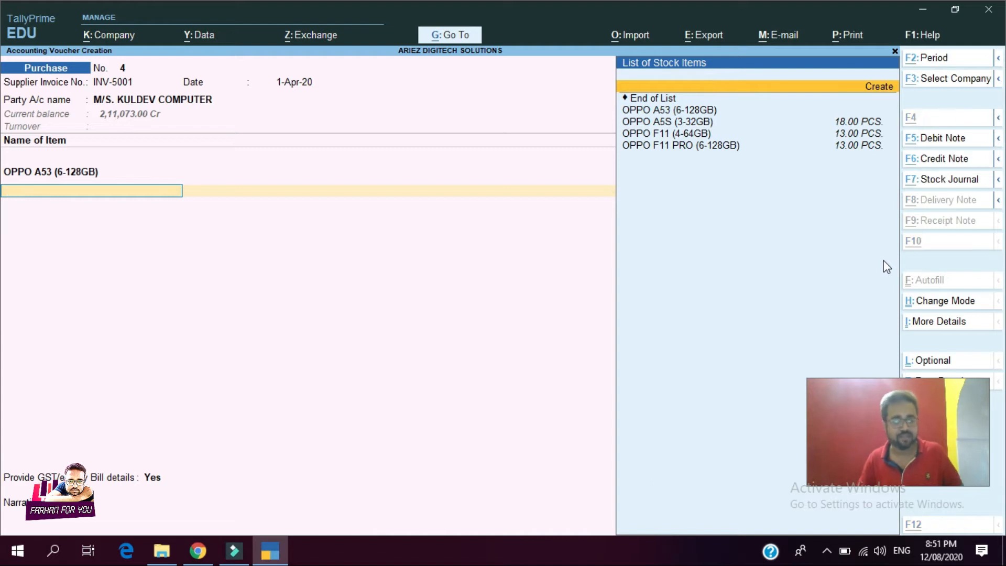
{"action": "key", "text": "alt+c"}
{"action": "type", "text": "VIO"}
{"action": "key", "text": "BackSpace"}
{"action": "type", "text": "VO"}
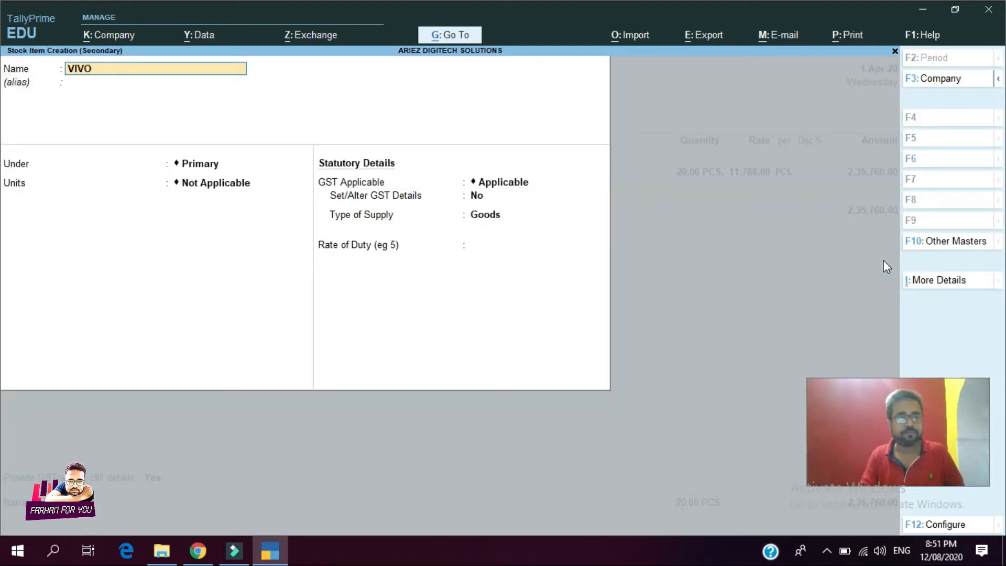
{"action": "type", "text": " V20"}
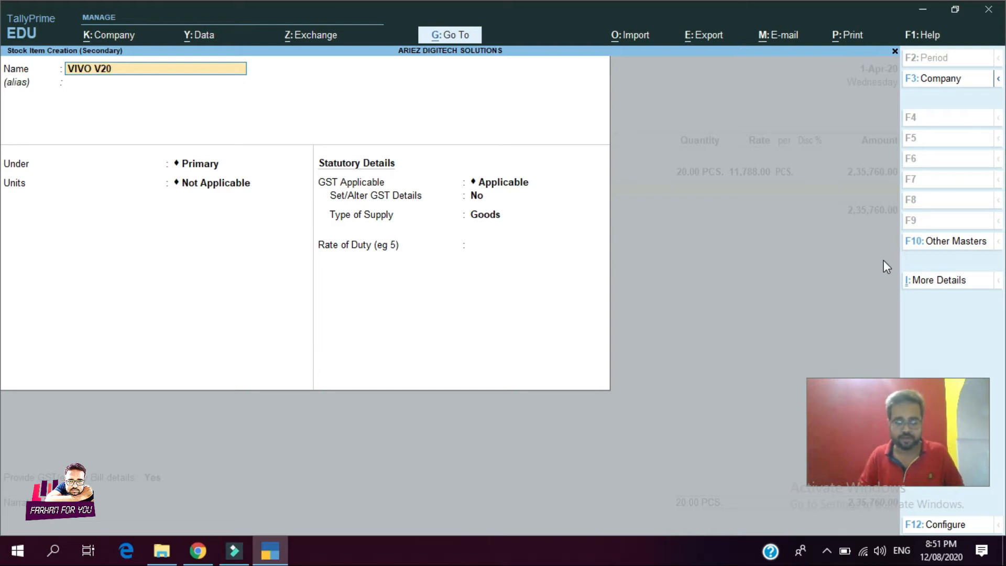
{"action": "type", "text": " (8-256GB)"}
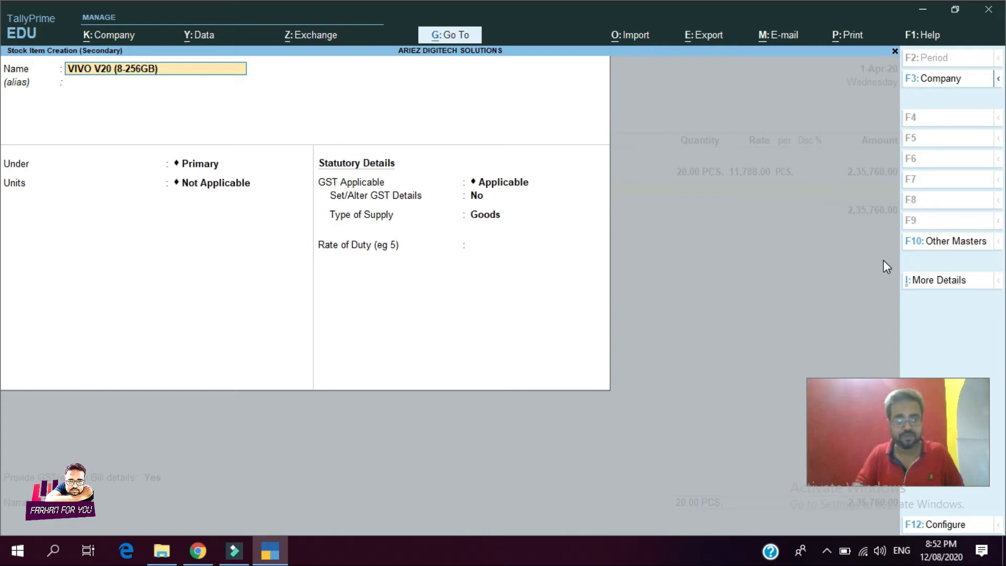
Keep the VIVO V20 (8-256GB) stock item under Primary and set its unit to PCS.
{"action": "key", "text": "Return"}
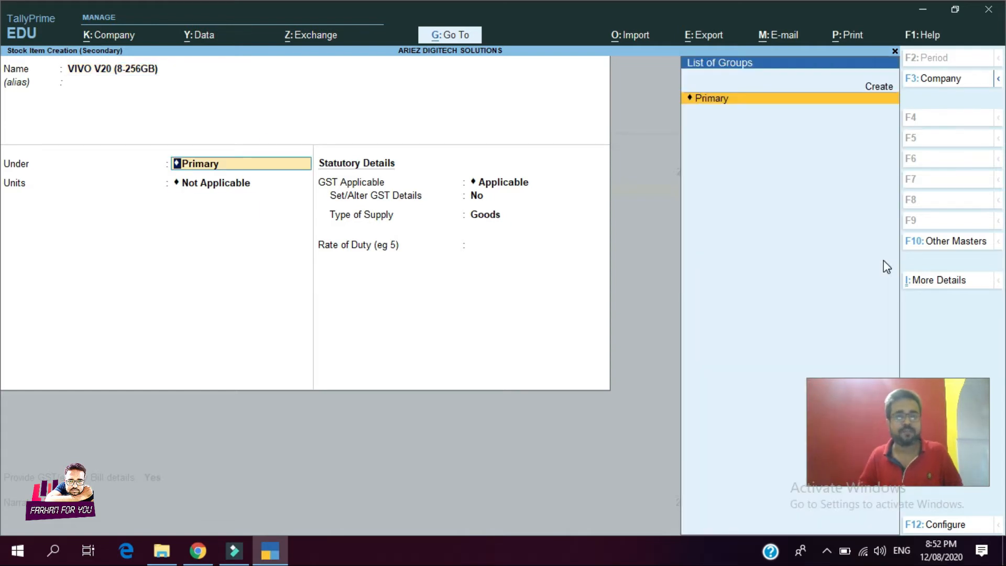
{"action": "key", "text": "Return"}
{"action": "key", "text": "Down"}
{"action": "key", "text": "Return"}
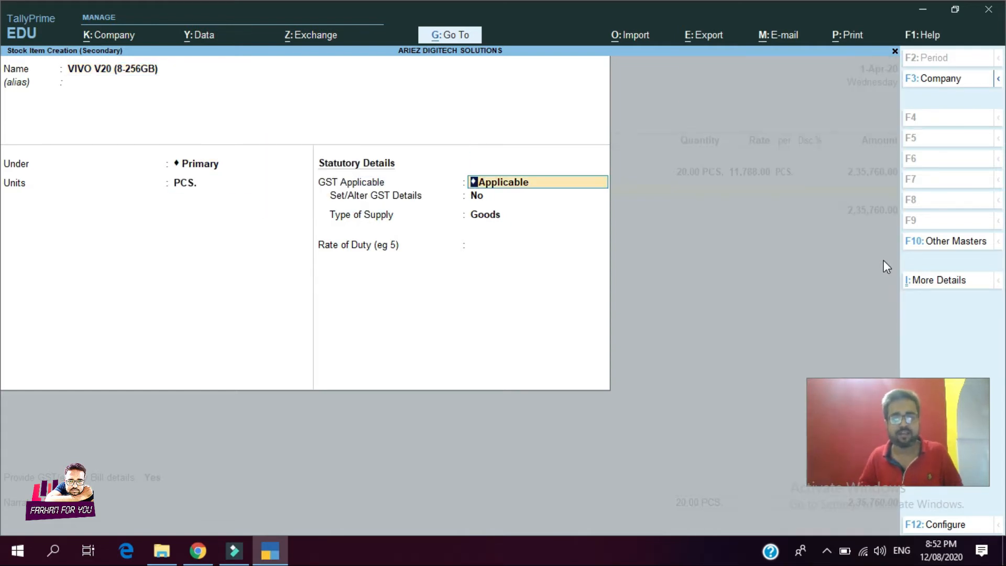
Keep GST applicable, enable its GST details, and enter description MOBILE and HSN/SAC 8517 with calculation type On Value.
{"action": "key", "text": "Return"}
{"action": "type", "text": "Y"}
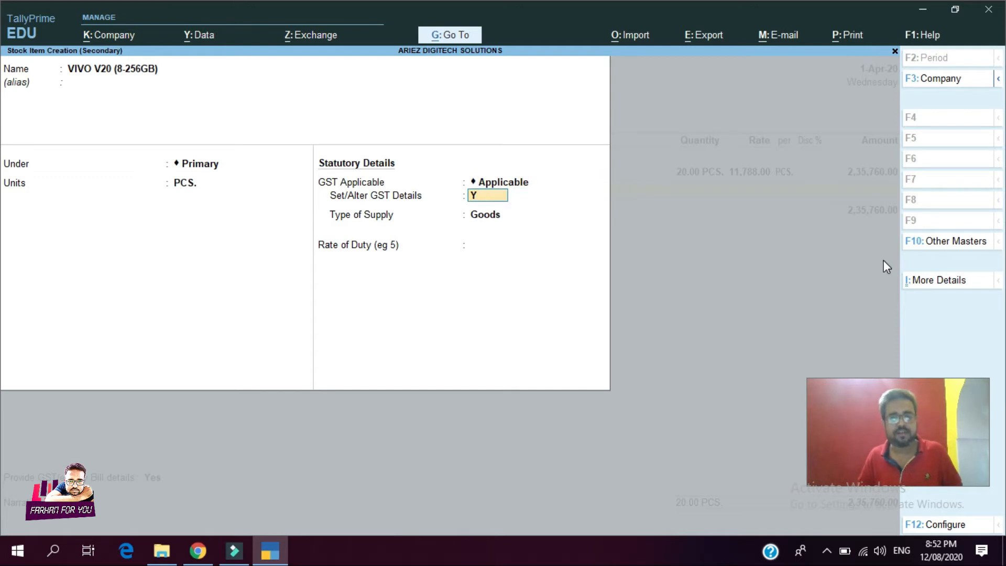
{"action": "key", "text": "Return"}
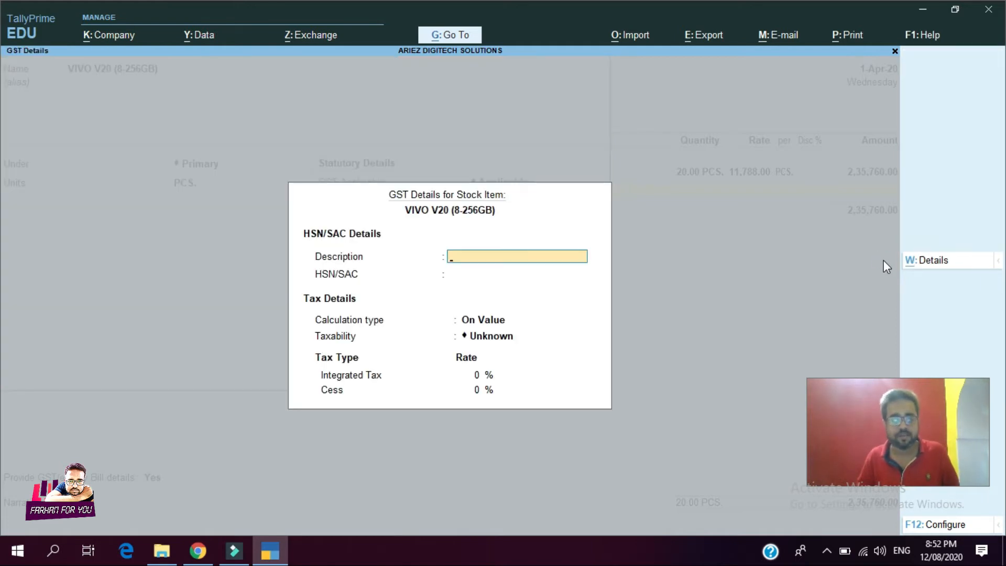
{"action": "type", "text": "MOBILE"}
{"action": "key", "text": "Return"}
{"action": "type", "text": "8517"}
{"action": "key", "text": "Return"}
{"action": "key", "text": "Return"}
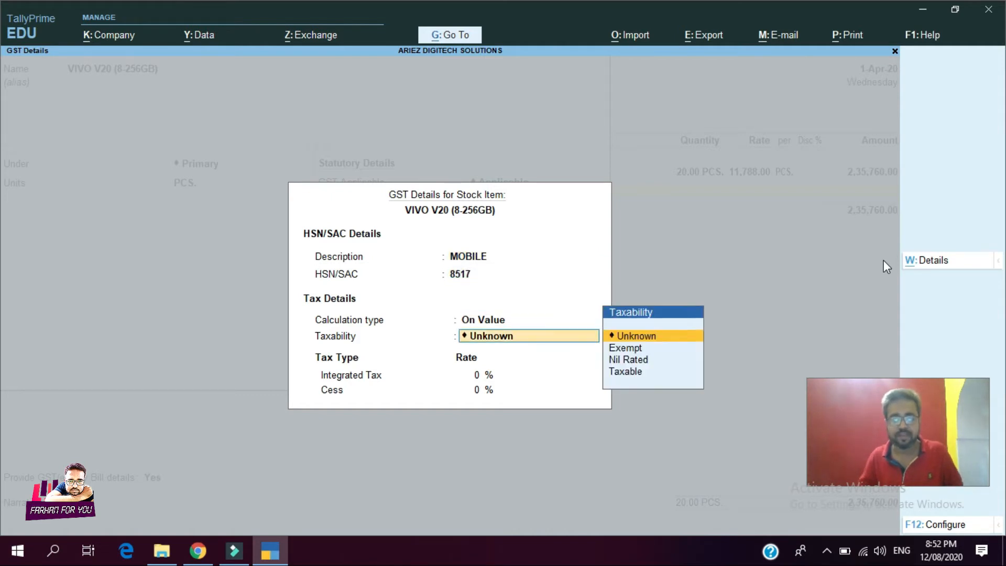
Make the VIVO V20 item Taxable with 18% integrated tax and save the stock item.
{"action": "key", "text": "Down"}
{"action": "key", "text": "Down"}
{"action": "key", "text": "Down"}
{"action": "key", "text": "Return"}
{"action": "type", "text": "18"}
{"action": "key", "text": "Return"}
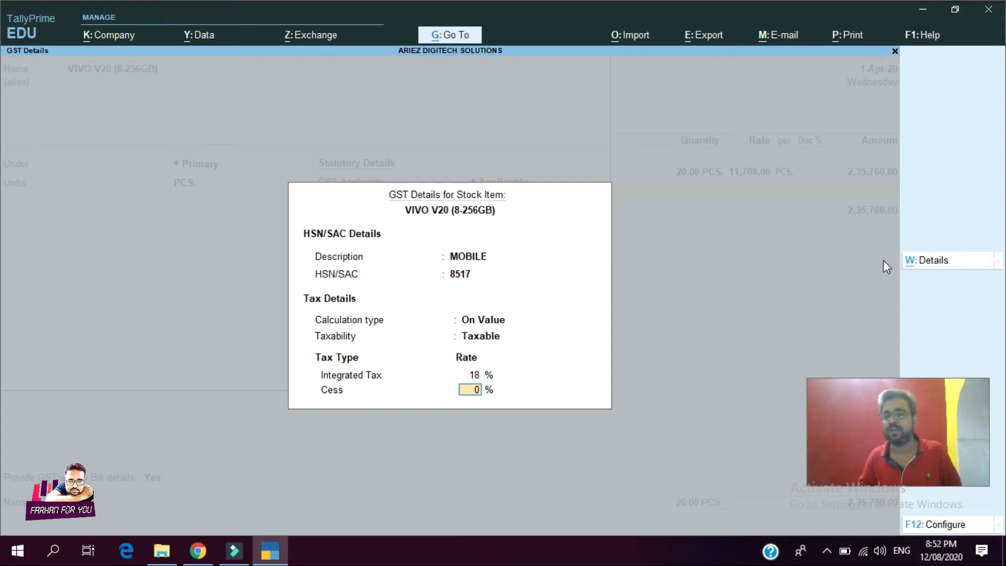
{"action": "key", "text": "Return"}
{"action": "key", "text": "Return"}
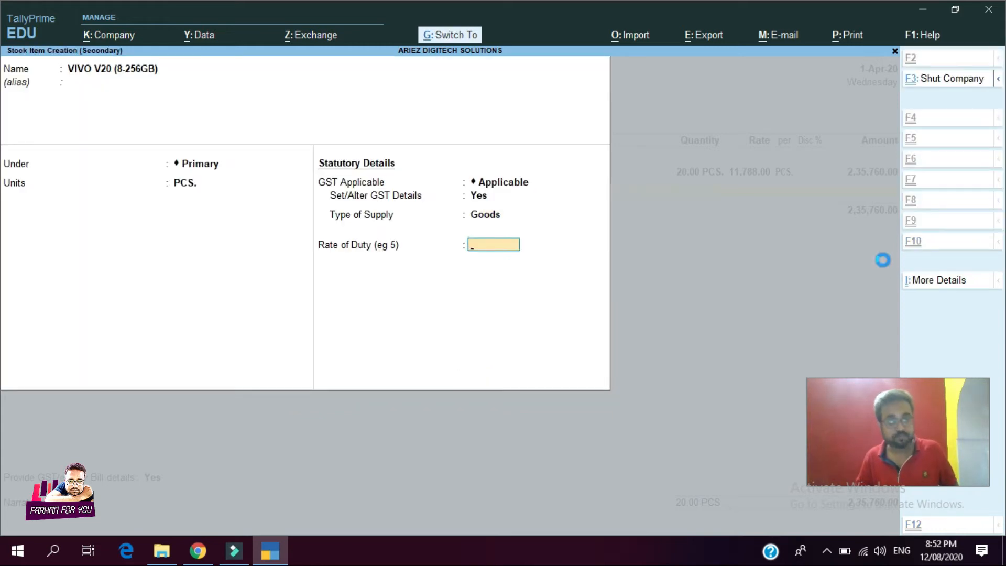
{"action": "key", "text": "ctrl+a"}
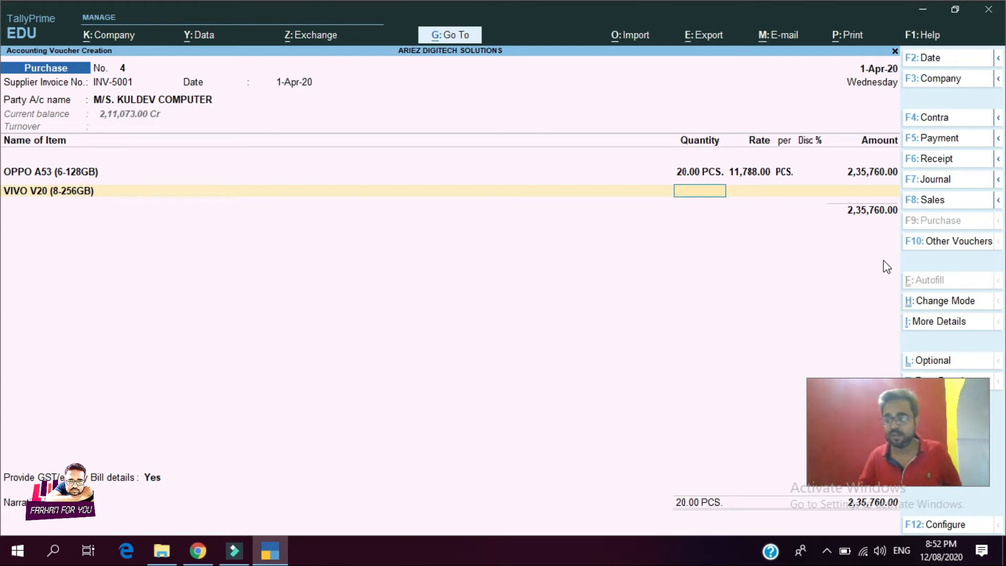
Enter 20 PCS. of VIVO V20 (8-256GB) at a rate of 22,590.00 per piece on the purchase voucher.
{"action": "type", "text": "20"}
{"action": "key", "text": "Return"}
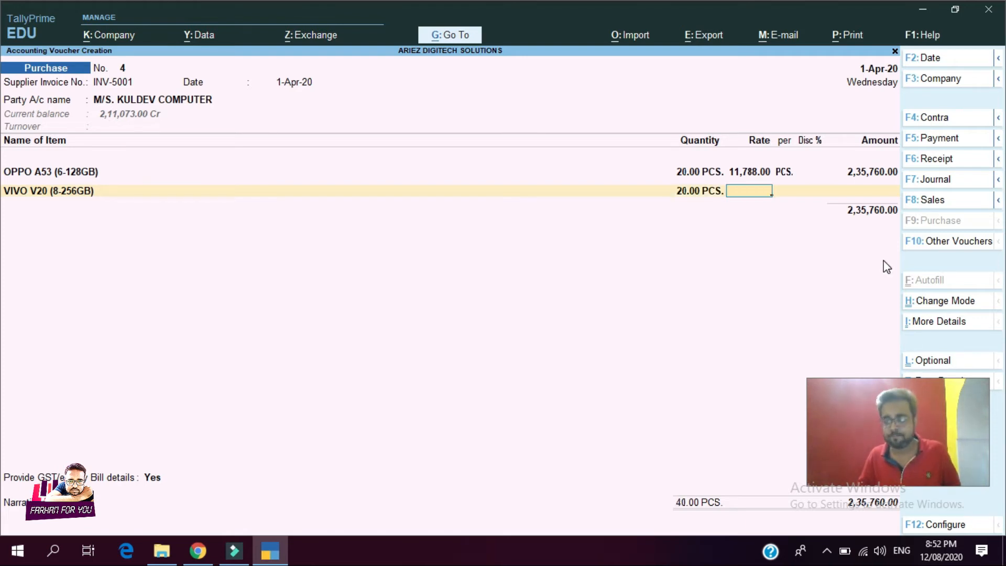
{"action": "type", "text": "22"}
{"action": "type", "text": "590"}
{"action": "key", "text": "Return"}
{"action": "key", "text": "Return"}
{"action": "key", "text": "Return"}
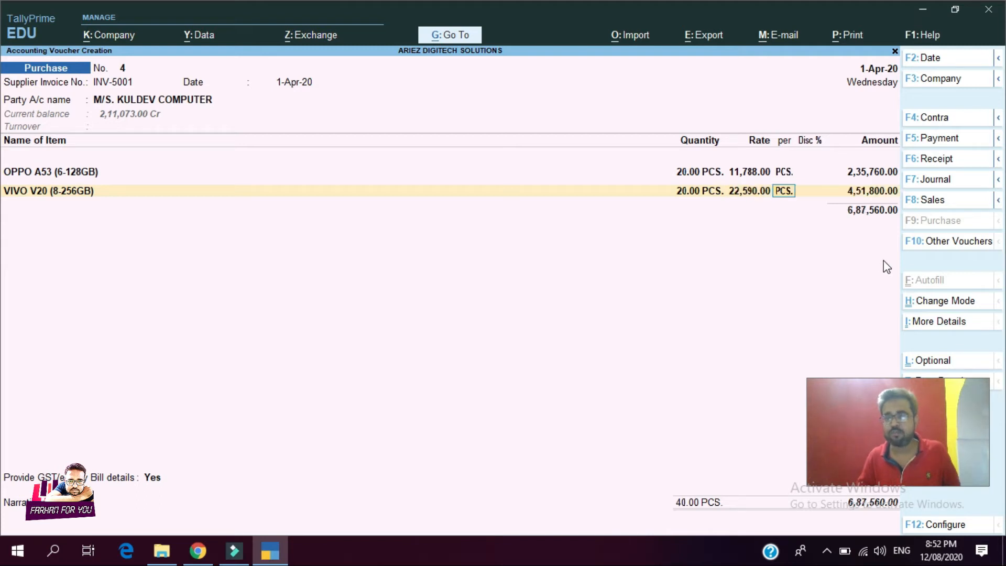
Allocate the full VIVO V20 amount to the PURCHASE @ GST ledger and finish the item lines.
{"action": "key", "text": "Return"}
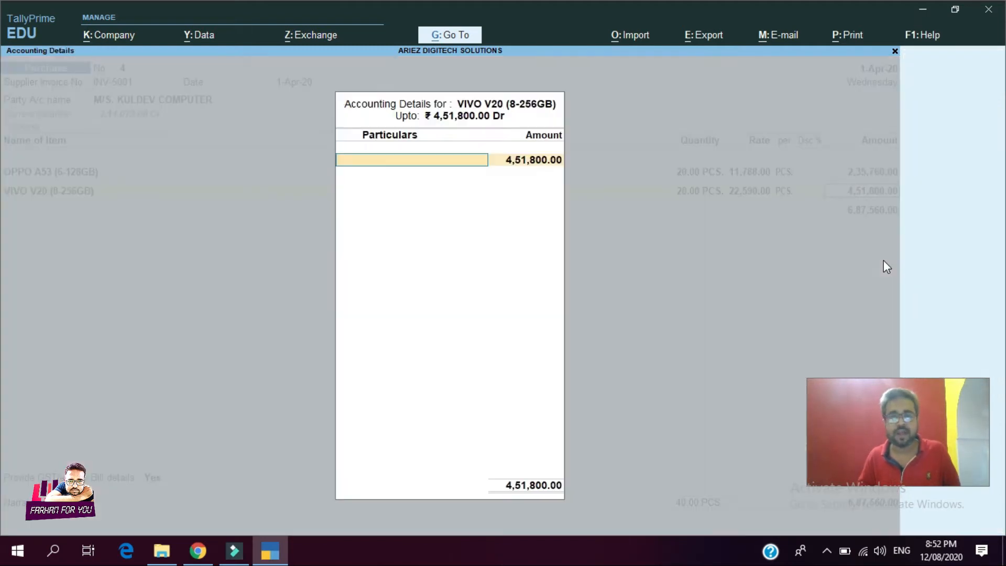
{"action": "type", "text": "P"}
{"action": "key", "text": "Return"}
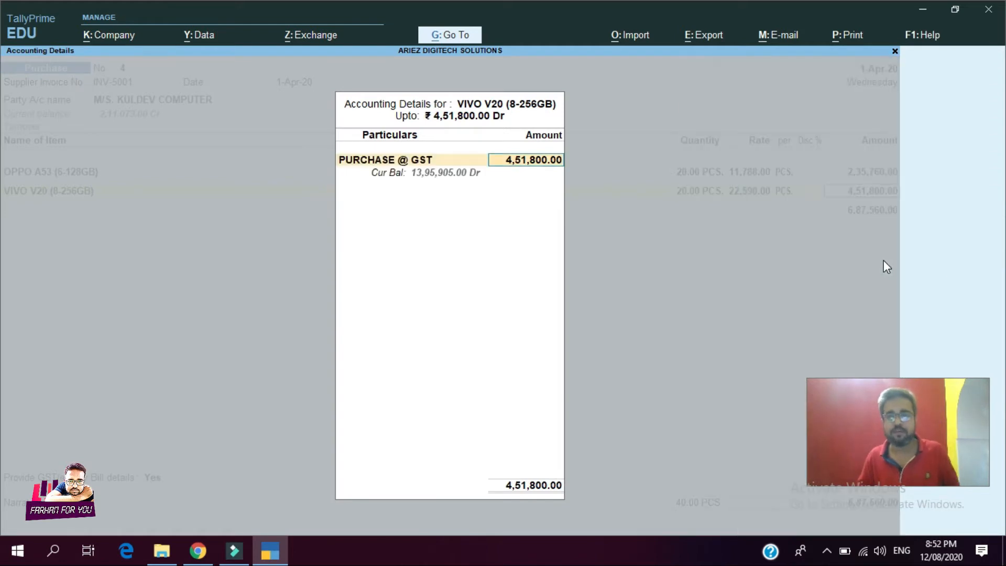
{"action": "key", "text": "Return"}
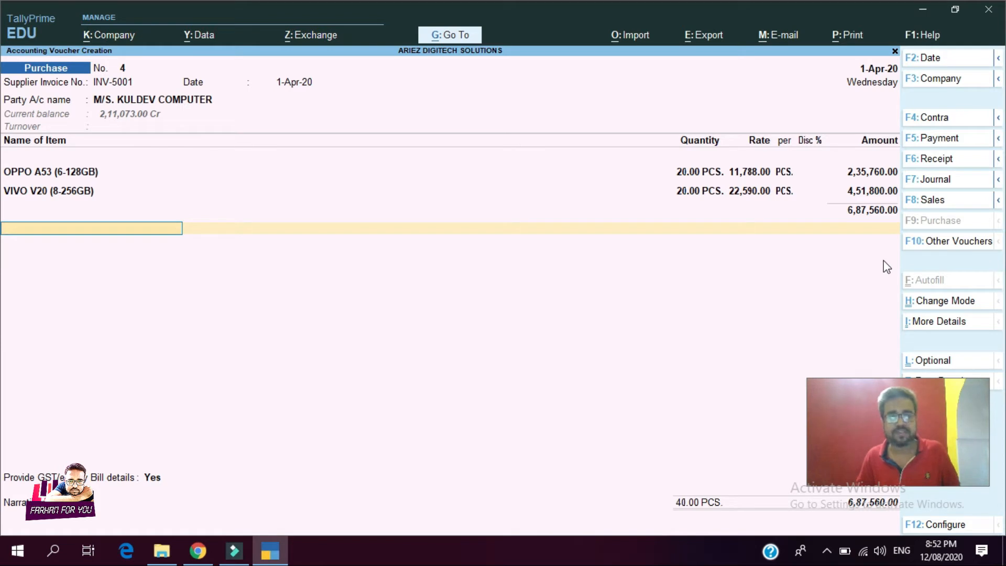
Add the CGST (CENTRAL TAX) and SGST (STATE TAX) ledgers below the items with their calculated amounts.
{"action": "type", "text": "cg"}
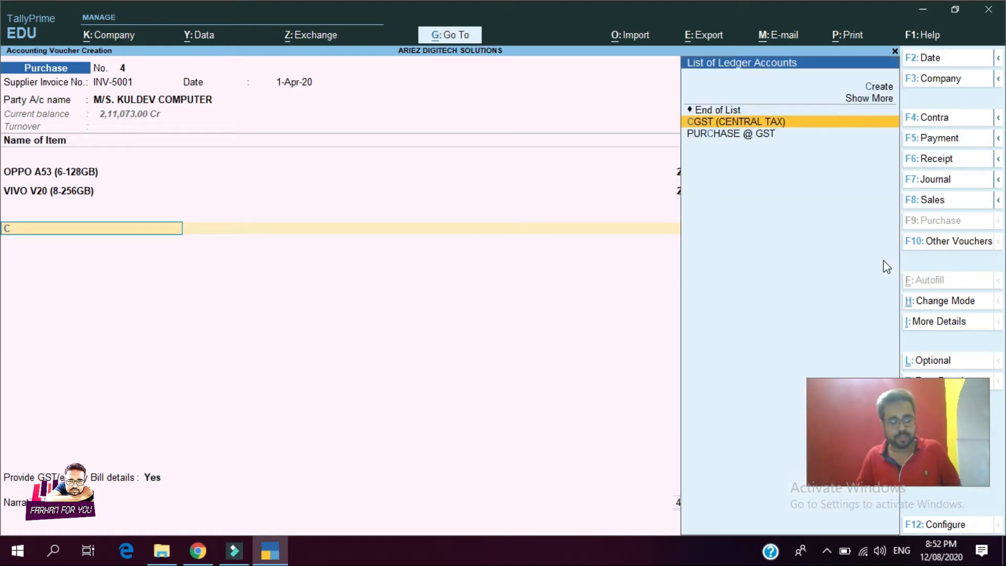
{"action": "key", "text": "Return"}
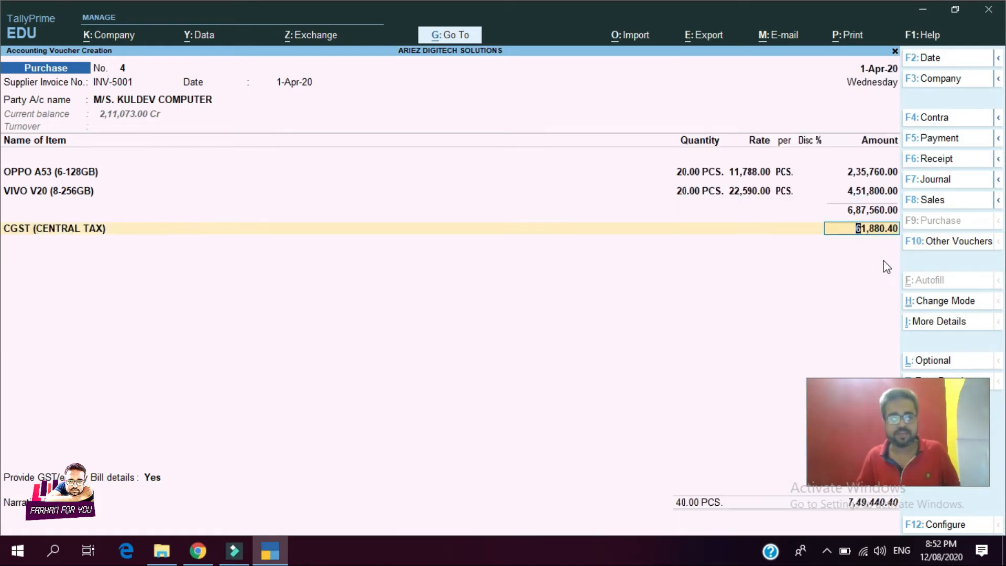
{"action": "key", "text": "Return"}
{"action": "type", "text": "sg"}
{"action": "key", "text": "Return"}
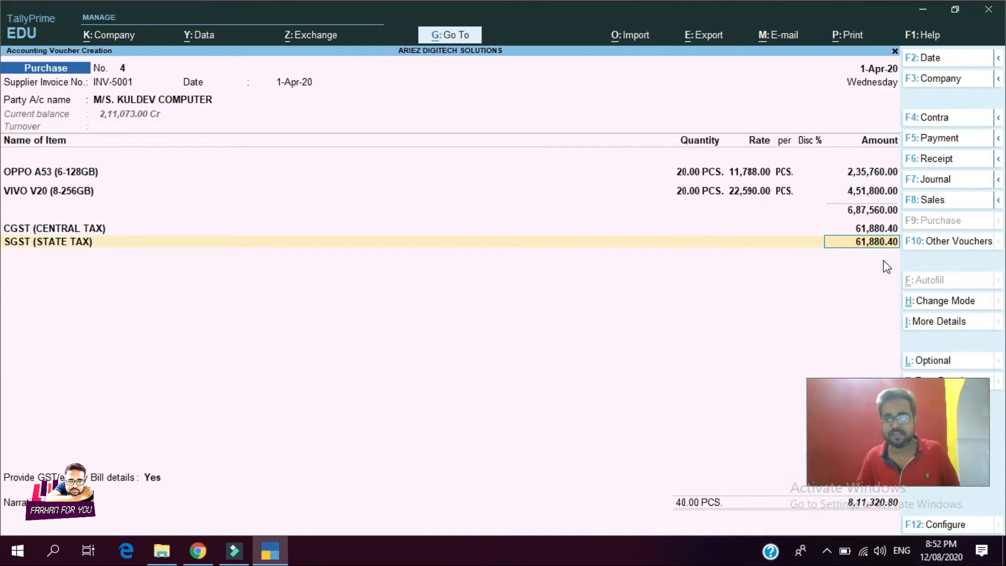
{"action": "key", "text": "Return"}
Add the ROUND UP (+/-) ledger with 0.20 and save the purchase voucher.
{"action": "type", "text": "r"}
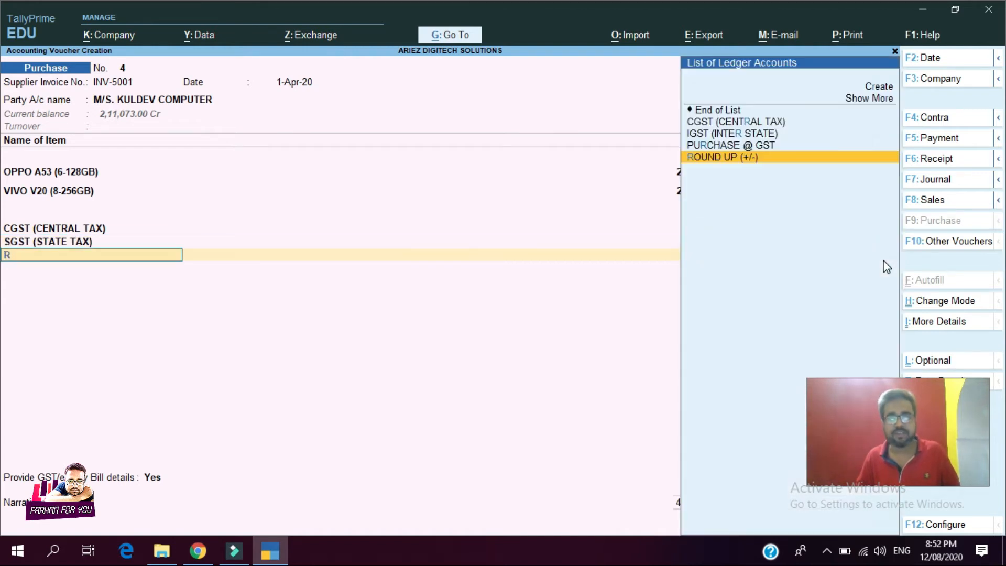
{"action": "key", "text": "Return"}
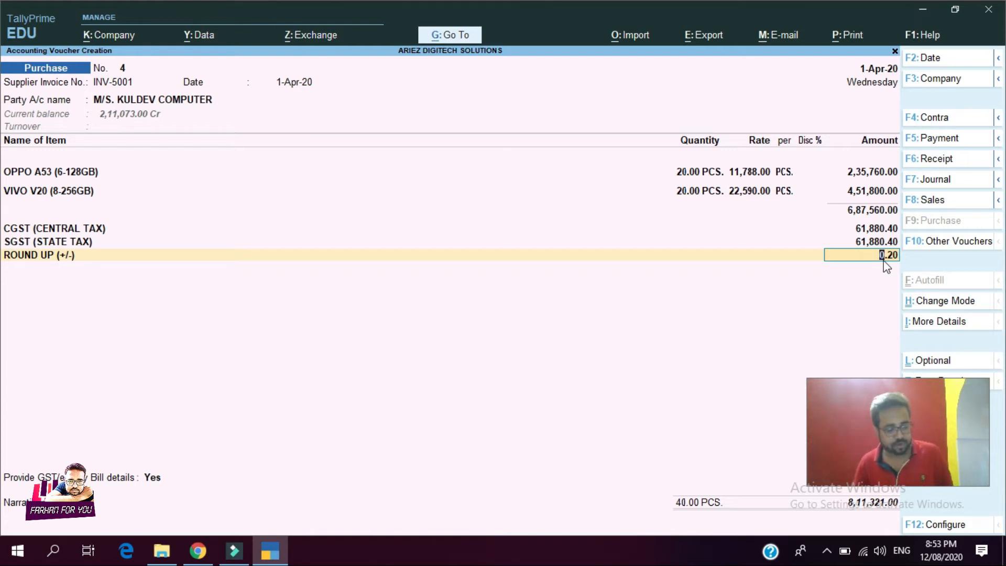
{"action": "key", "text": "ctrl"}
{"action": "key", "text": "ctrl+a"}
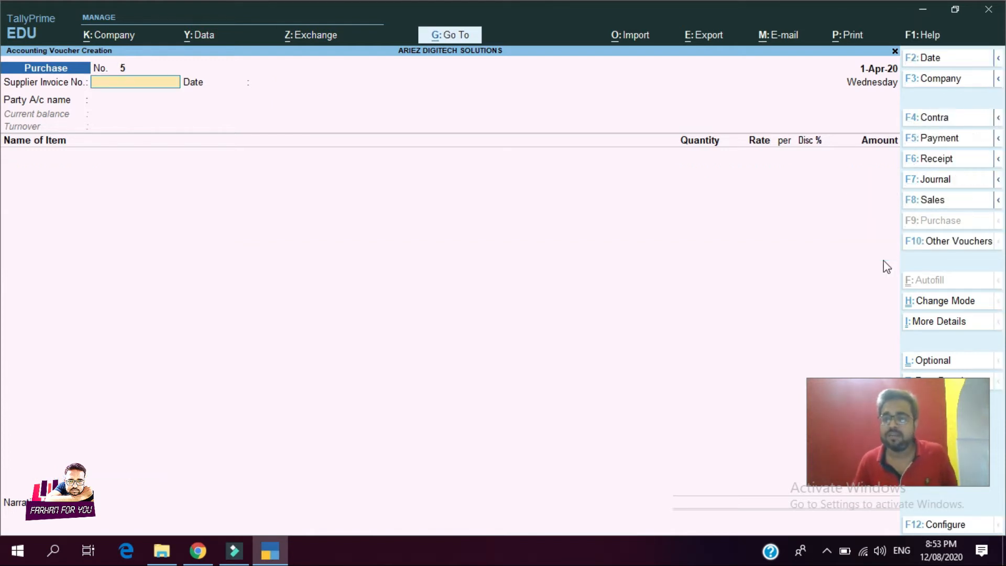
Enter supplier invoice number GST-125 dated 1-Apr-20 on the new purchase voucher.
{"action": "type", "text": "GST"}
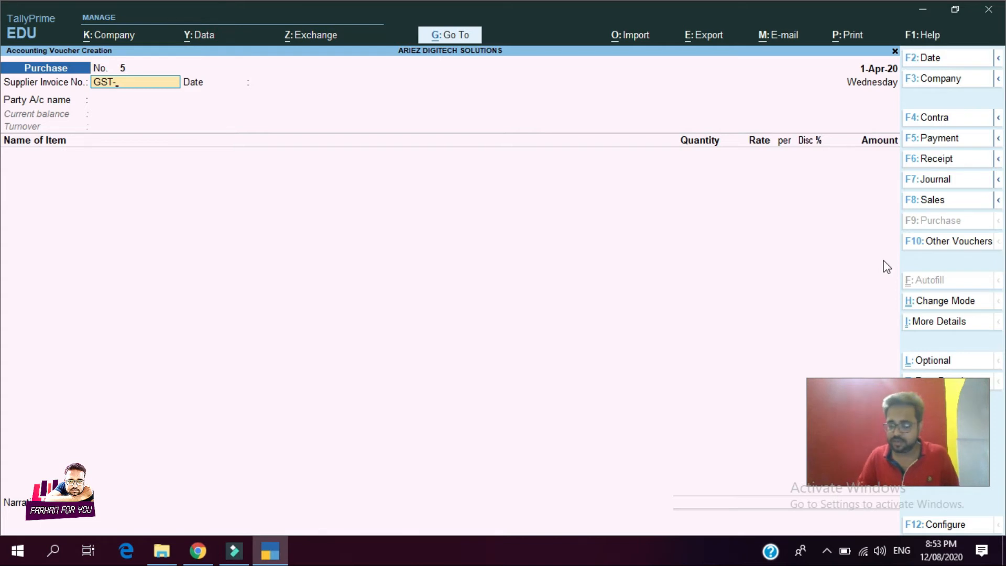
{"action": "type", "text": "-125"}
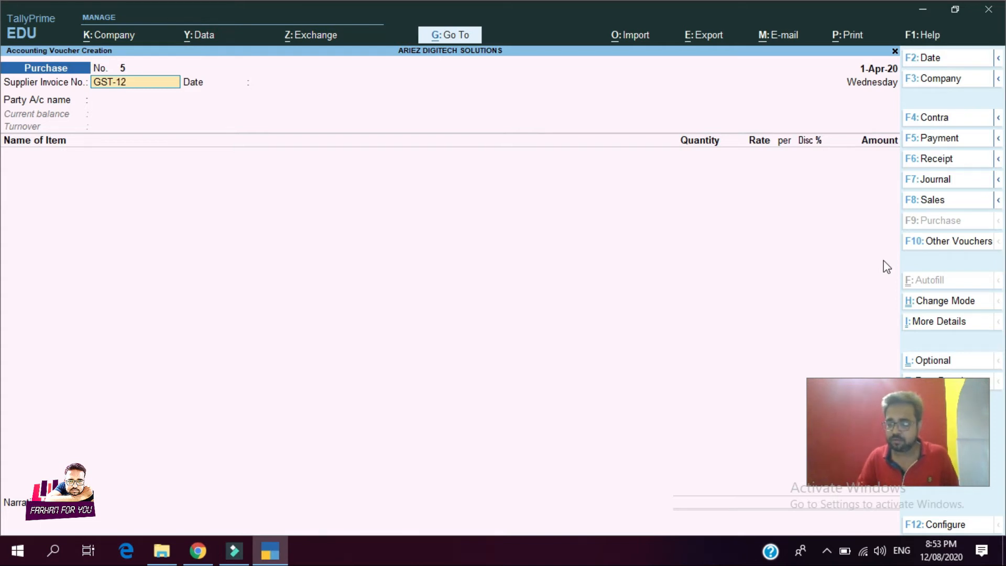
{"action": "key", "text": "Return"}
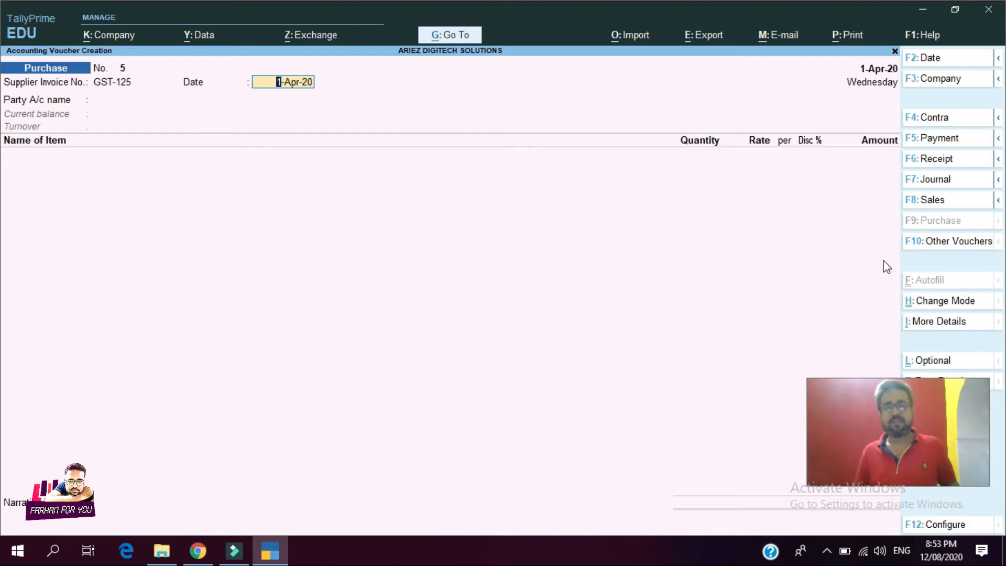
{"action": "key", "text": "Return"}
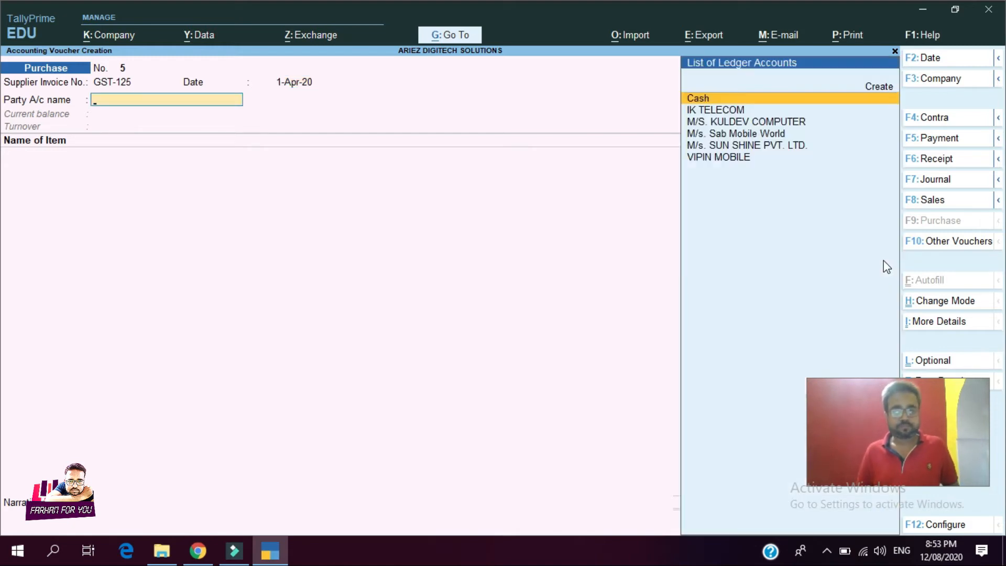
Choose M/s. SUN SHINE PVT. LTD. as the voucher's party account.
{"action": "key", "text": "Down"}
{"action": "key", "text": "Down"}
{"action": "key", "text": "Down"}
{"action": "key", "text": "Down"}
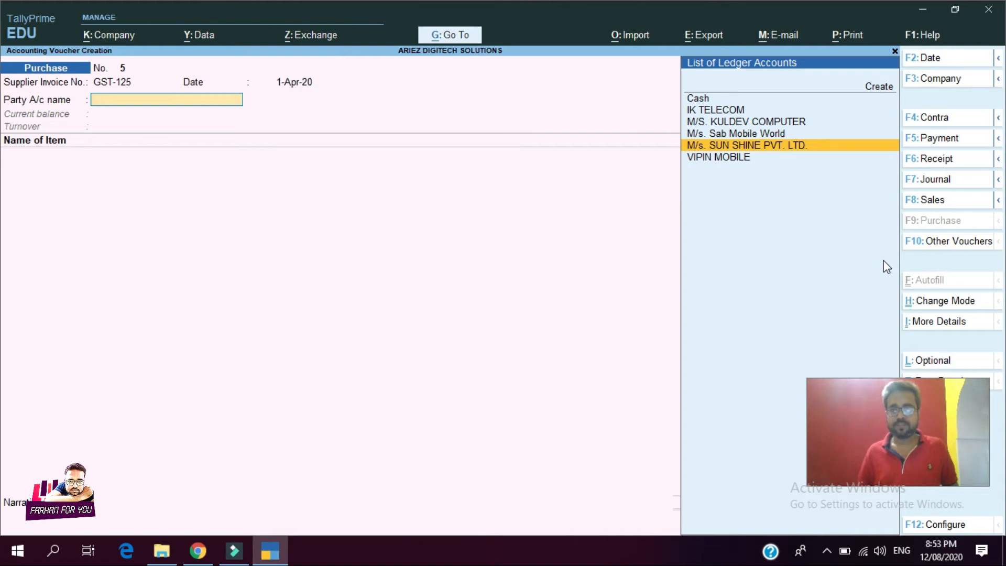
{"action": "key", "text": "Return"}
Add 10 PCS. of OPPO F11 (4-64GB) at a rate of 11,525.00 as the first item line.
{"action": "key", "text": "Down"}
{"action": "key", "text": "Down"}
{"action": "key", "text": "Down"}
{"action": "key", "text": "Down"}
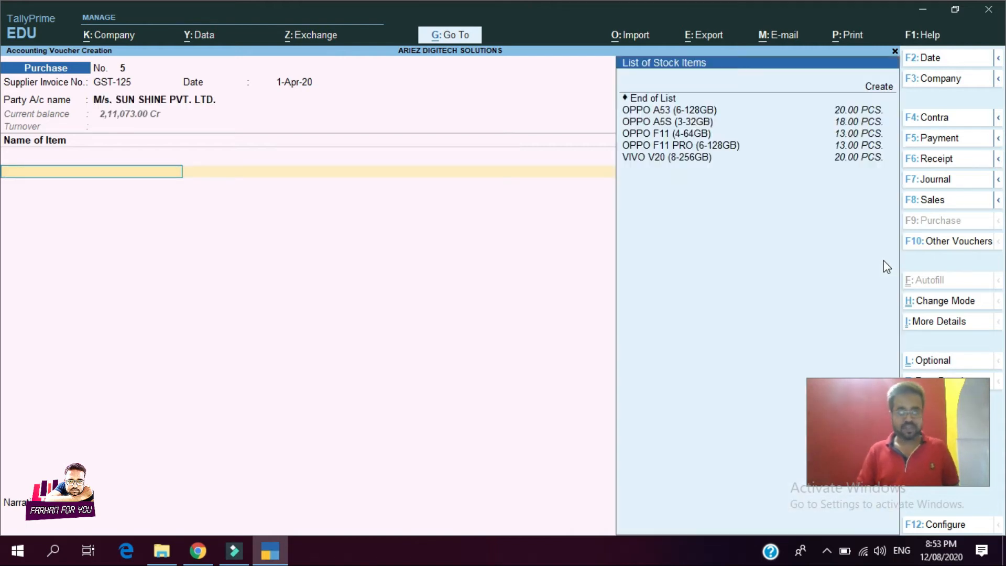
{"action": "key", "text": "Down"}
{"action": "key", "text": "Down"}
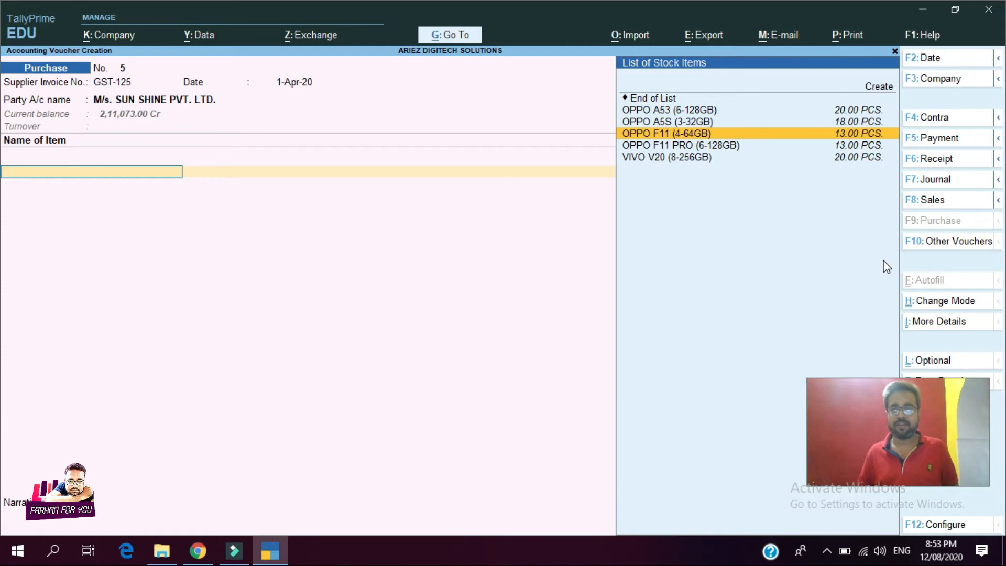
{"action": "key", "text": "Return"}
{"action": "type", "text": "10"}
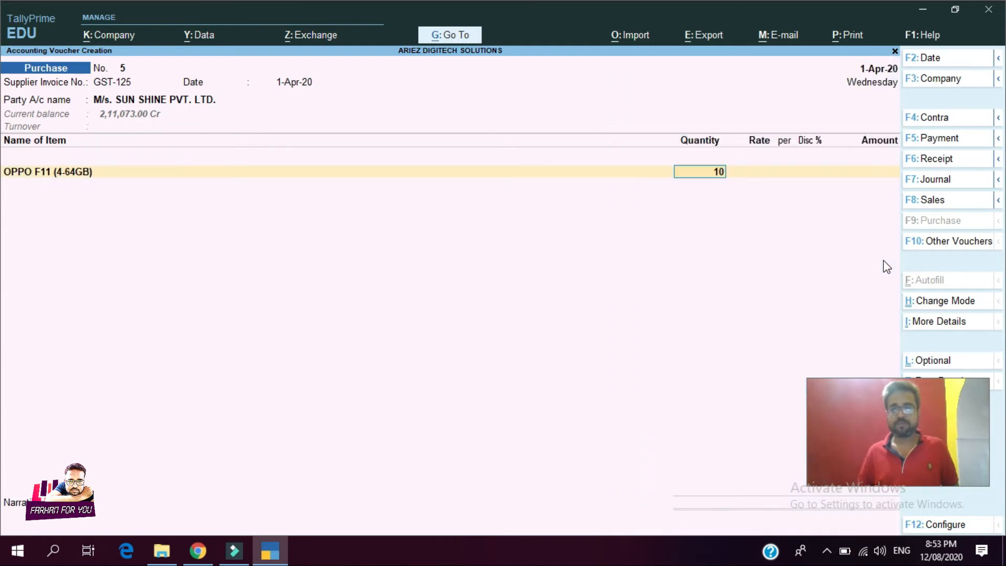
{"action": "key", "text": "Return"}
{"action": "key", "text": "Return"}
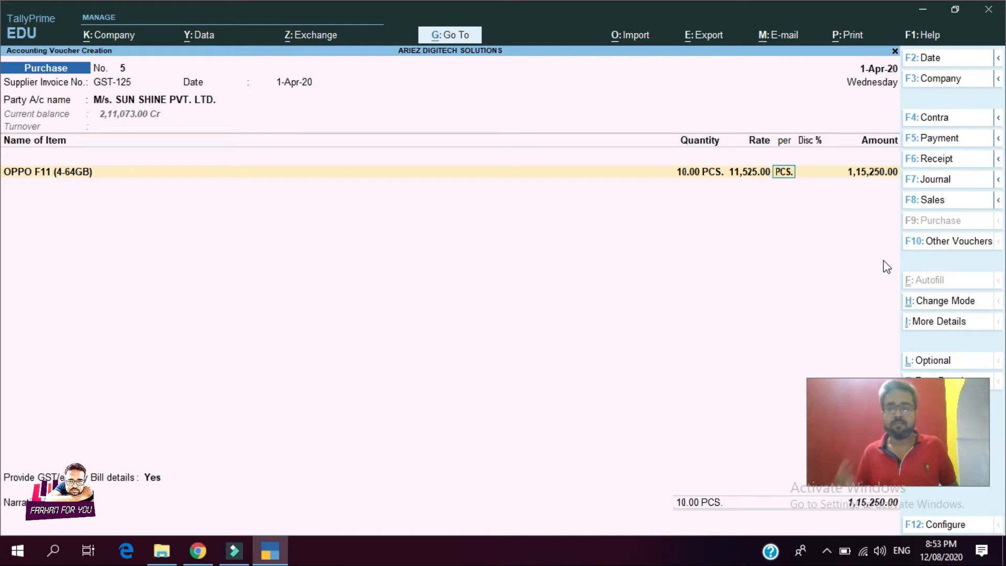
Accept the OPPO F11 line's unit, amount and accounting allocation.
{"action": "key", "text": "Return"}
{"action": "key", "text": "Return"}
{"action": "key", "text": "Return"}
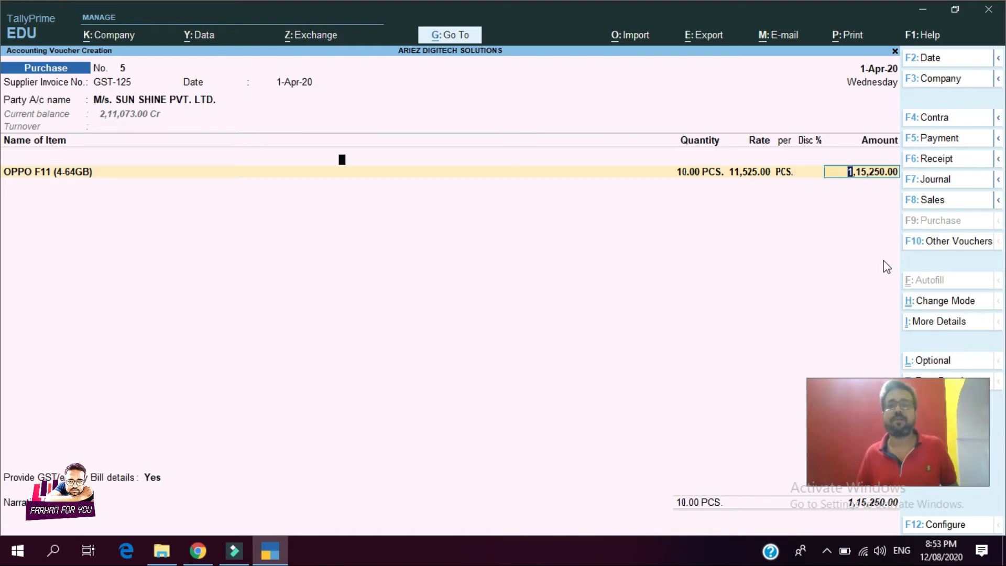
{"action": "key", "text": "Return"}
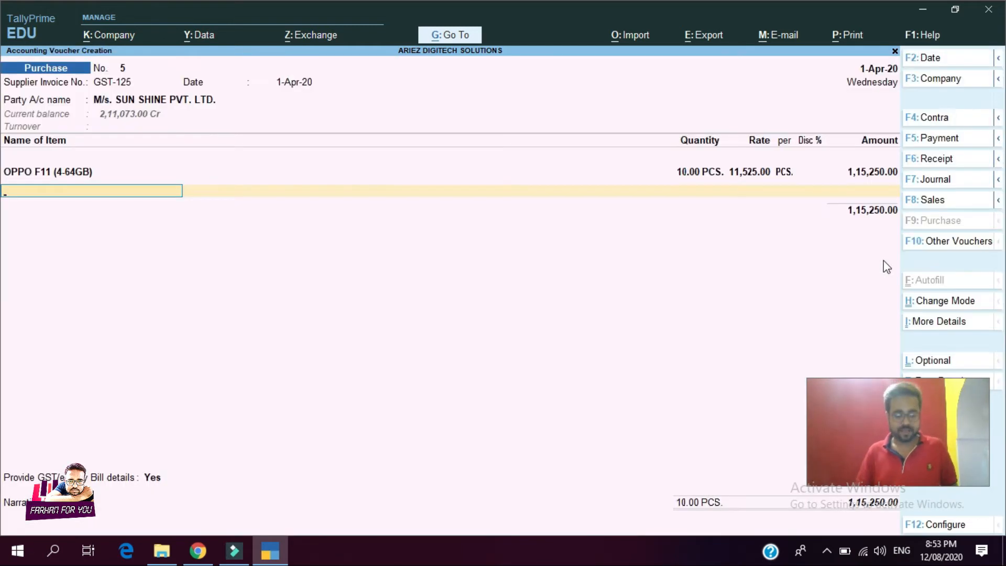
Add 10 PCS. of OPPO A53 (6-128GB) at a rate of 11,788.00 and accept its accounting allocation.
{"action": "type", "text": "a"}
{"action": "key", "text": "Down"}
{"action": "key", "text": "Return"}
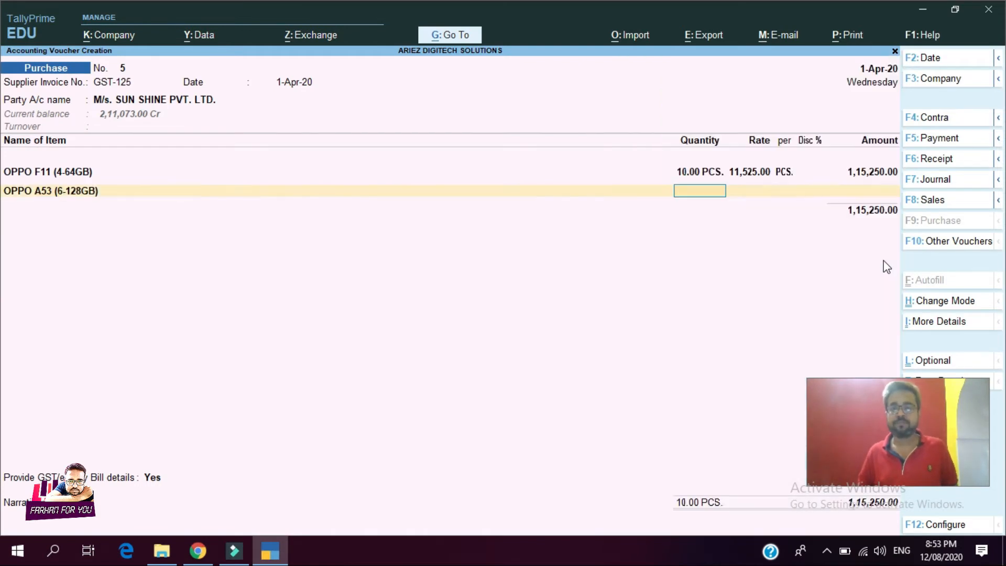
{"action": "type", "text": "10"}
{"action": "key", "text": "Return"}
{"action": "key", "text": "Return"}
{"action": "key", "text": "Return"}
{"action": "key", "text": "Return"}
{"action": "key", "text": "Return"}
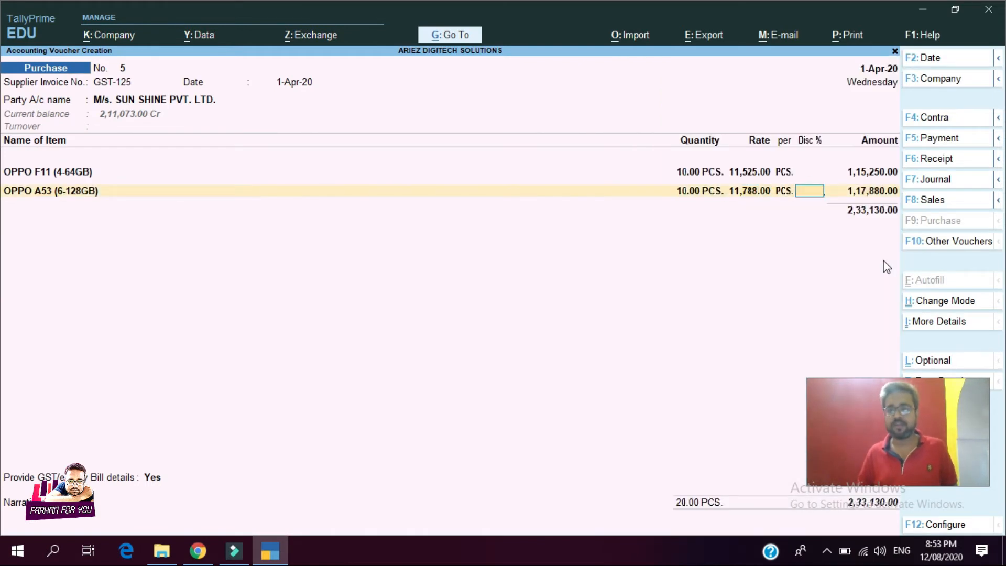
{"action": "key", "text": "Return"}
{"action": "key", "text": "Return"}
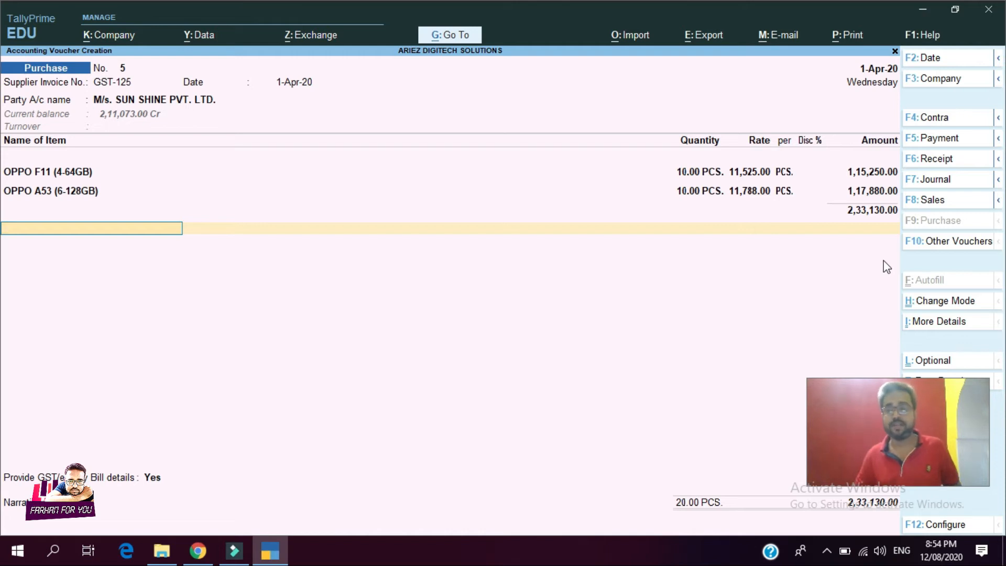
Add the IGST (INTER STATE) ledger below the items with its calculated amount.
{"action": "type", "text": "IG"}
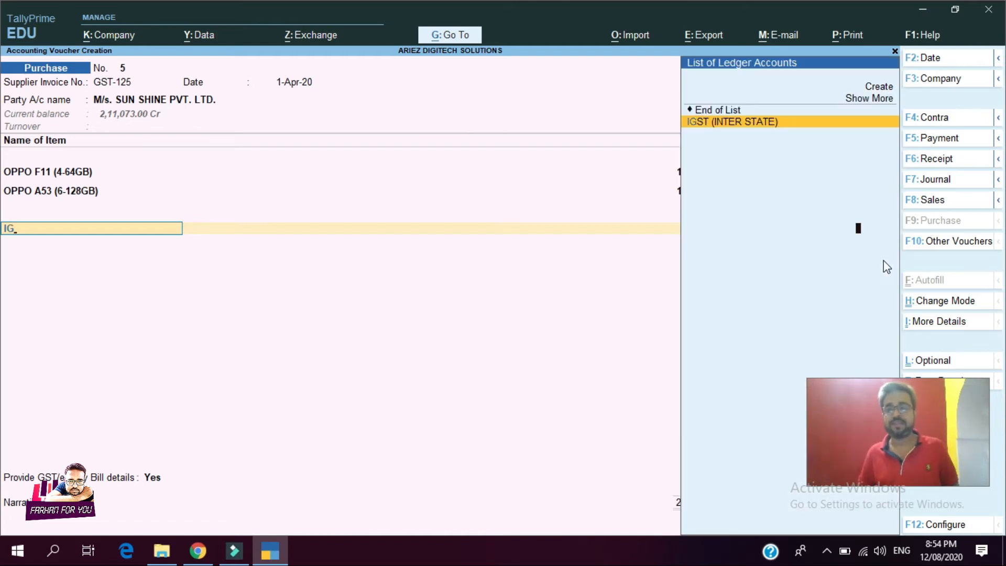
{"action": "key", "text": "Return"}
{"action": "key", "text": "Return"}
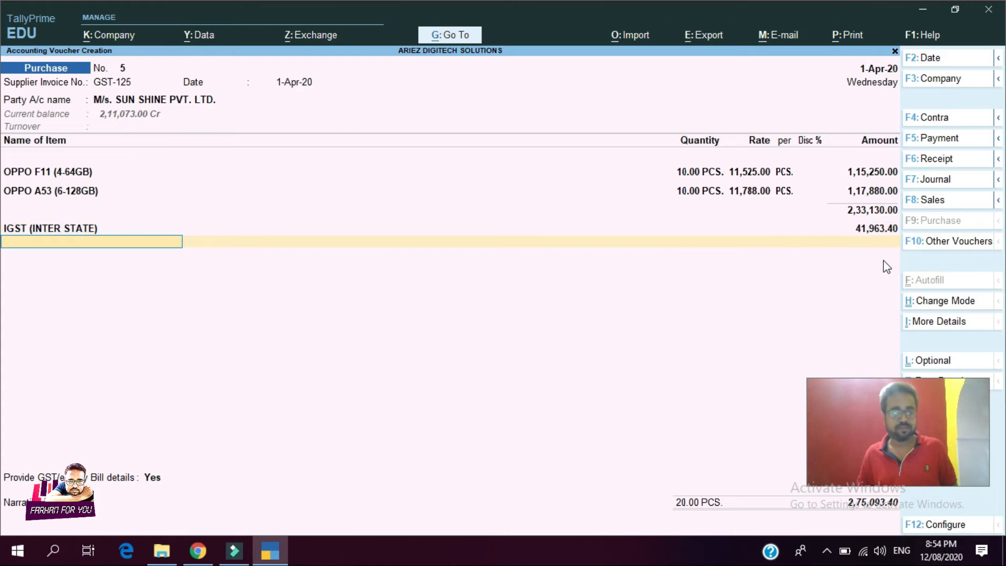
Add the ROUND UP (+/-) ledger with its suggested amount and save the purchase voucher.
{"action": "type", "text": "r"}
{"action": "key", "text": "Return"}
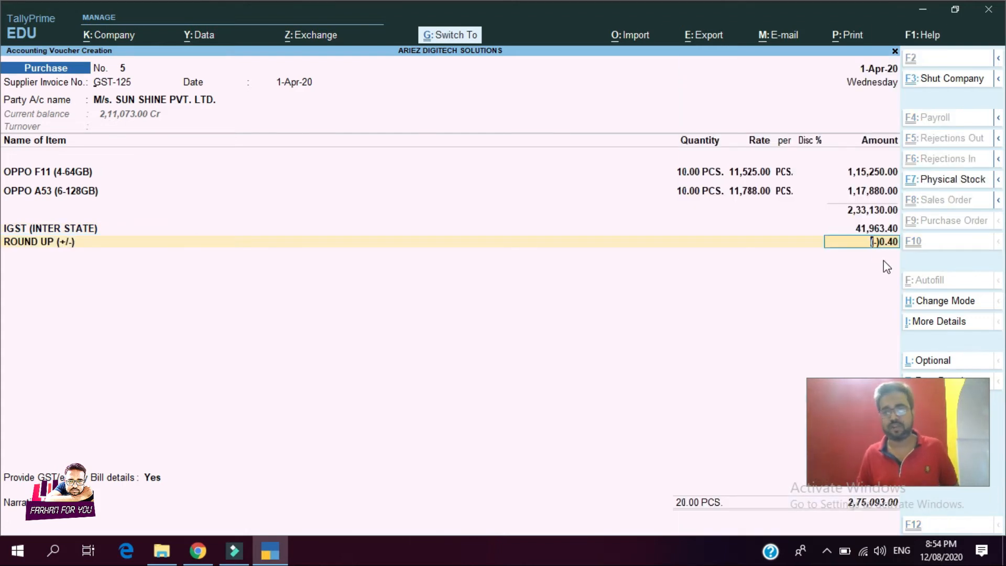
{"action": "key", "text": "ctrl+a"}
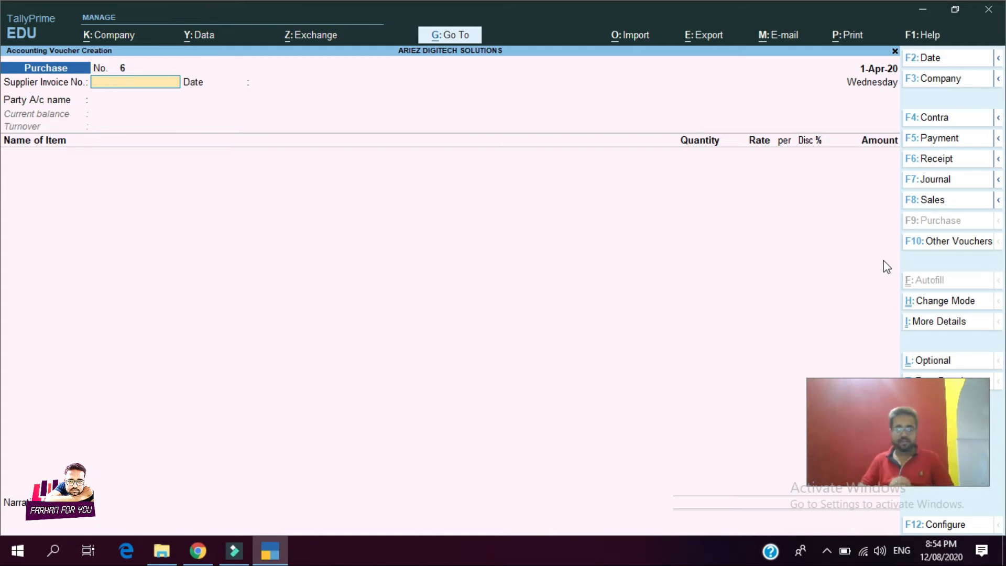
Start a sales voucher with IK TELECOM as the party account.
{"action": "key", "text": "F8"}
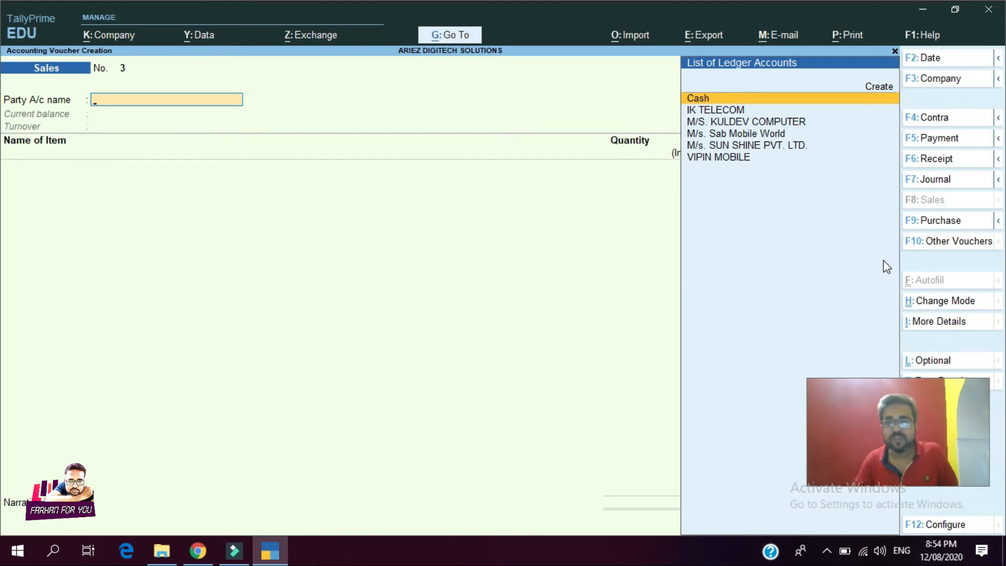
{"action": "key", "text": "Down"}
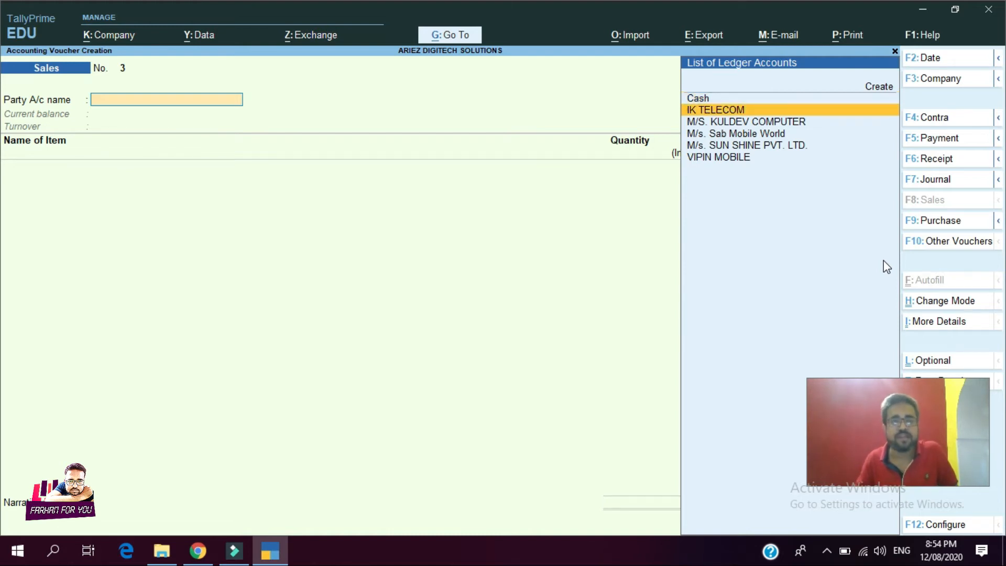
{"action": "key", "text": "Return"}
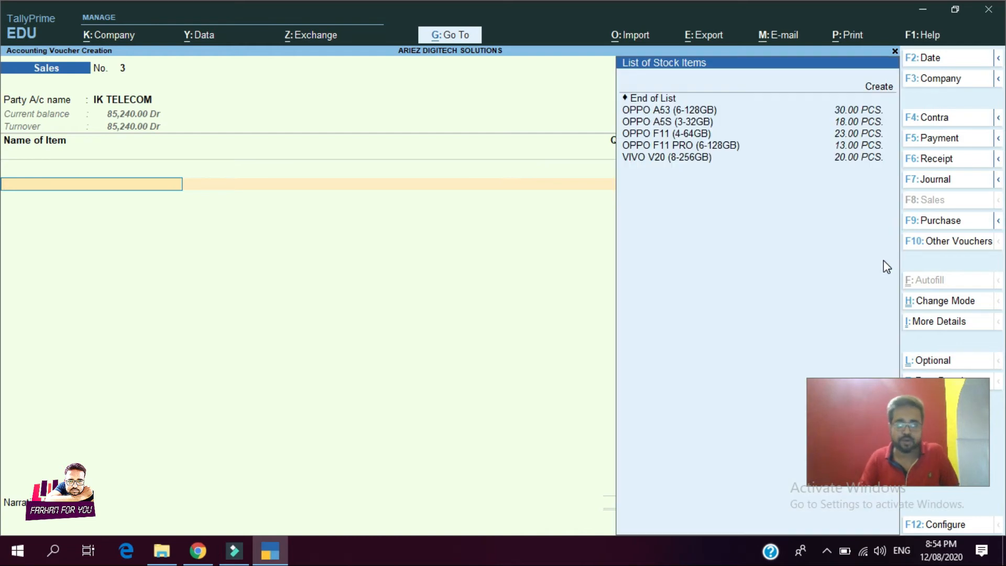
Enter 1 PCS. of OPPO A53 (6-128GB) at a tax-inclusive rate of 15,500 as the first item line.
{"action": "key", "text": "Down"}
{"action": "key", "text": "Down"}
{"action": "key", "text": "Return"}
{"action": "type", "text": "1"}
{"action": "key", "text": "Return"}
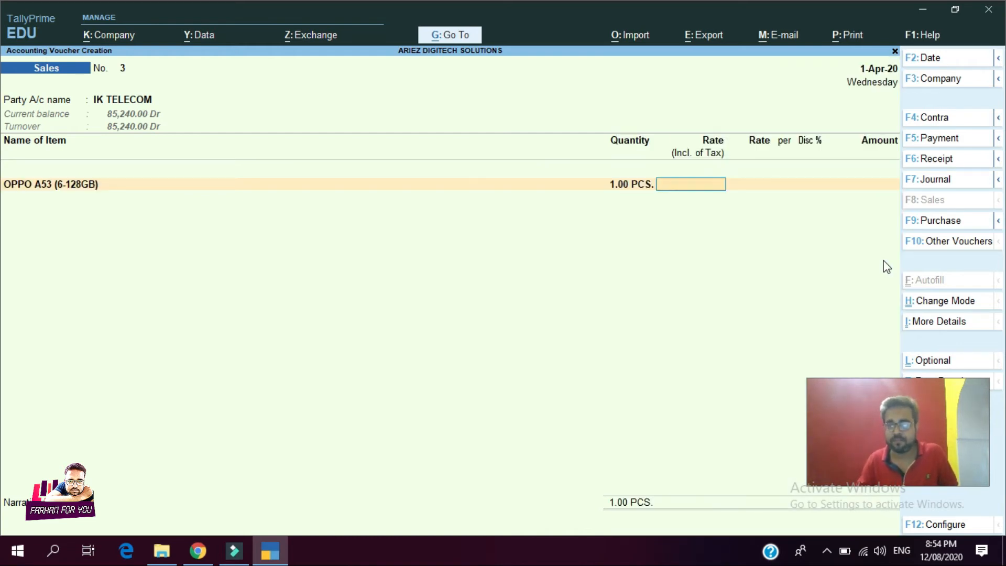
{"action": "type", "text": "15,"}
{"action": "type", "text": "500"}
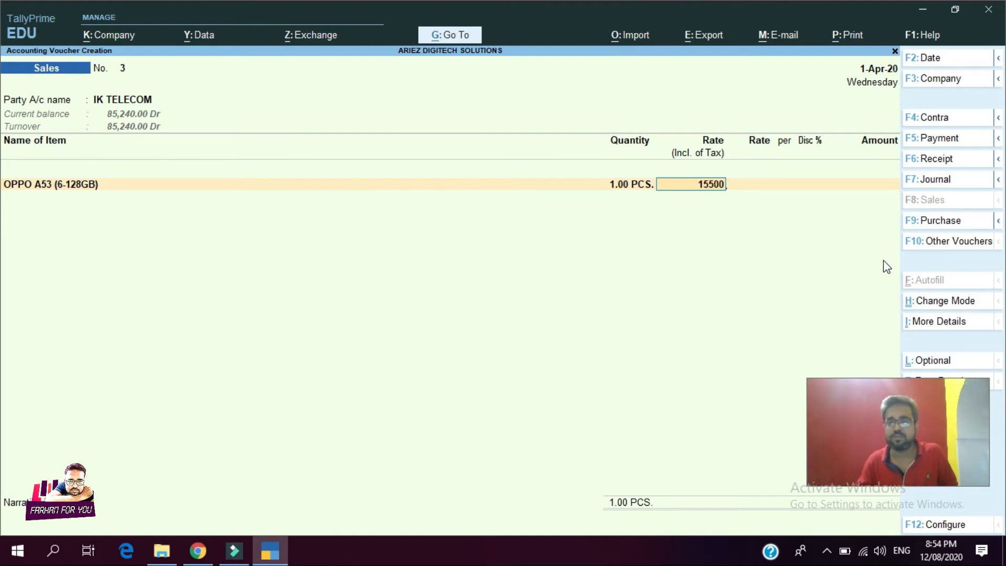
Accept the OPPO A53 line's calculated rate, unit, amount and accounting allocation.
{"action": "key", "text": "Return"}
{"action": "key", "text": "Return"}
{"action": "key", "text": "Return"}
{"action": "key", "text": "Return"}
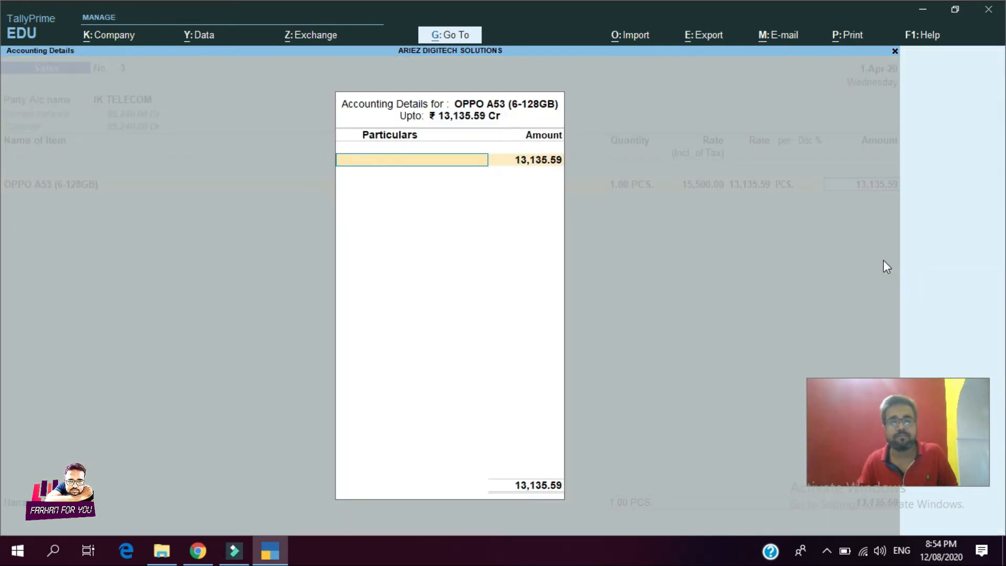
{"action": "key", "text": "Return"}
{"action": "key", "text": "Return"}
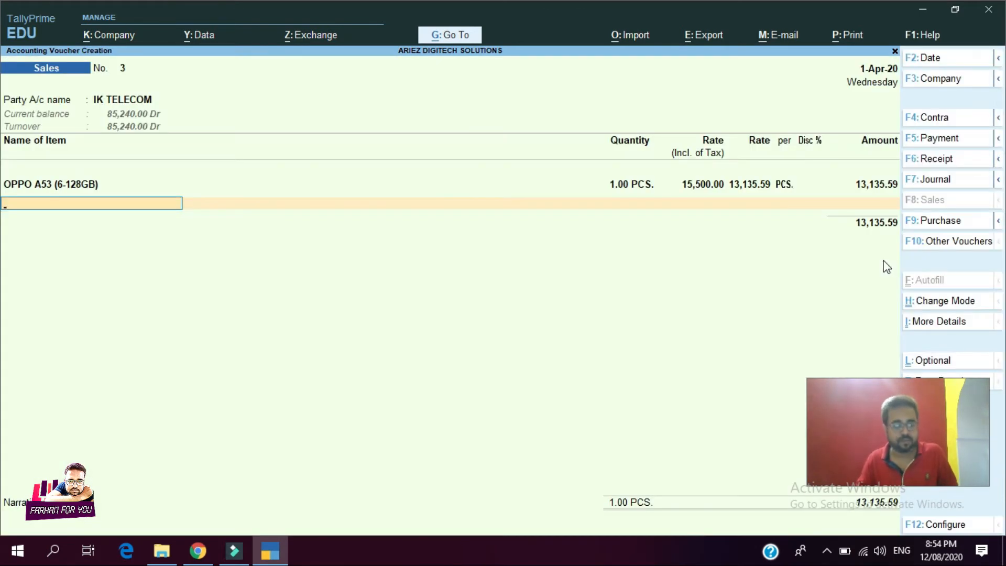
Enter 2 PCS. of VIVO V20 (8-256GB) at a tax-inclusive rate of 28,200 as the second item line.
{"action": "key", "text": "Down"}
{"action": "key", "text": "Down"}
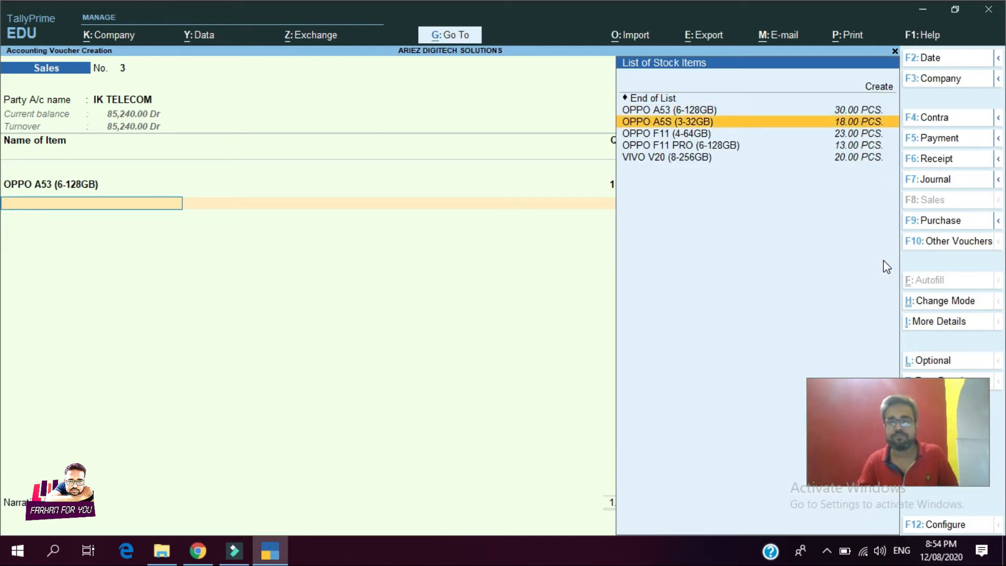
{"action": "key", "text": "Down"}
{"action": "key", "text": "Down"}
{"action": "key", "text": "Down"}
{"action": "key", "text": "Return"}
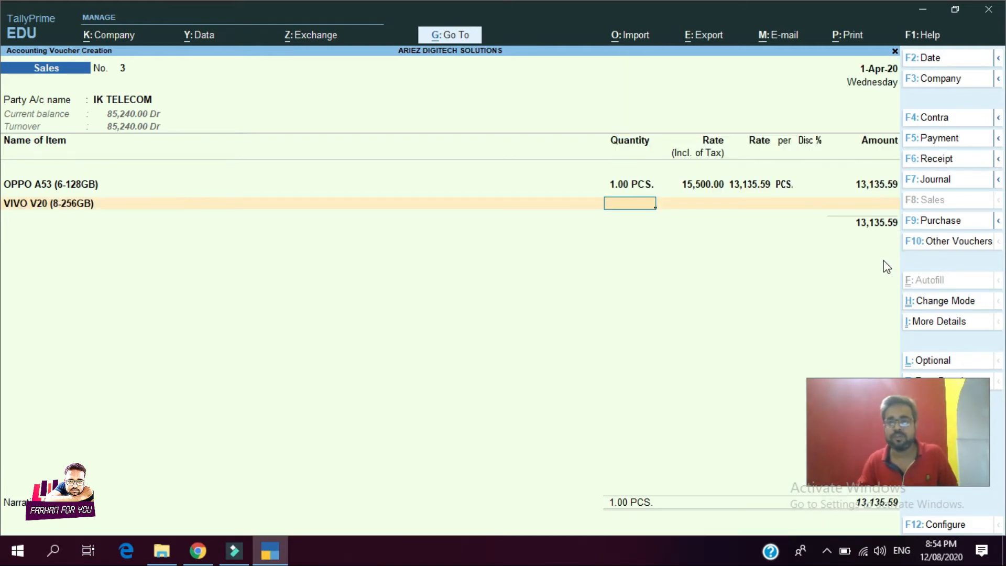
{"action": "type", "text": "2"}
{"action": "key", "text": "Return"}
{"action": "type", "text": "2"}
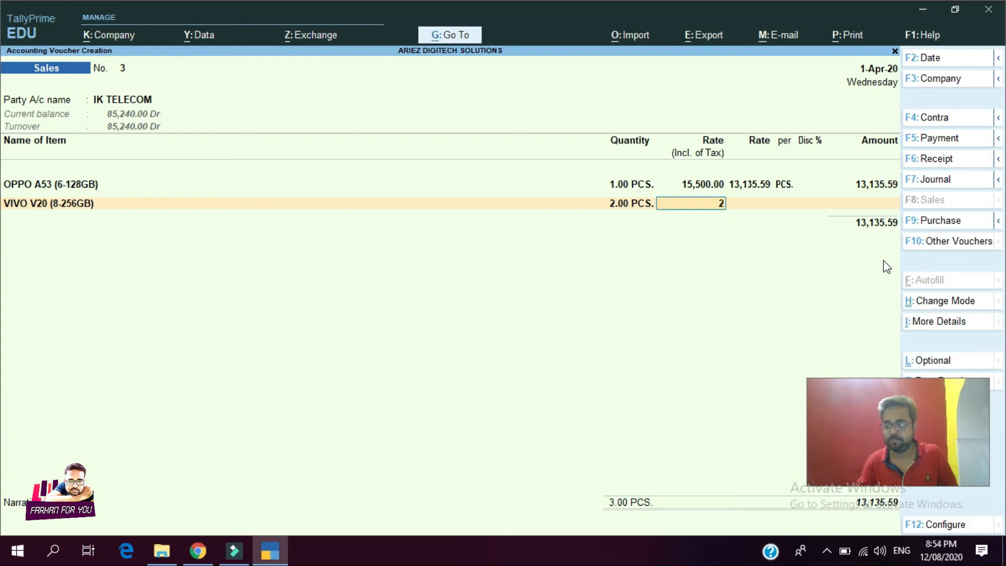
{"action": "type", "text": "8,200"}
Accept the VIVO V20 line's calculated values and accounting allocation, and end the item list.
{"action": "key", "text": "Return"}
{"action": "key", "text": "Return"}
{"action": "key", "text": "Return"}
{"action": "key", "text": "Return"}
{"action": "key", "text": "Return"}
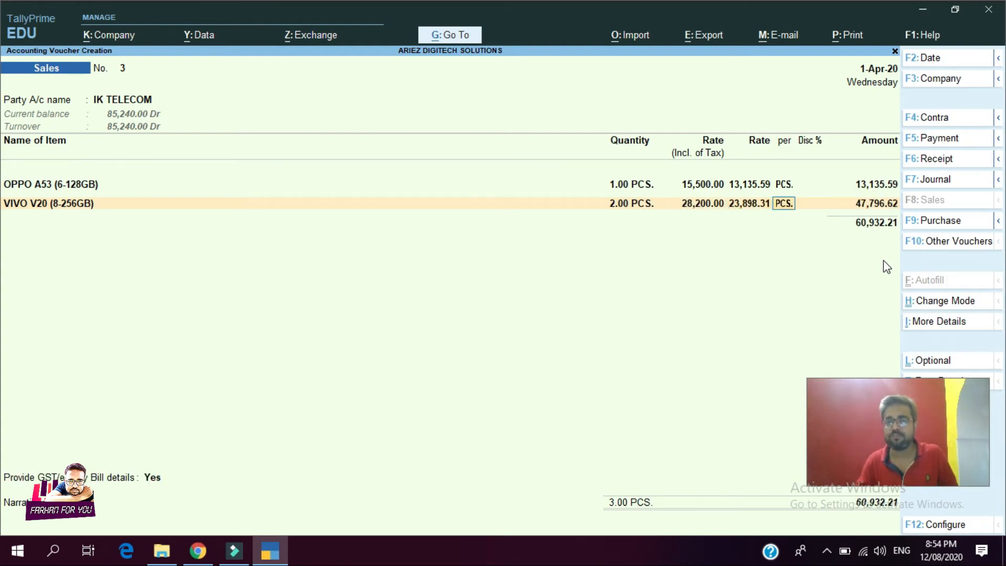
{"action": "key", "text": "Return"}
{"action": "key", "text": "Return"}
{"action": "key", "text": "Return"}
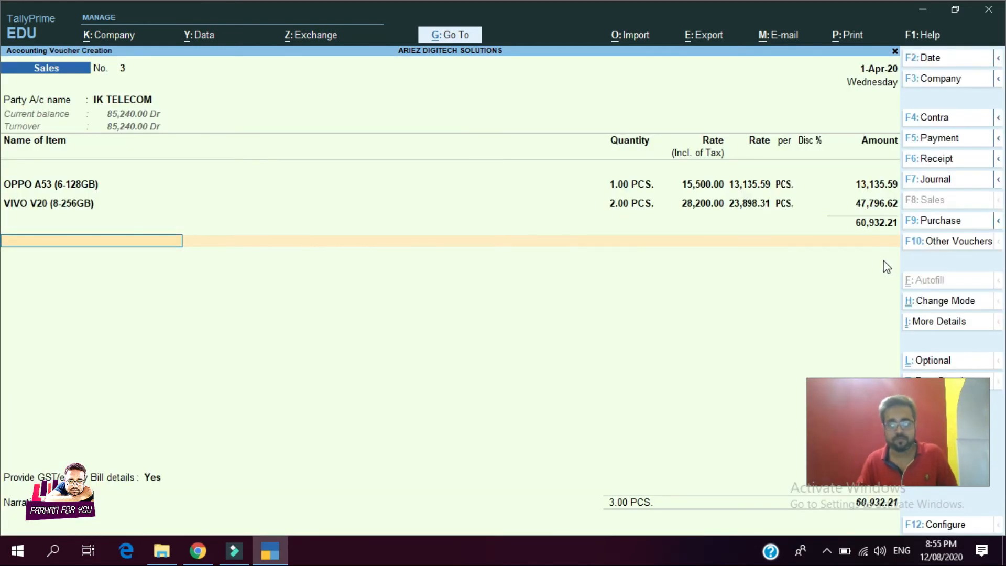
Add the CGST (CENTRAL TAX) and SGST (STATE TAX) ledgers with their calculated amounts to the IK TELECOM sale.
{"action": "type", "text": "CG"}
{"action": "key", "text": "Return"}
{"action": "key", "text": "Return"}
{"action": "type", "text": "SG"}
{"action": "key", "text": "Return"}
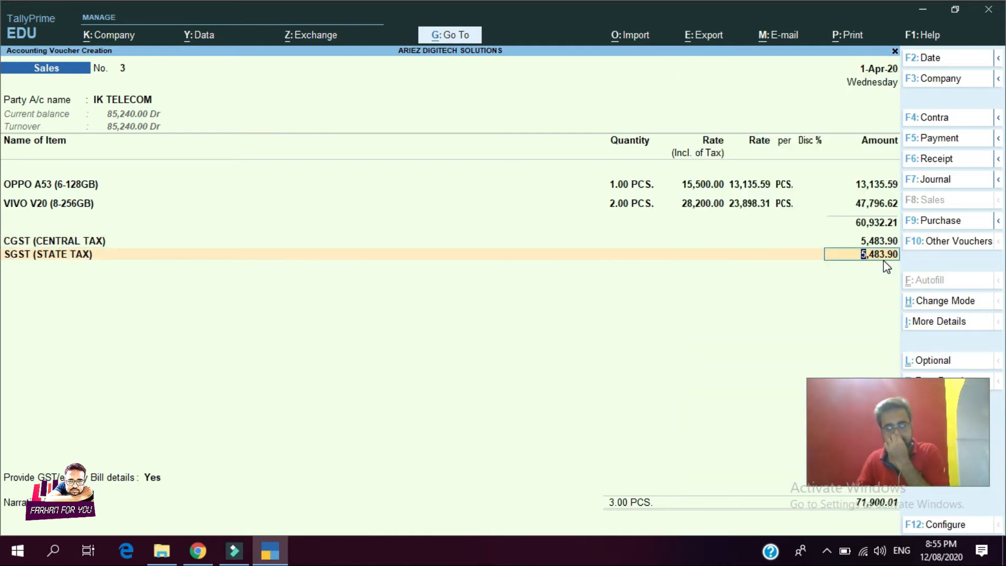
{"action": "key", "text": "Return"}
Add the ROUND UP (+/-) ledger with its suggested amount and save the IK TELECOM sales voucher.
{"action": "type", "text": "R"}
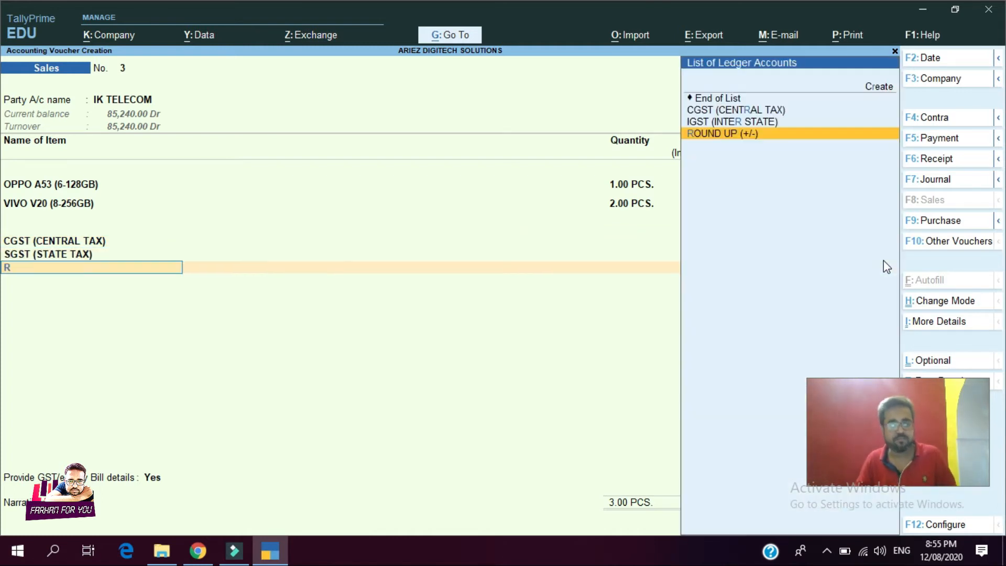
{"action": "key", "text": "Return"}
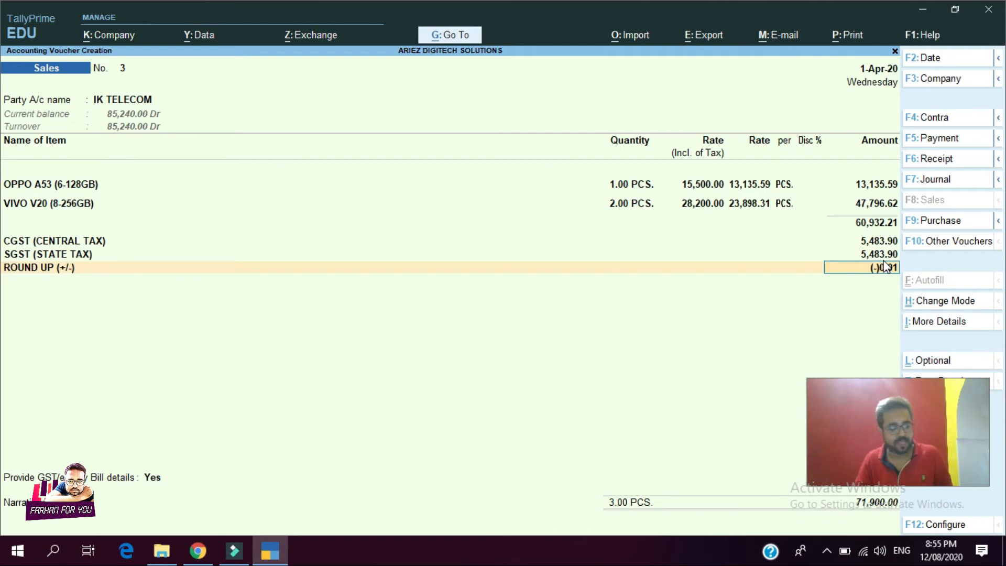
{"action": "key", "text": "ctrl+a"}
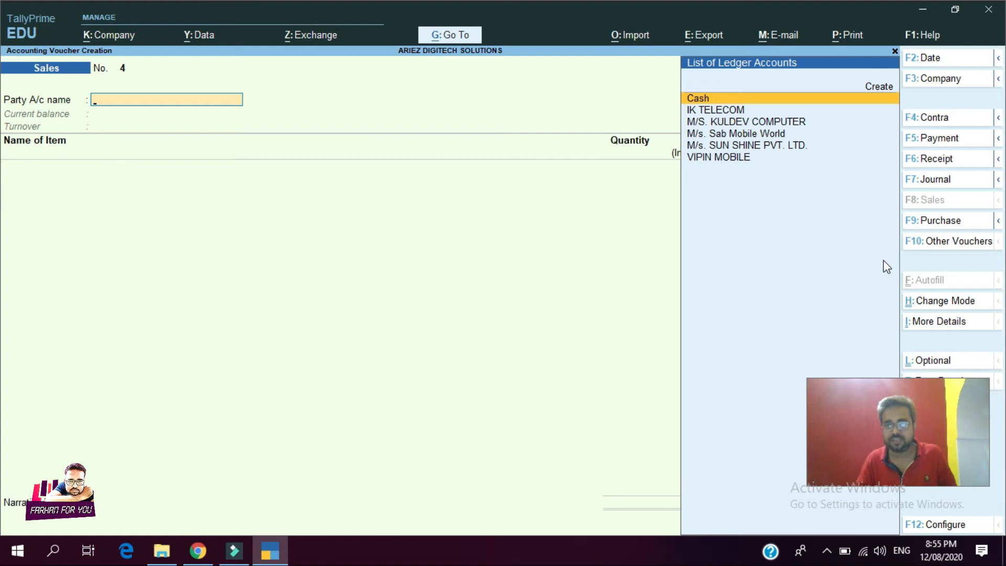
Set VIPIN MOBILE as the party account of the new sales voucher.
{"action": "key", "text": "Down"}
{"action": "key", "text": "Down"}
{"action": "key", "text": "Down"}
{"action": "key", "text": "Down"}
{"action": "key", "text": "Down"}
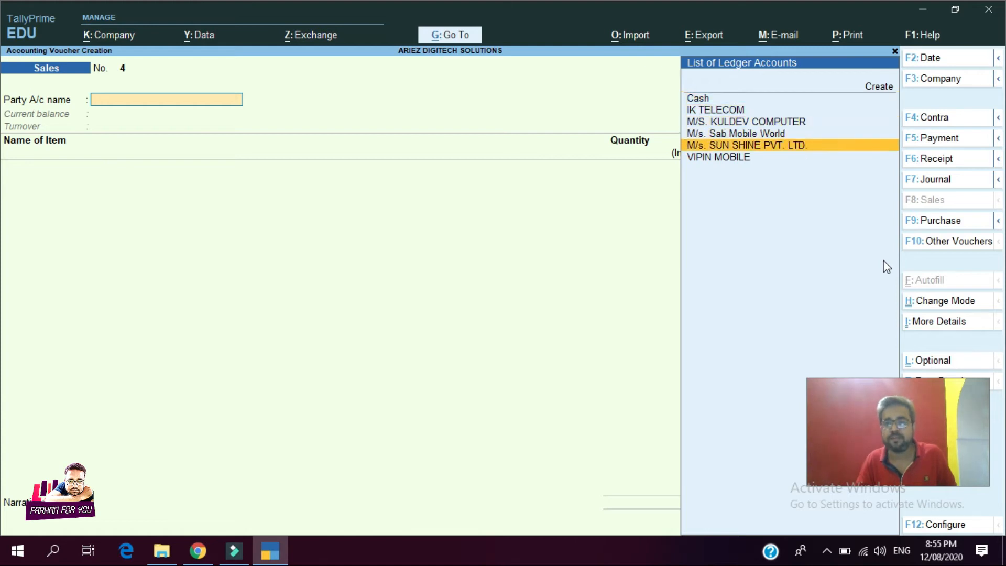
{"action": "key", "text": "Return"}
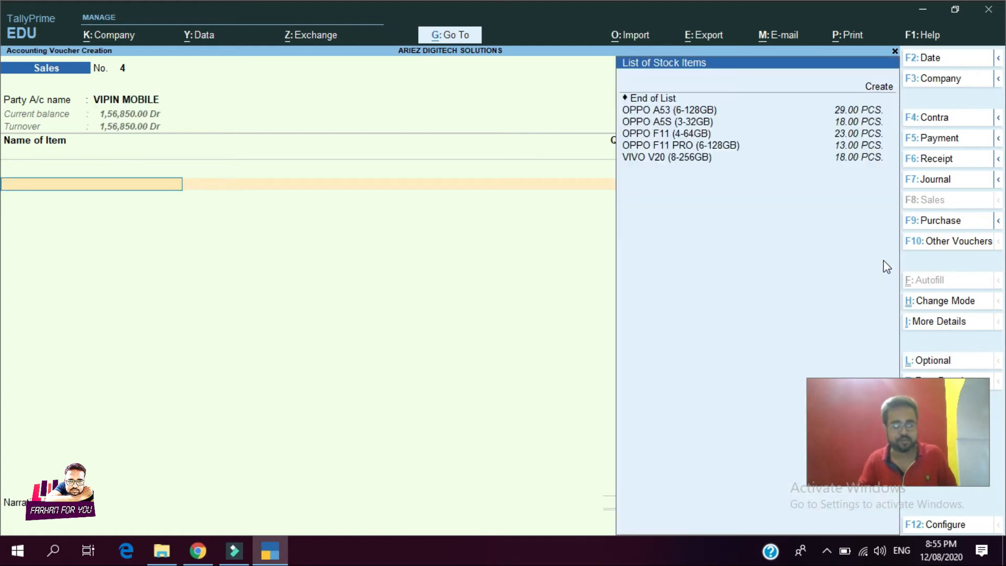
Add 3 PCS. of OPPO A5S (3-32GB) at the suggested rate of 9,533.90, allocated to SALES @ GST.
{"action": "key", "text": "Down"}
{"action": "key", "text": "Down"}
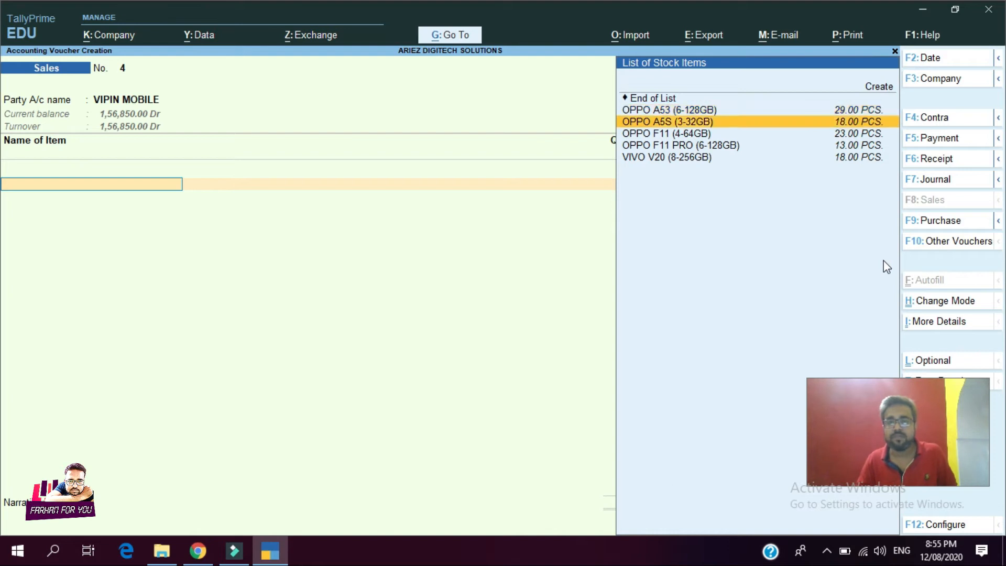
{"action": "key", "text": "Return"}
{"action": "type", "text": "3"}
{"action": "key", "text": "Return"}
{"action": "key", "text": "Return"}
{"action": "key", "text": "Return"}
{"action": "key", "text": "Return"}
{"action": "key", "text": "Return"}
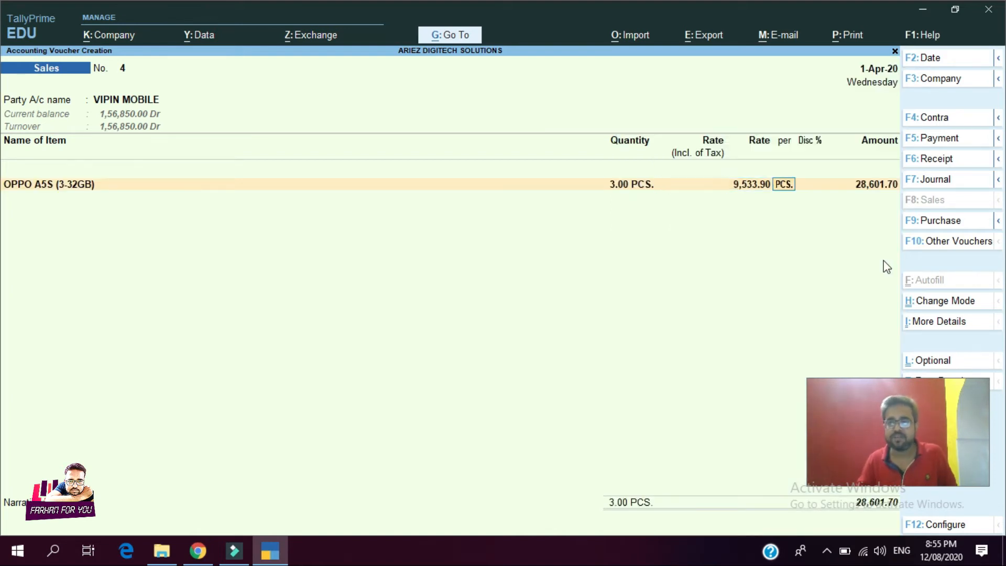
{"action": "key", "text": "Return"}
{"action": "key", "text": "Return"}
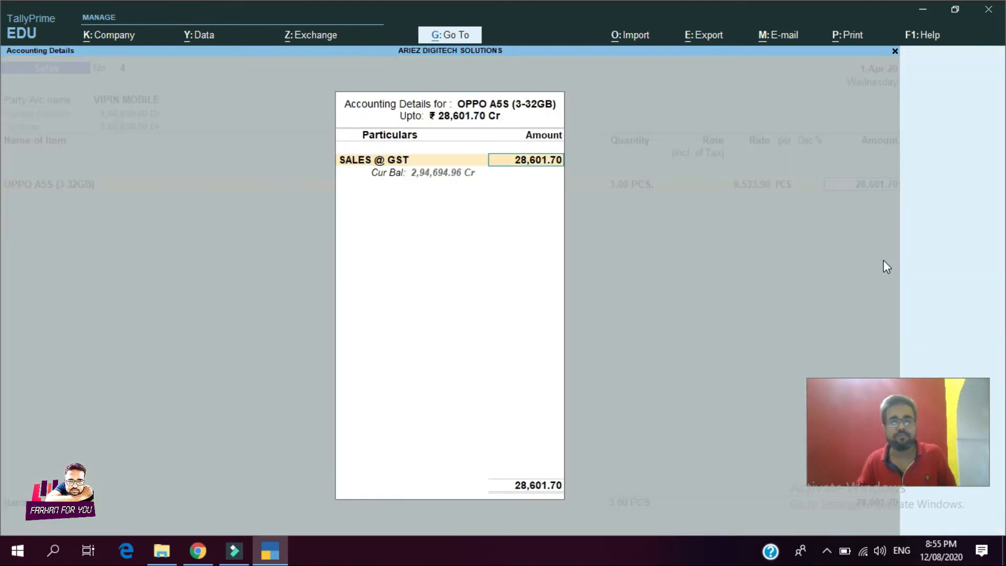
Add 2 PCS. of VIVO V20 (8-256GB) at the suggested rate of 23,898.31 and accept its accounting allocation.
{"action": "key", "text": "Down"}
{"action": "key", "text": "Down"}
{"action": "key", "text": "Down"}
{"action": "key", "text": "Down"}
{"action": "key", "text": "Down"}
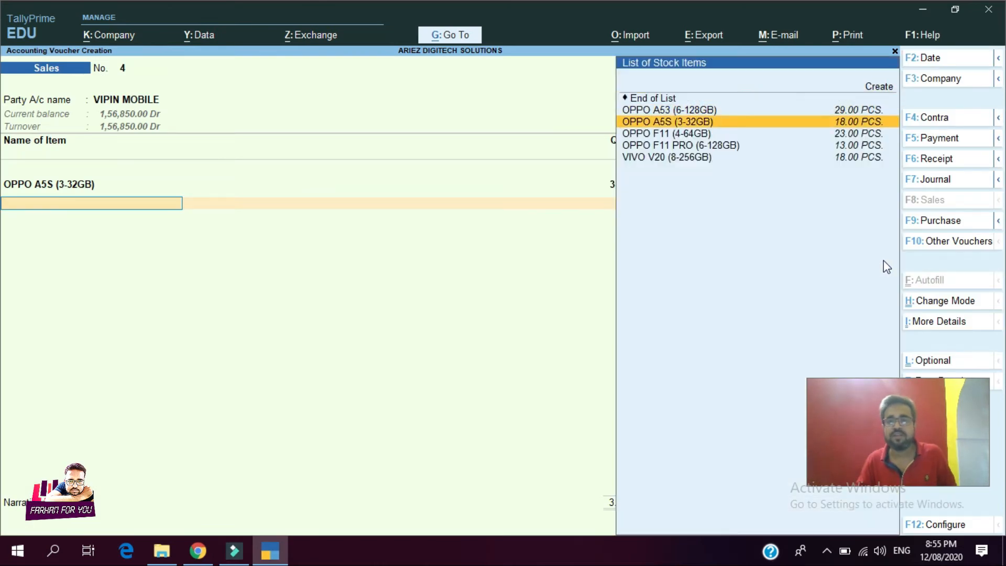
{"action": "key", "text": "Return"}
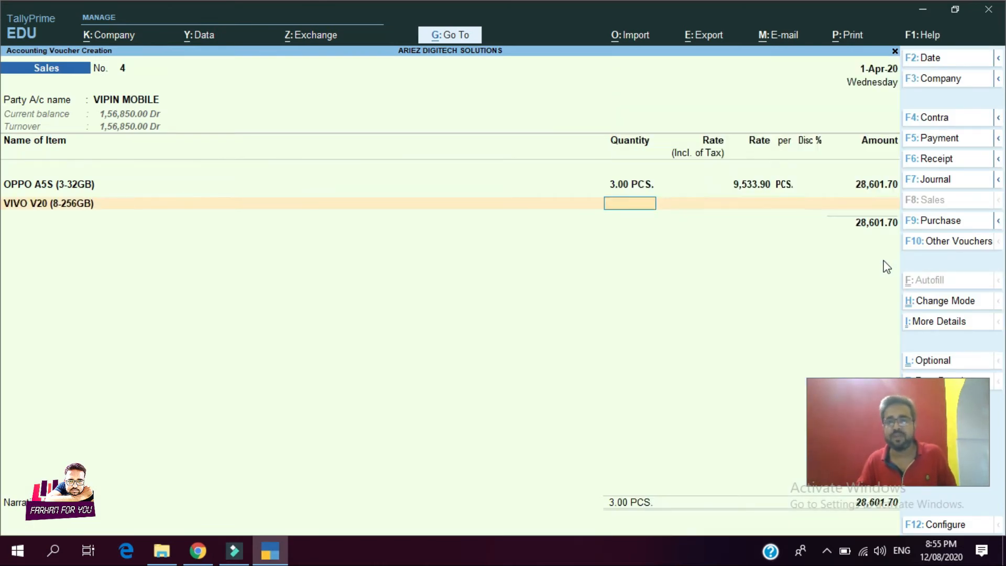
{"action": "type", "text": "2"}
{"action": "key", "text": "Return"}
{"action": "key", "text": "Return"}
{"action": "key", "text": "Return"}
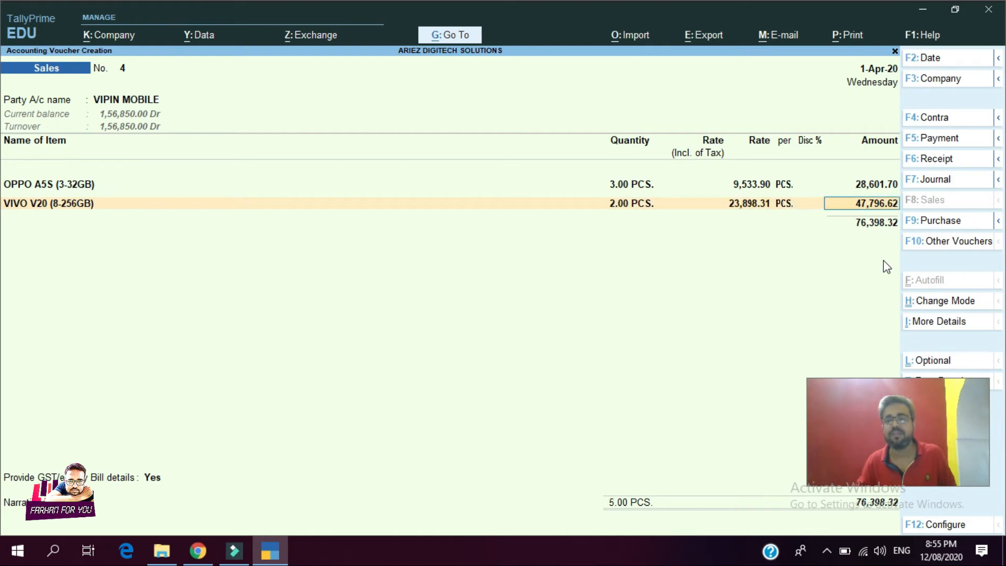
{"action": "key", "text": "Return"}
{"action": "key", "text": "Return"}
{"action": "key", "text": "Return"}
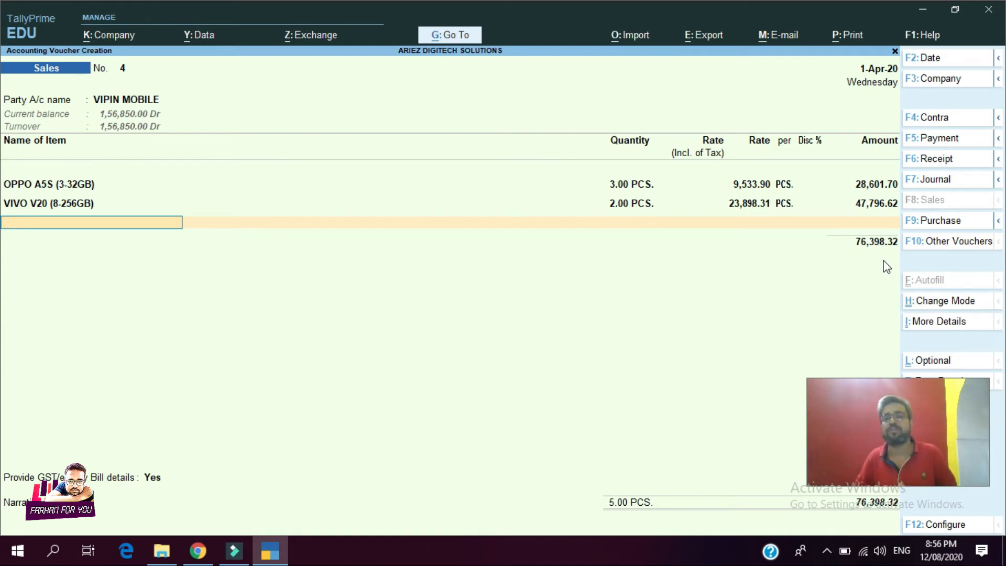
Add 1 PCS. of OPPO F11 (4-64GB) at the suggested rate of 11,491.53 and end the item list.
{"action": "key", "text": "Down"}
{"action": "key", "text": "Down"}
{"action": "key", "text": "Down"}
{"action": "key", "text": "Return"}
{"action": "type", "text": "1"}
{"action": "key", "text": "Return"}
{"action": "key", "text": "Return"}
{"action": "key", "text": "Return"}
{"action": "key", "text": "Return"}
{"action": "key", "text": "Return"}
{"action": "key", "text": "Return"}
{"action": "key", "text": "Return"}
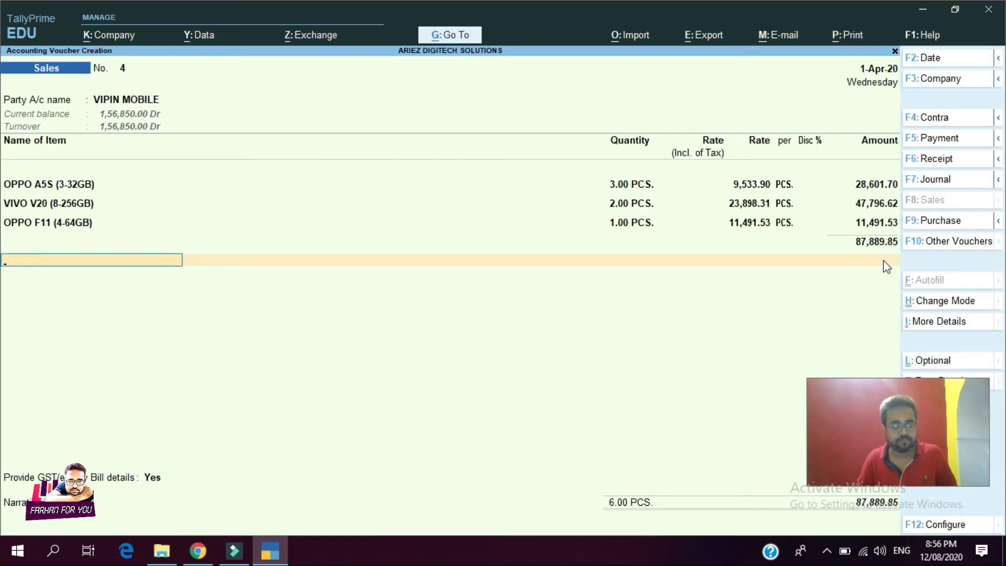
Add the CGST (CENTRAL TAX) and SGST (STATE TAX) ledgers with their calculated amounts to the VIPIN MOBILE sale.
{"action": "type", "text": "cgs"}
{"action": "key", "text": "Return"}
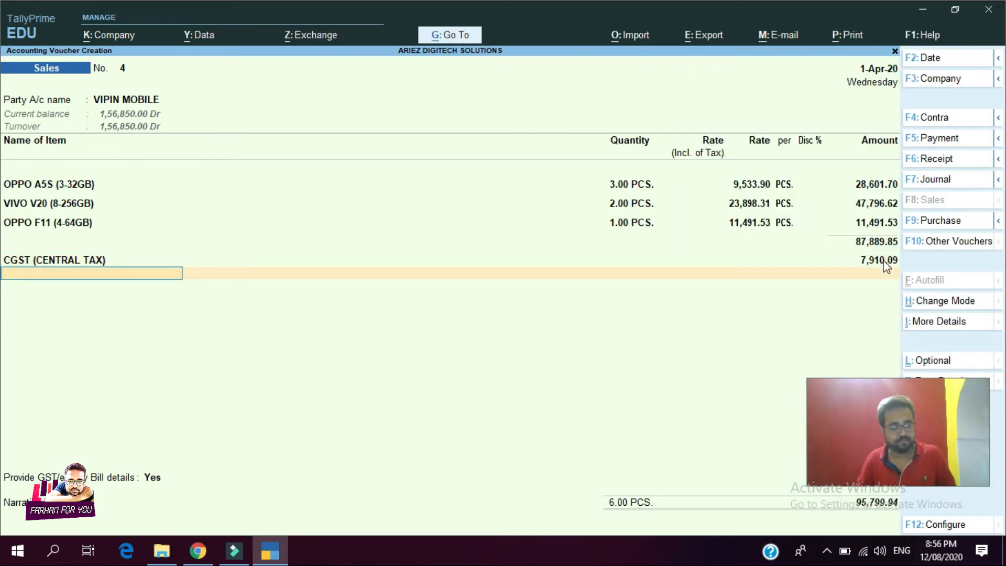
{"action": "type", "text": "sg"}
{"action": "key", "text": "Return"}
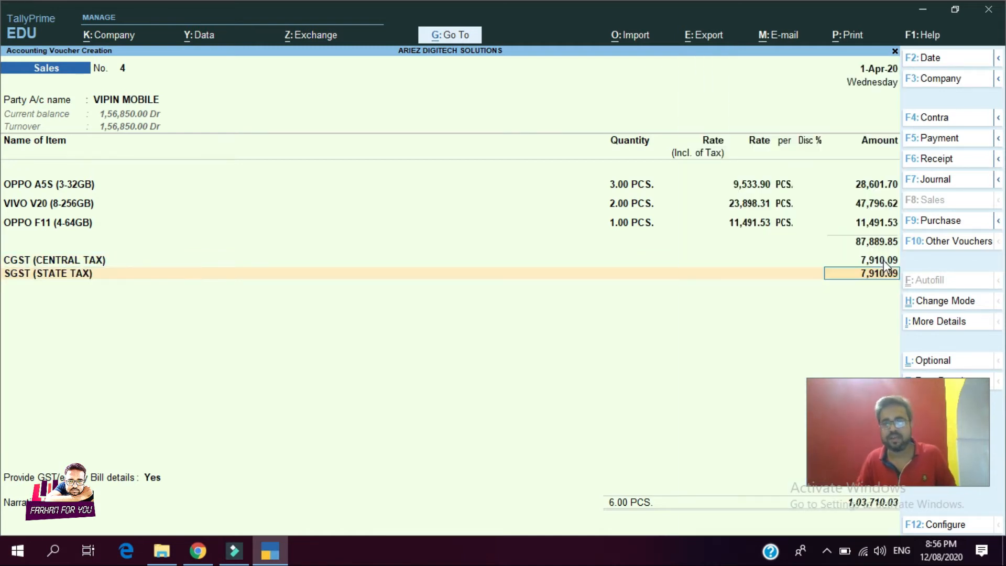
{"action": "key", "text": "Return"}
Add the ROUND UP (+/-) ledger with its suggested amount and save the VIPIN MOBILE sales voucher.
{"action": "type", "text": "r"}
{"action": "key", "text": "Return"}
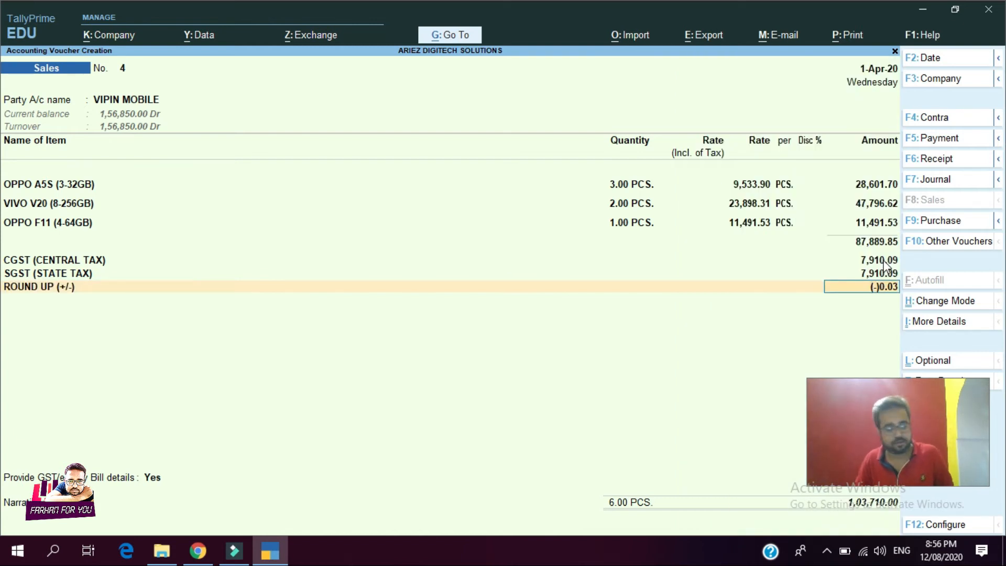
{"action": "key", "text": "ctrl"}
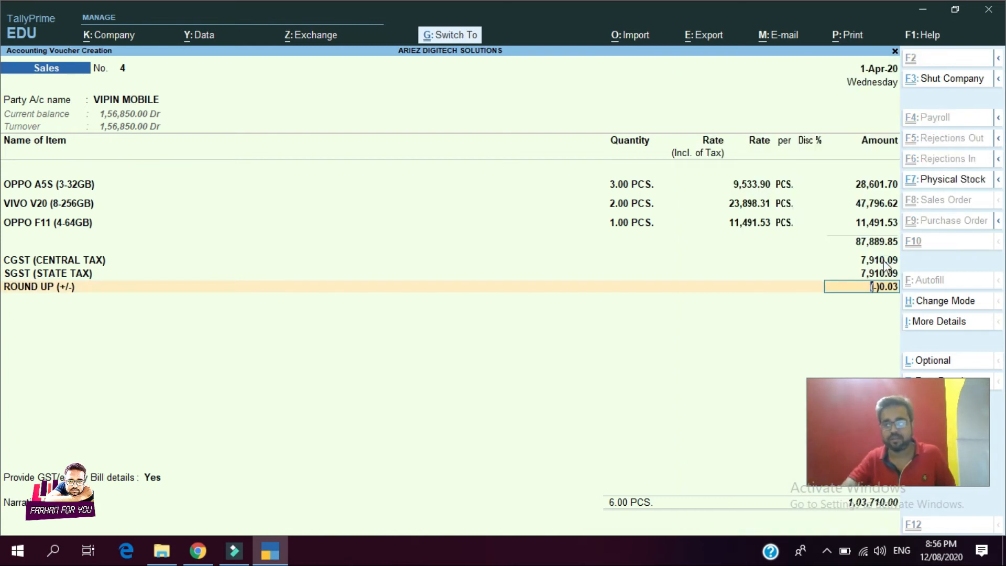
{"action": "key", "text": "ctrl+a"}
{"action": "left_click", "coordinate": [826, 549]}
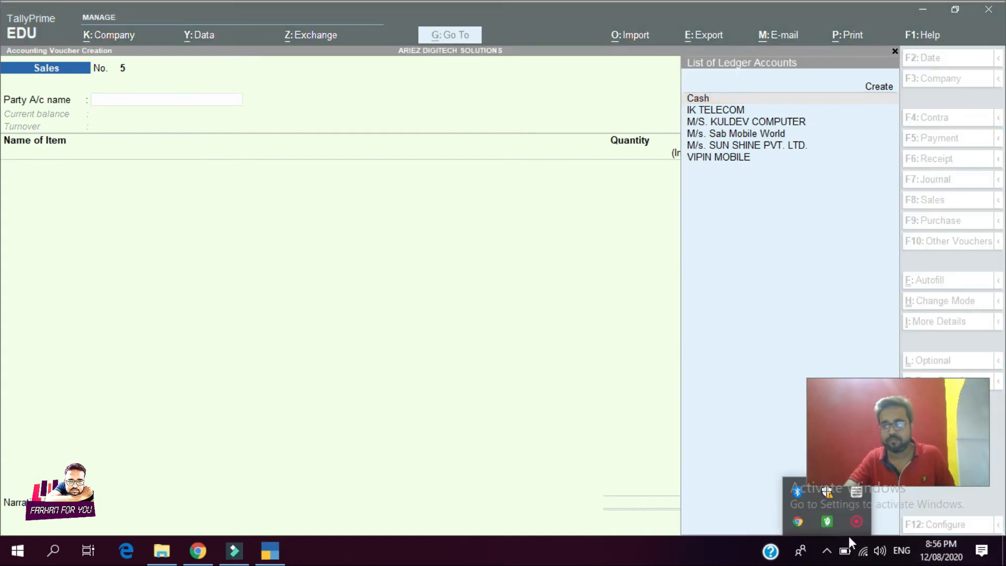
{"action": "left_click", "coordinate": [857, 522]}
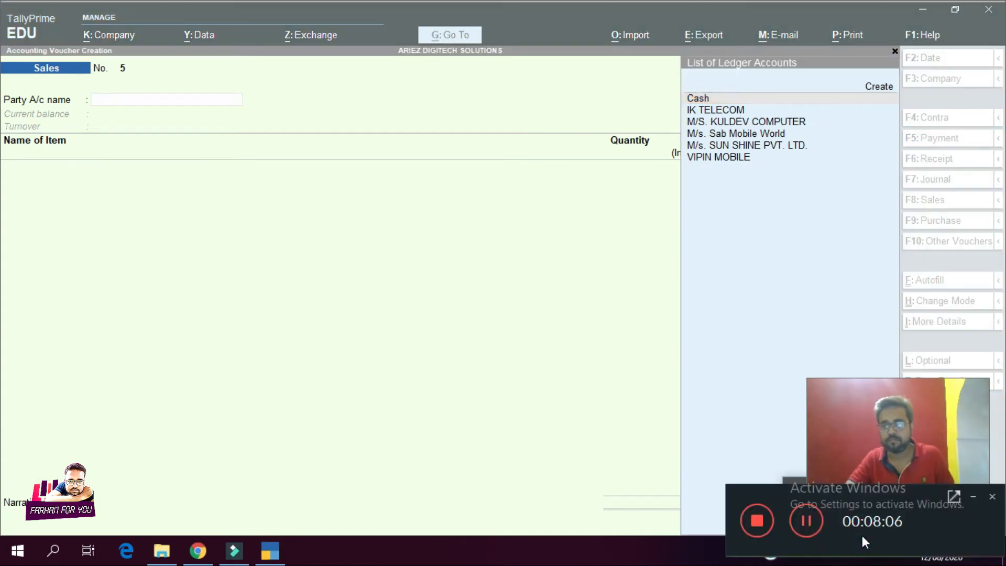
{"action": "left_click", "coordinate": [806, 520]}
{"action": "left_click", "coordinate": [646, 410]}
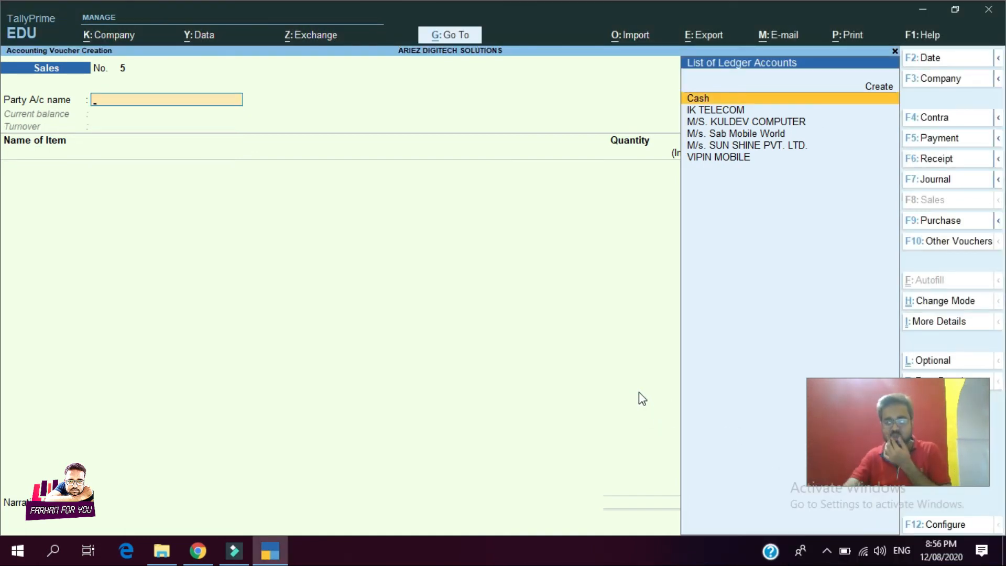
{"action": "left_click", "coordinate": [828, 550]}
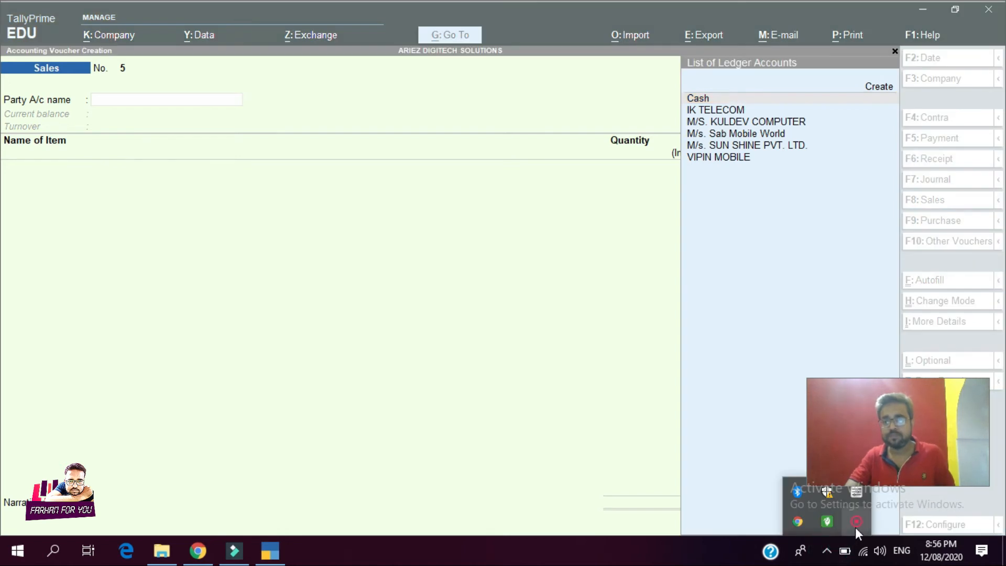
{"action": "left_click", "coordinate": [855, 528]}
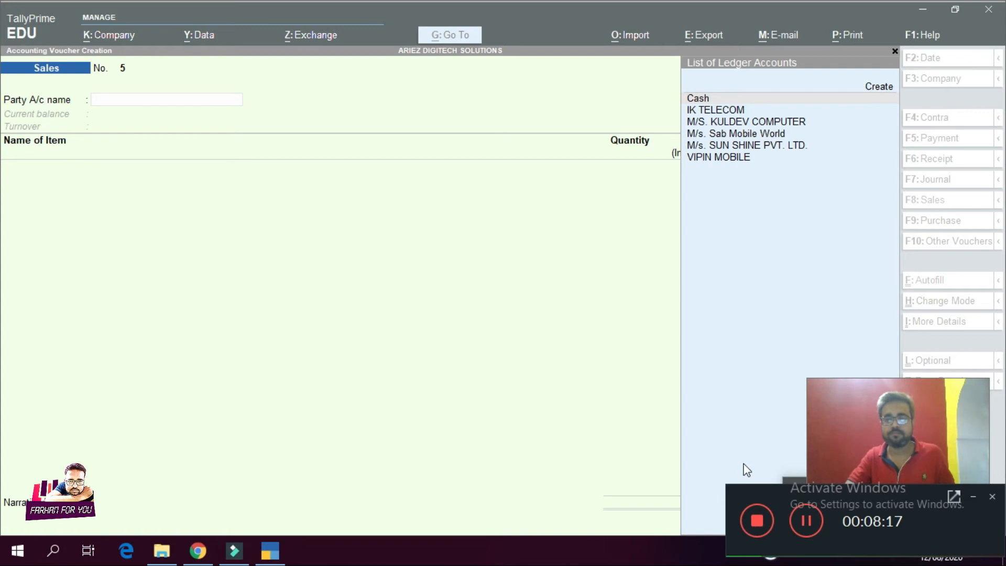
{"action": "left_click", "coordinate": [648, 474]}
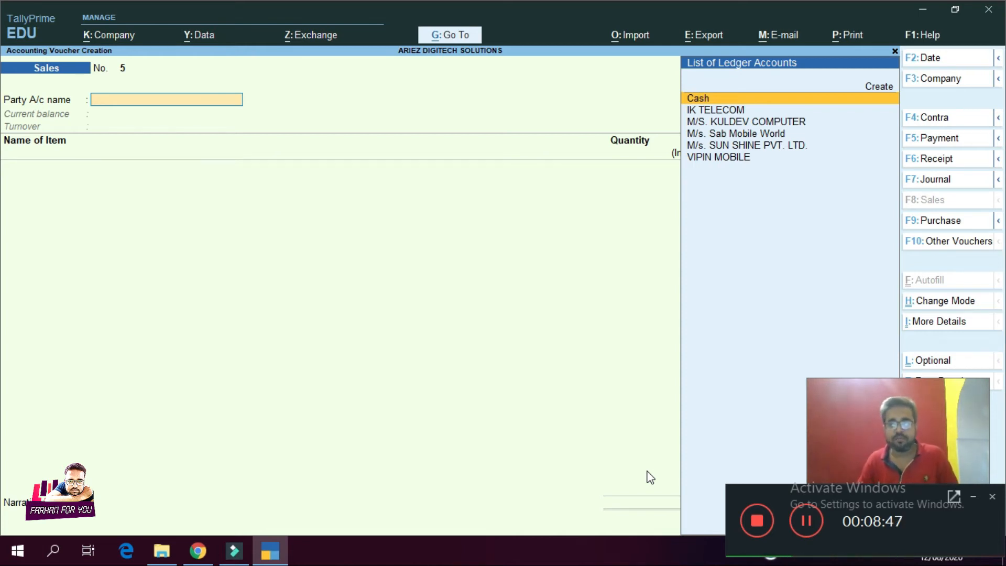
Leave the blank sales voucher and start a new ledger named AXIS BACK 533.
{"action": "key", "text": "Escape"}
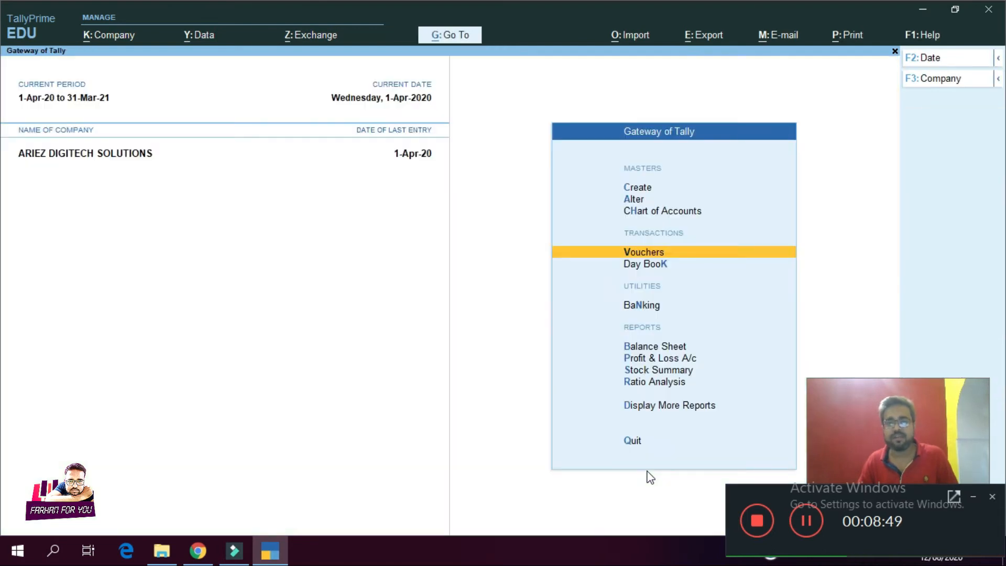
{"action": "key", "text": "Escape"}
{"action": "key", "text": "n"}
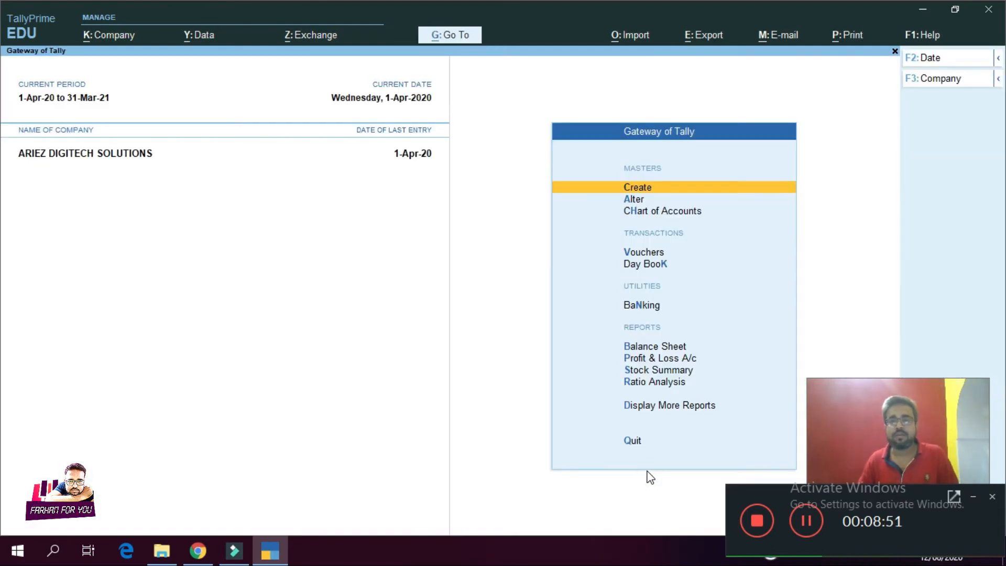
{"action": "key", "text": "Return"}
{"action": "key", "text": "Down"}
{"action": "key", "text": "Return"}
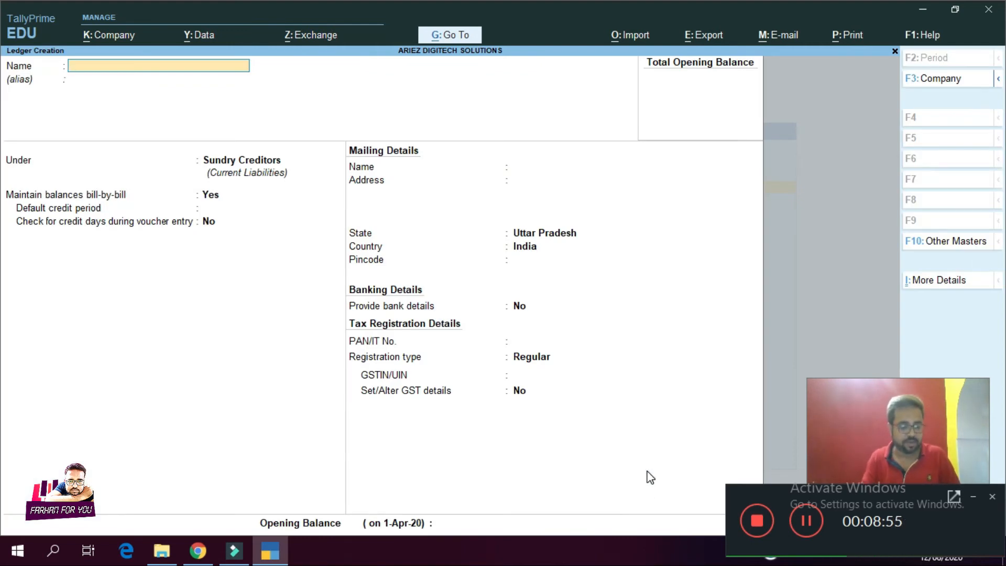
{"action": "type", "text": "AXIS BACK"}
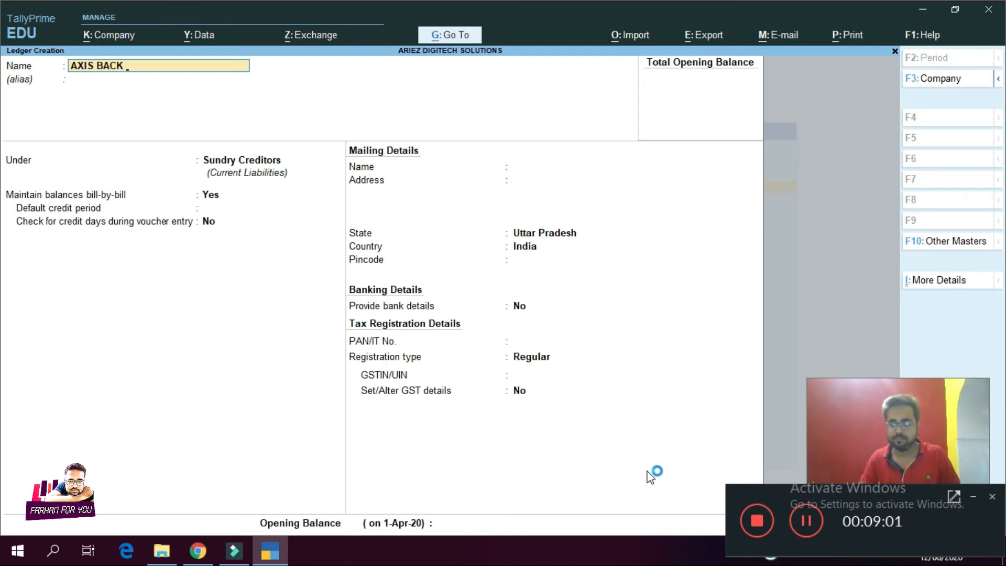
{"action": "type", "text": " 533"}
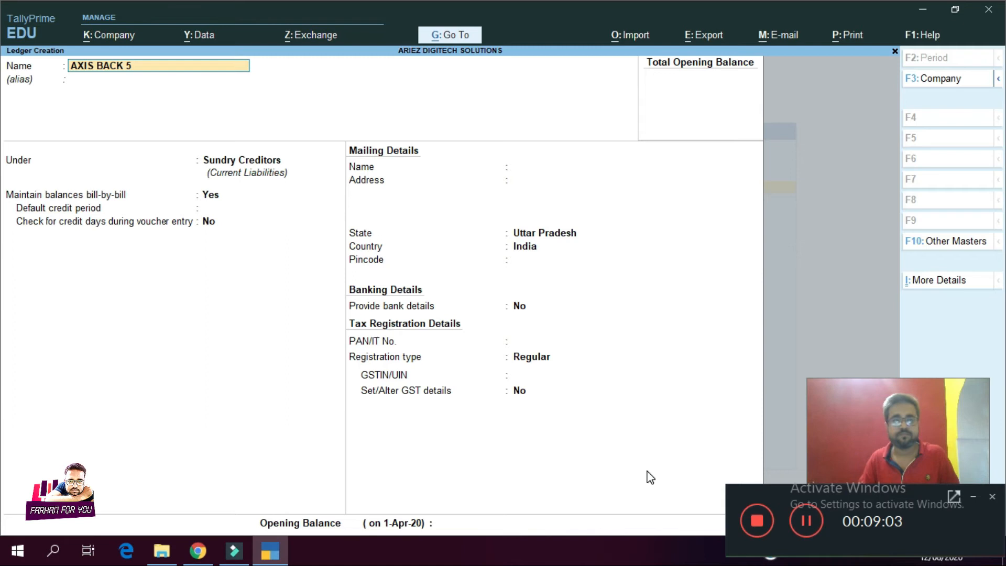
{"action": "key", "text": "Return"}
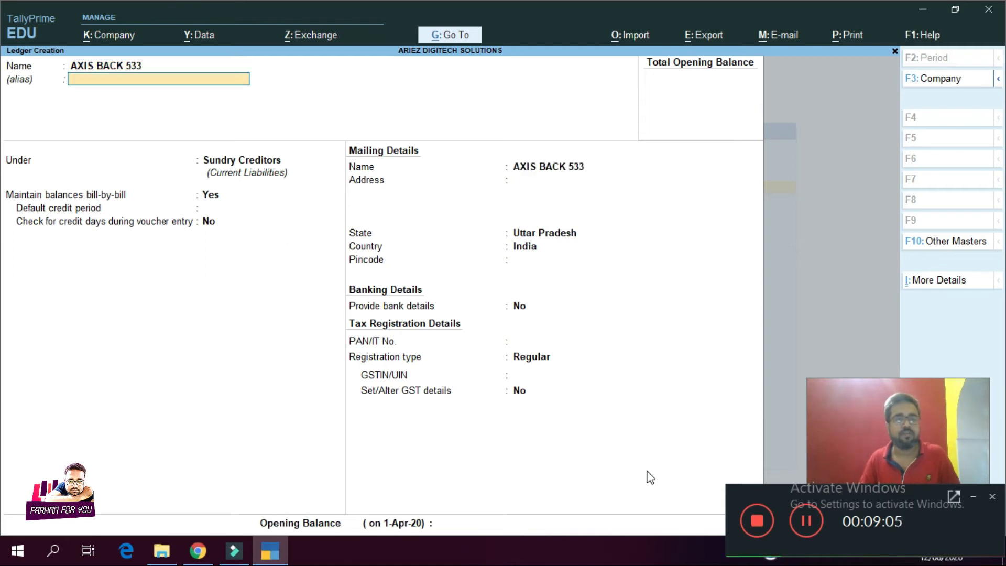
Correct the new ledger's name to AXIS BANK 533.
{"action": "key", "text": "Return"}
{"action": "key", "text": "BackSpace"}
{"action": "key", "text": "BackSpace"}
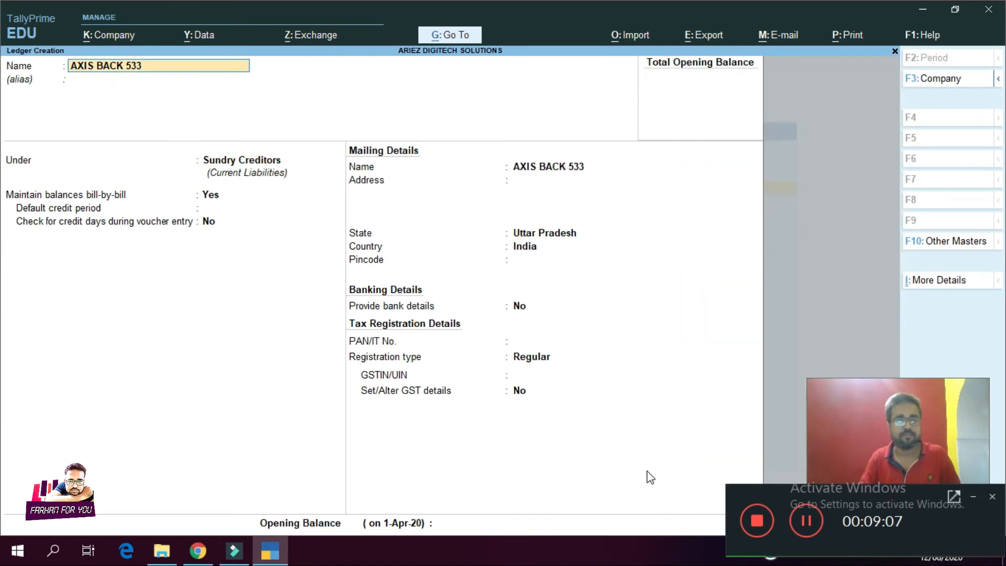
{"action": "key", "text": "BackSpace"}
{"action": "key", "text": "BackSpace"}
{"action": "key", "text": "BackSpace"}
{"action": "key", "text": "BackSpace"}
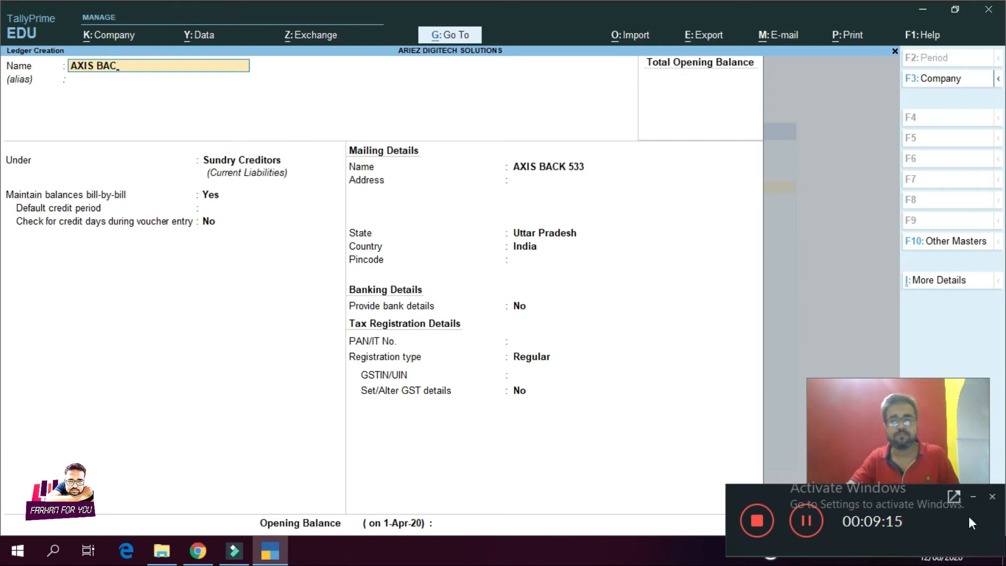
{"action": "left_click", "coordinate": [973, 496]}
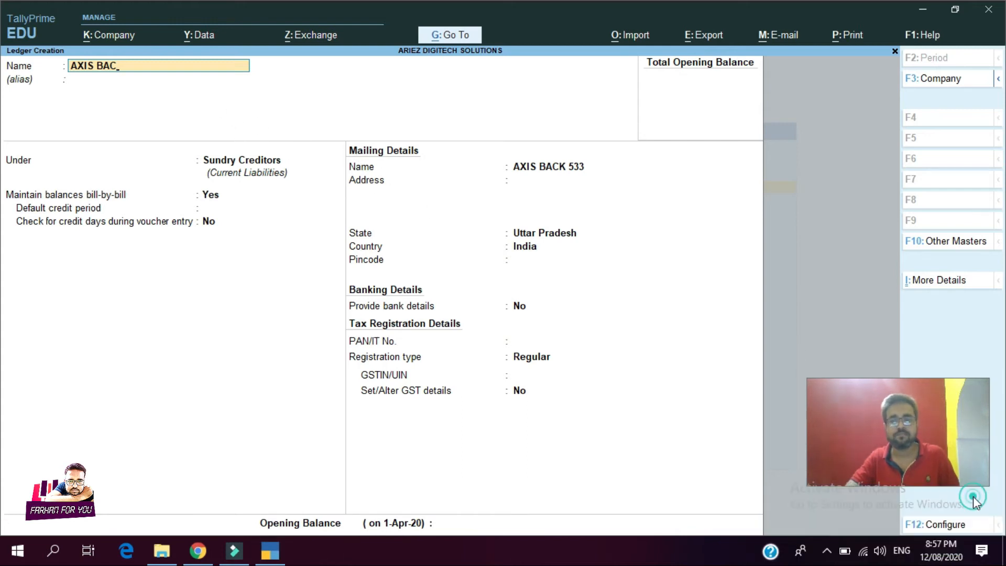
{"action": "left_click", "coordinate": [151, 64]}
{"action": "key", "text": "BackSpace"}
{"action": "type", "text": "NK"}
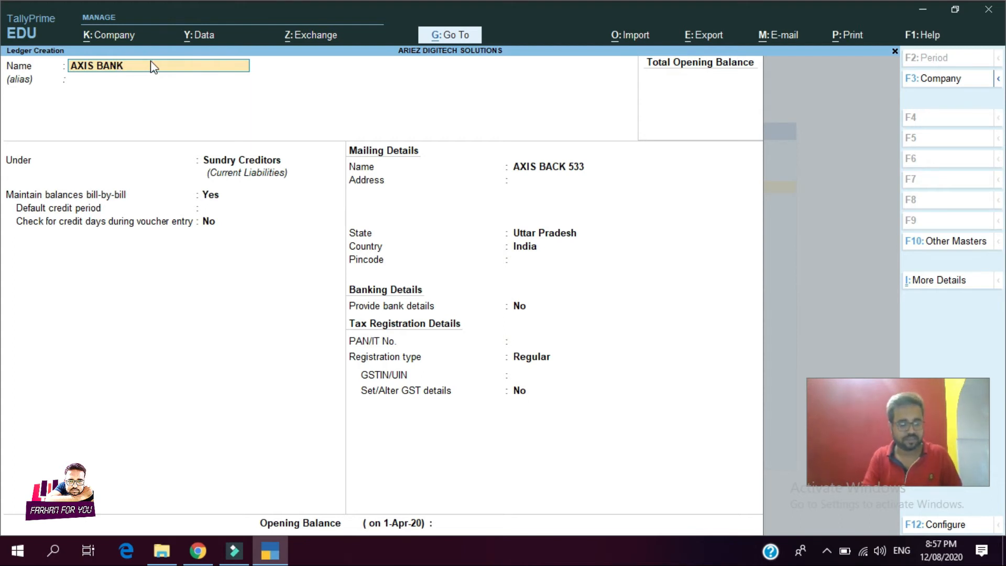
{"action": "type", "text": " 533"}
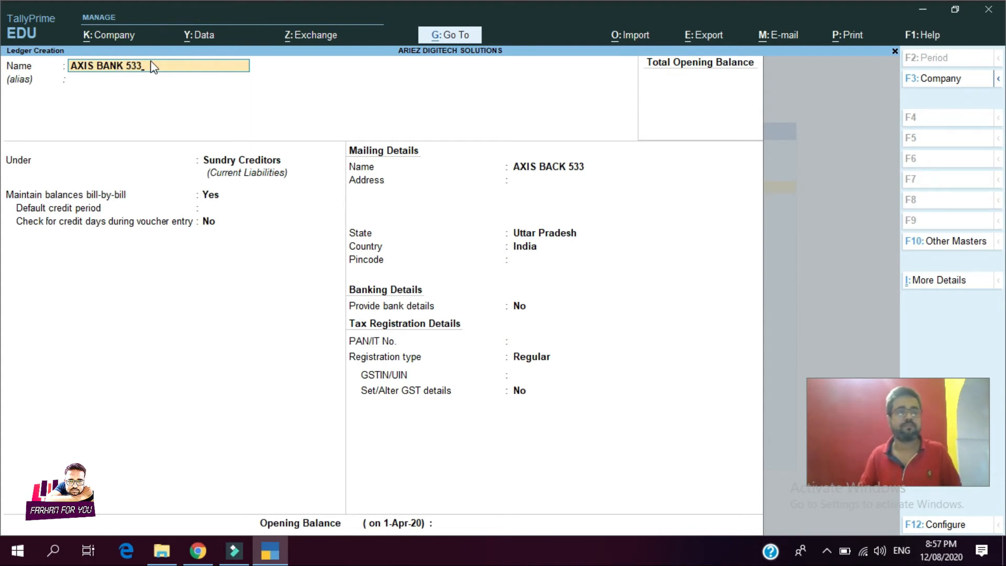
Leave the alias blank and place the AXIS BANK 533 ledger under the Bank Accounts group.
{"action": "key", "text": "Return"}
{"action": "type", "text": "BAN"}
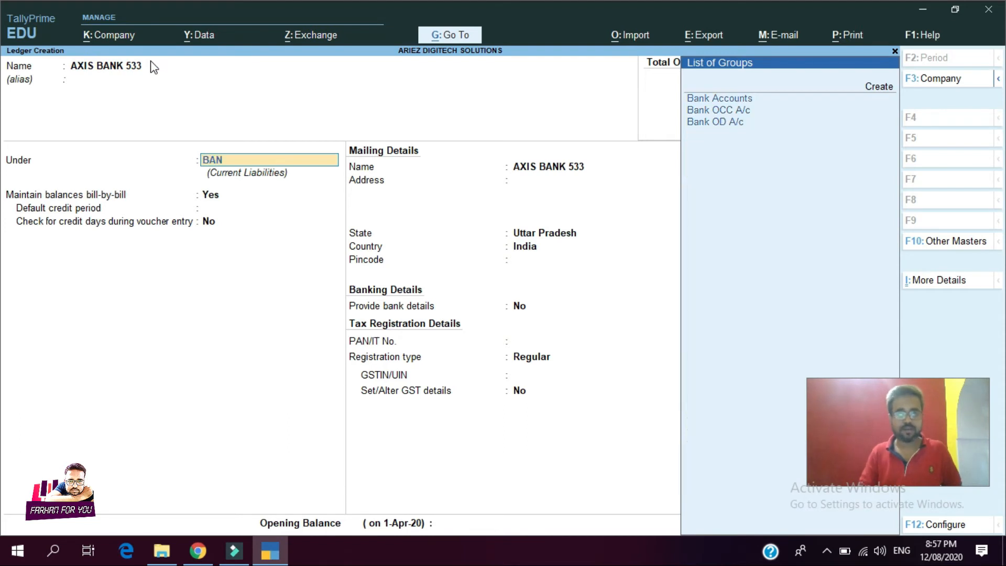
{"action": "key", "text": "Up"}
{"action": "key", "text": "Up"}
{"action": "key", "text": "Up"}
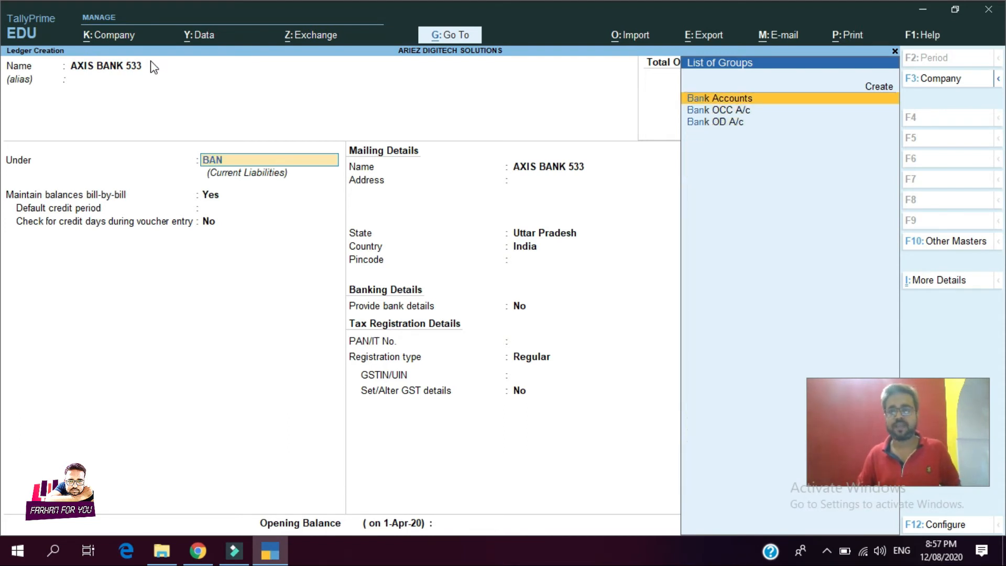
{"action": "key", "text": "Return"}
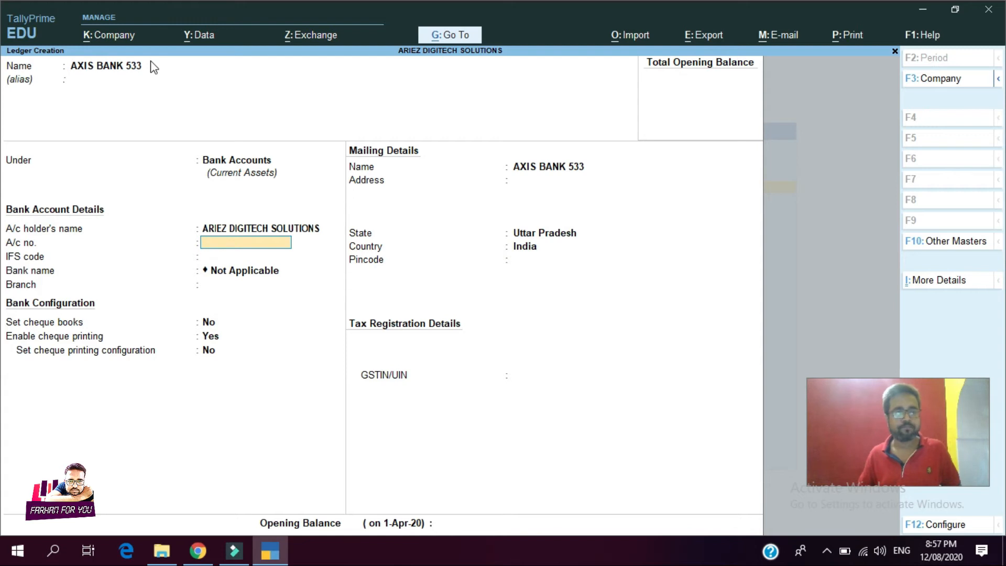
Keep the default bank, mailing and tax details, save the AXIS BANK 533 ledger and return to the Gateway of Tally.
{"action": "key", "text": "Return"}
{"action": "key", "text": "Return"}
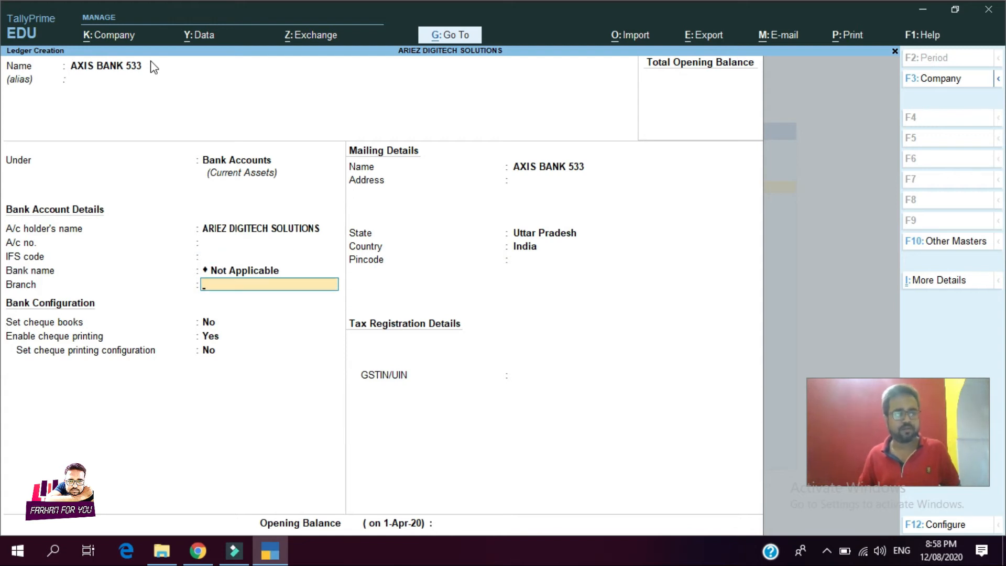
{"action": "key", "text": "Return"}
{"action": "key", "text": "Return"}
{"action": "key", "text": "Return"}
{"action": "key", "text": "Return"}
{"action": "key", "text": "Return"}
{"action": "key", "text": "Return"}
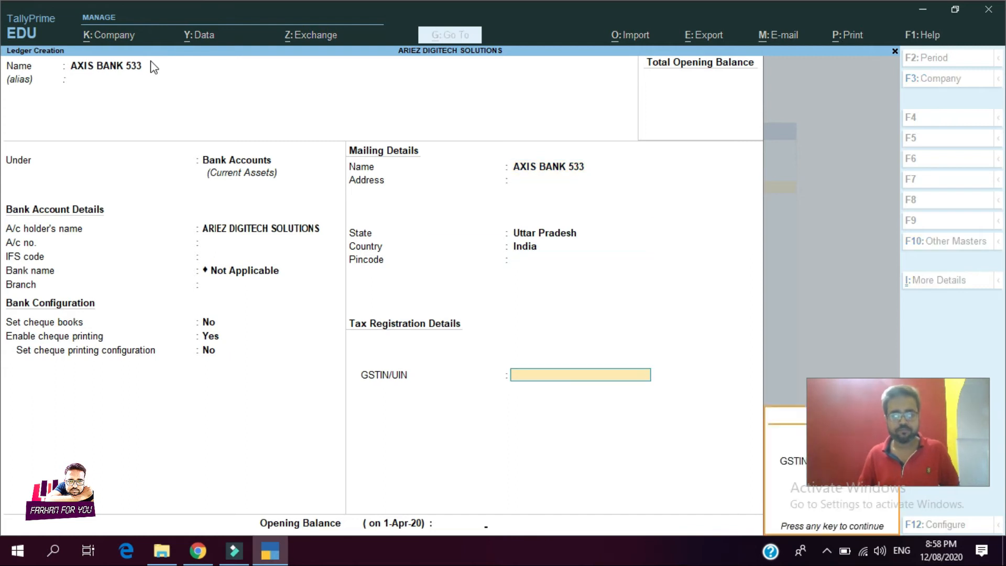
{"action": "key", "text": "Return"}
{"action": "key", "text": "Return"}
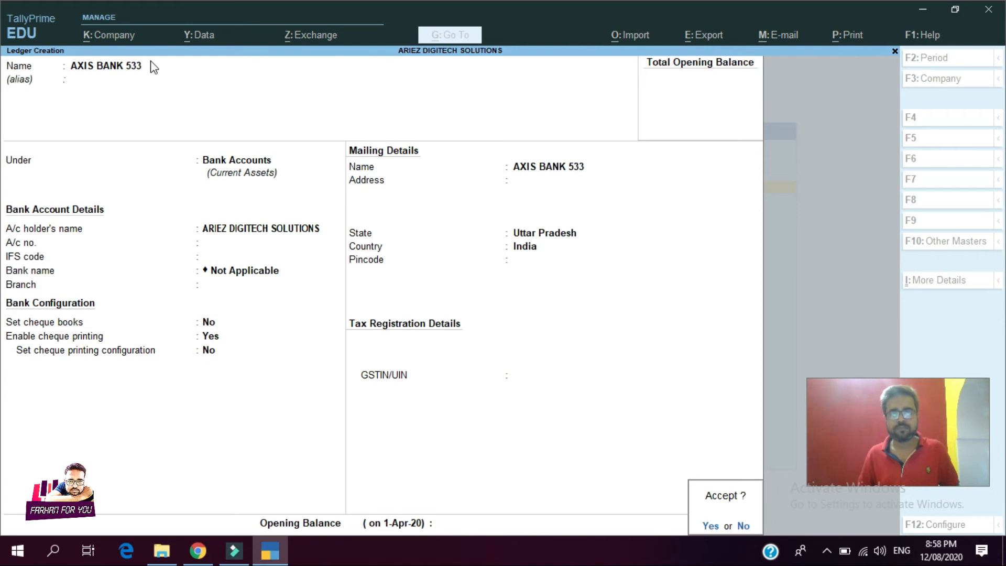
{"action": "key", "text": "Return"}
{"action": "key", "text": "Escape"}
{"action": "key", "text": "Escape"}
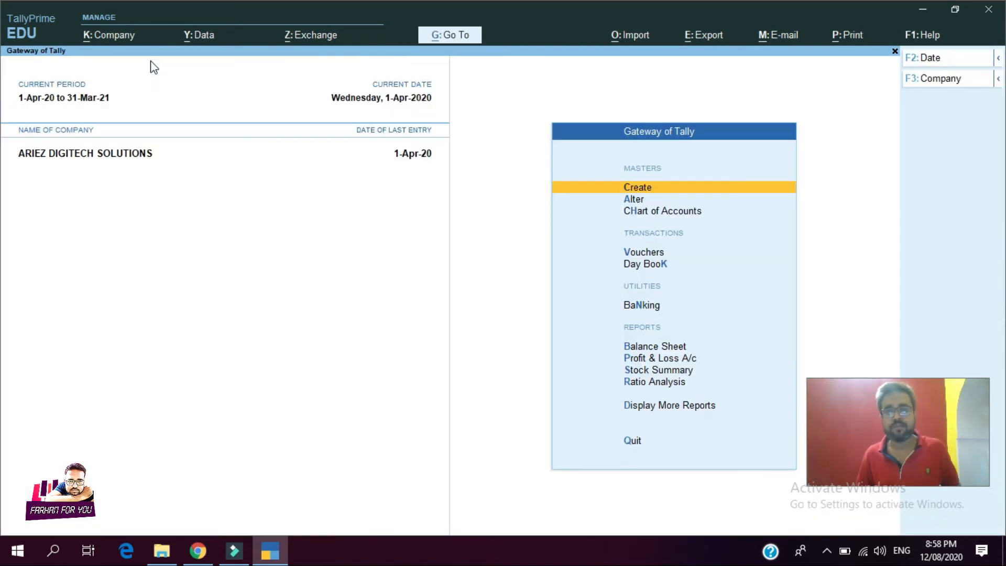
{"action": "key", "text": "Escape"}
{"action": "key", "text": "Escape"}
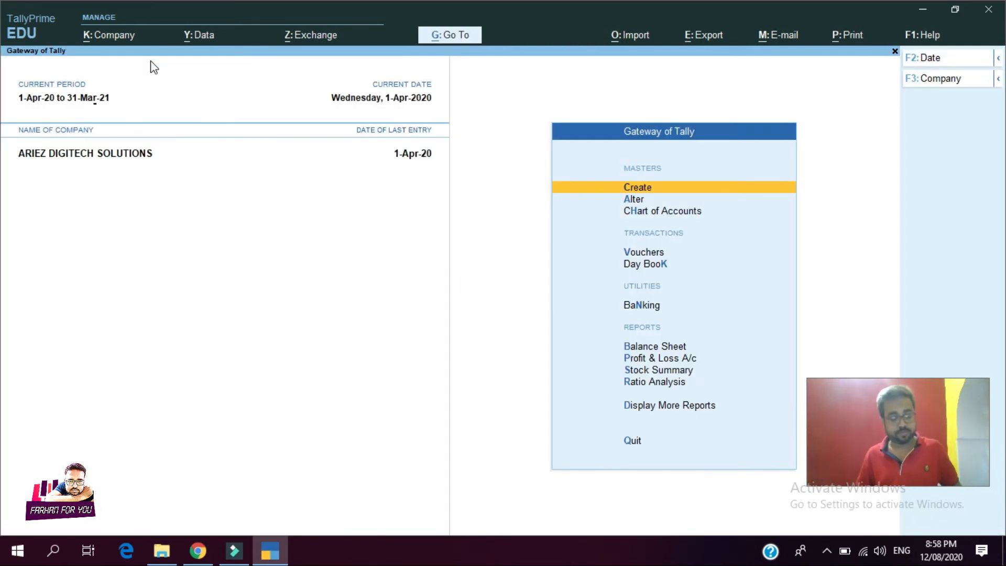
Start a payment voucher with AXIS BANK 533 as the paying account.
{"action": "key", "text": "v"}
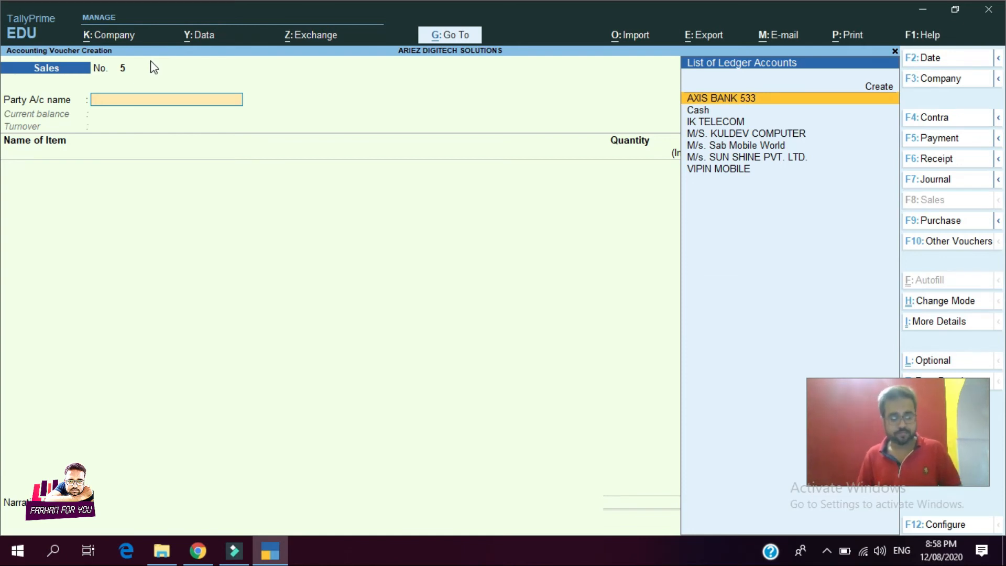
{"action": "key", "text": "F5"}
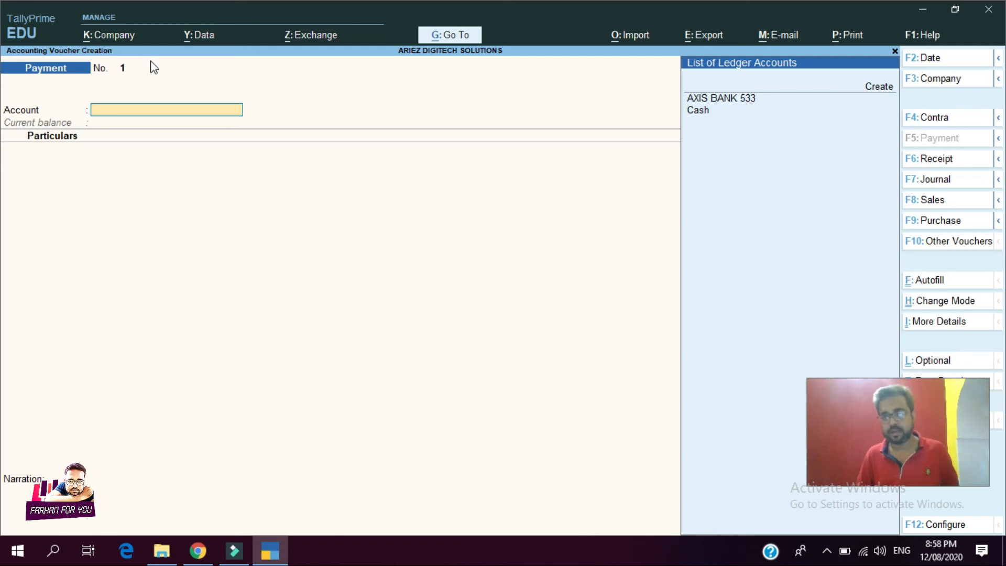
{"action": "key", "text": "Down"}
{"action": "key", "text": "Down"}
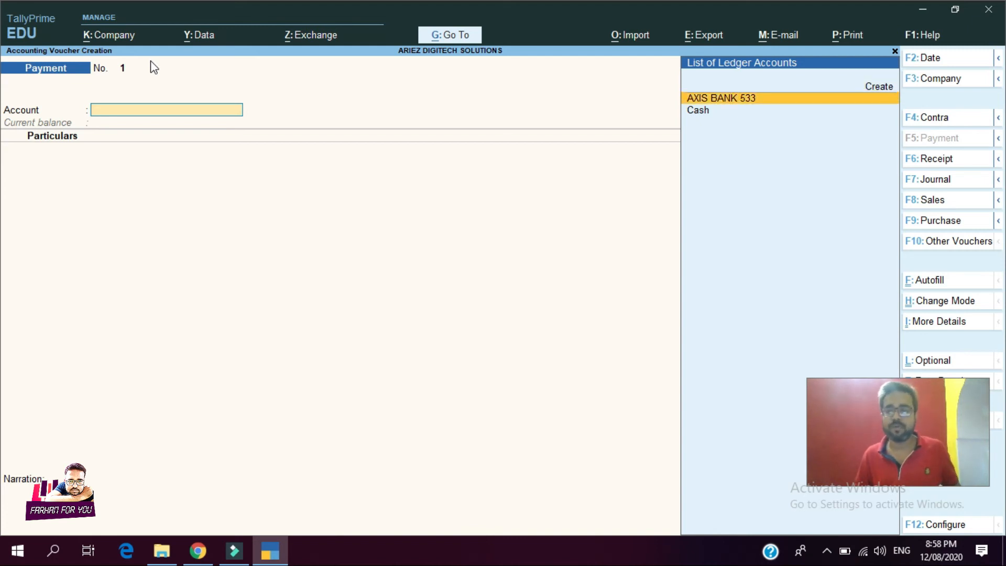
{"action": "key", "text": "Return"}
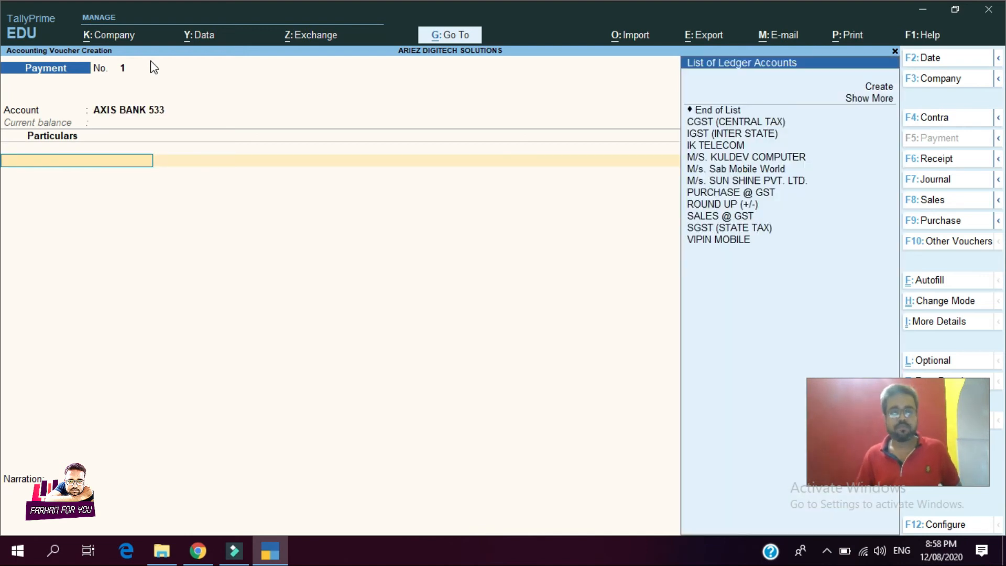
Add M/S. KULDEV COMPUTER as the payee with an amount of 2,50,000.
{"action": "key", "text": "Down"}
{"action": "key", "text": "Down"}
{"action": "key", "text": "Down"}
{"action": "key", "text": "Down"}
{"action": "key", "text": "Down"}
{"action": "key", "text": "Down"}
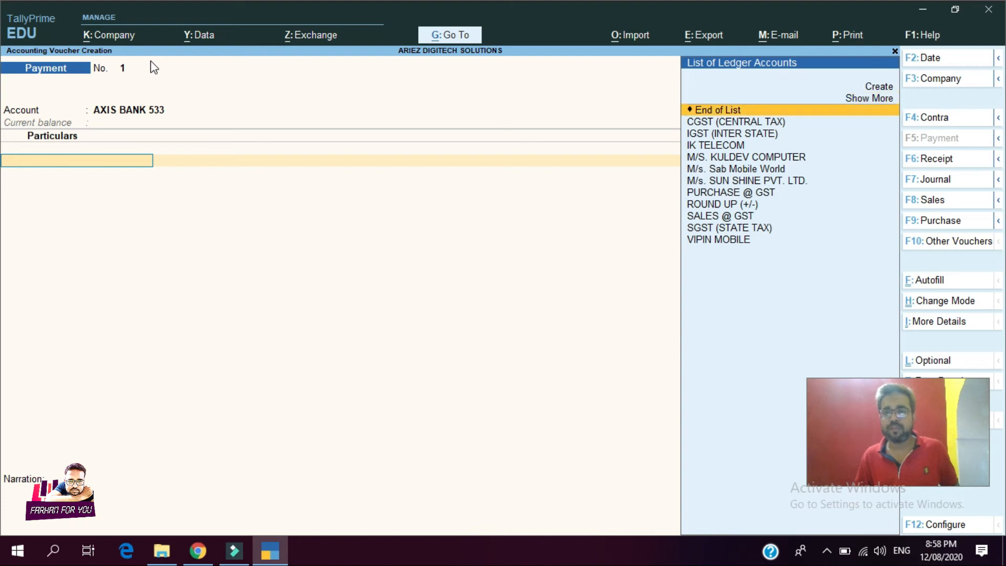
{"action": "key", "text": "Down"}
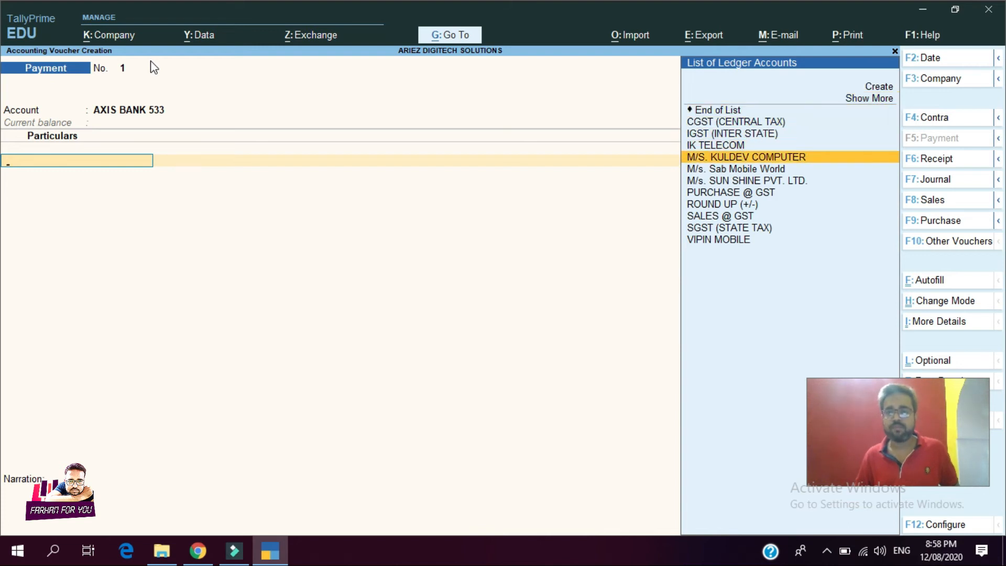
{"action": "key", "text": "Return"}
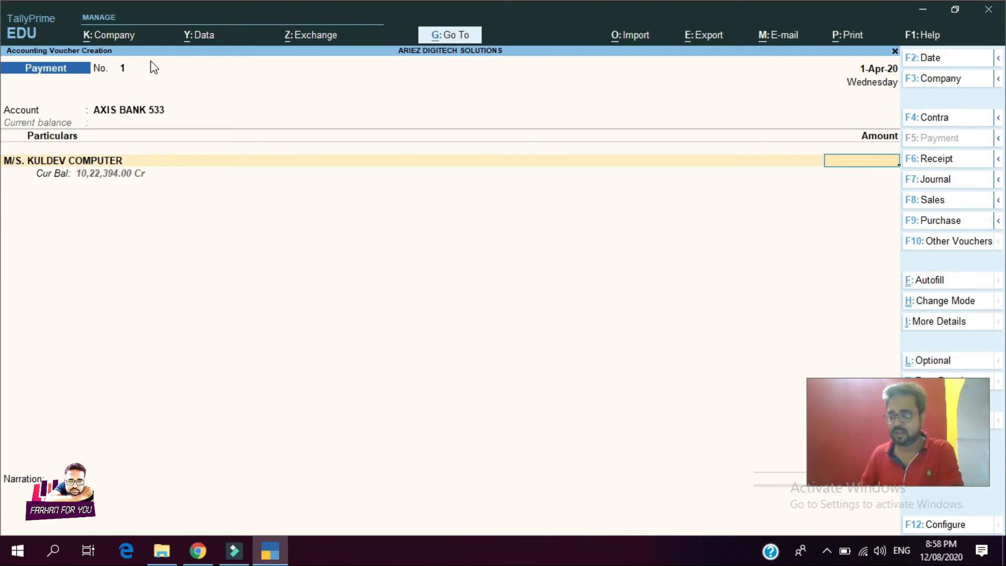
{"action": "type", "text": "2,50,000"}
{"action": "key", "text": "Return"}
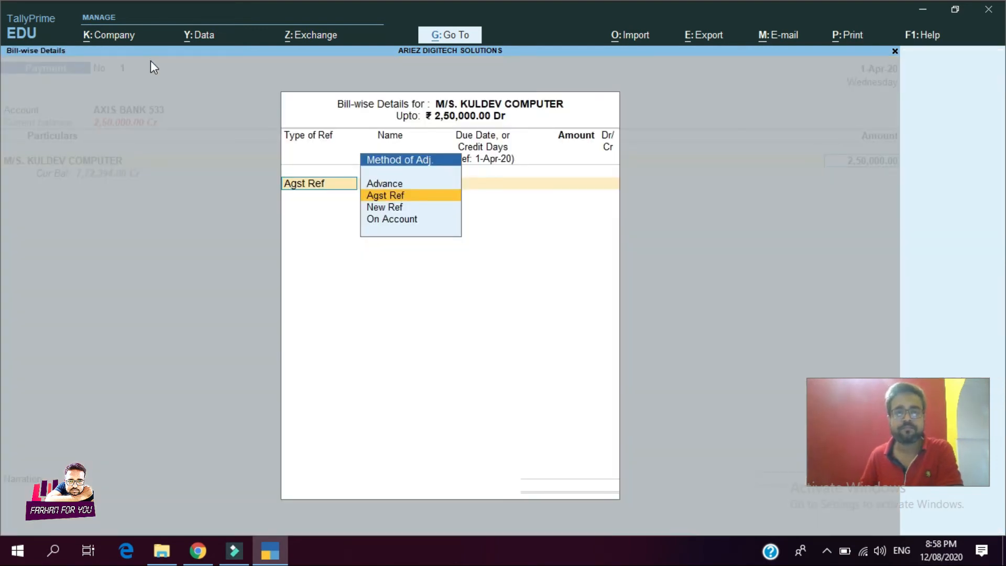
Allocate 2,11,073.00 Dr of the payment against the pending bill GST-5 as an Agst Ref.
{"action": "key", "text": "Return"}
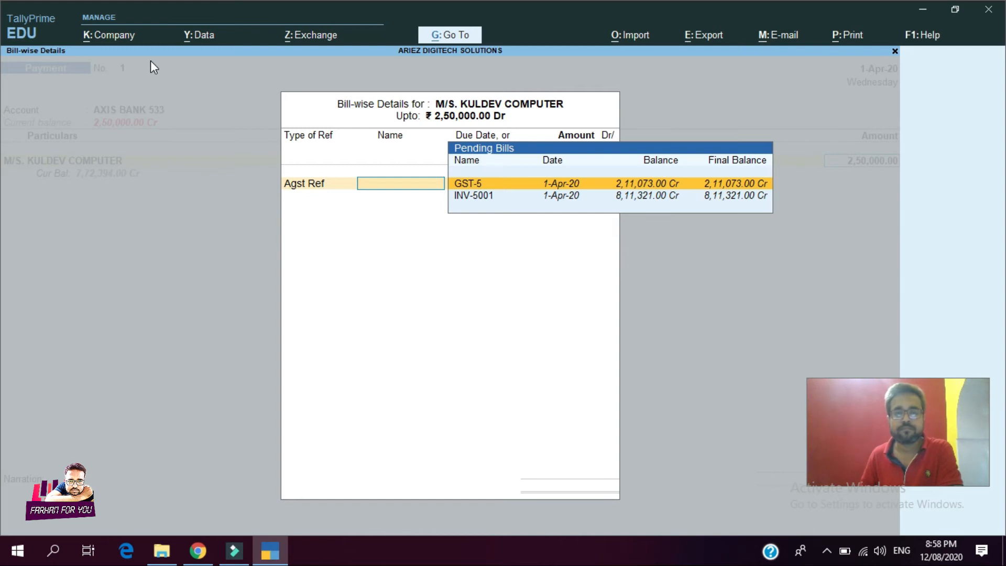
{"action": "key", "text": "Return"}
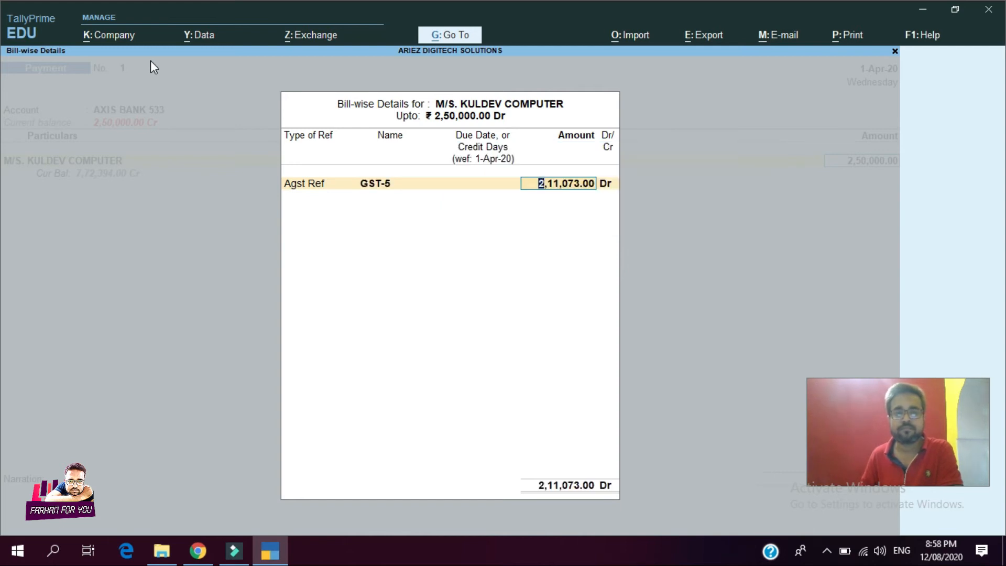
{"action": "key", "text": "Return"}
{"action": "key", "text": "Return"}
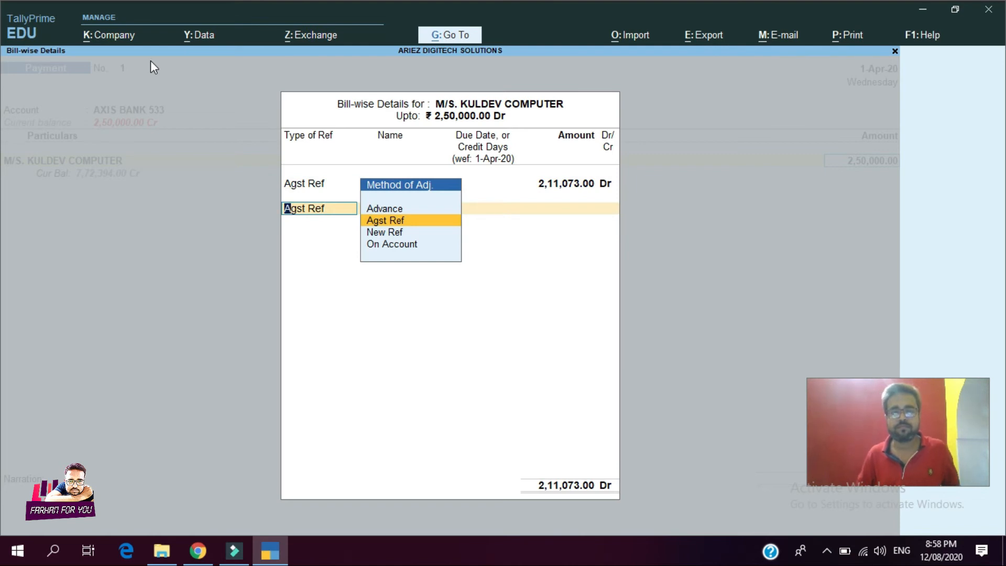
Set the method of adjustment to Agst Ref for the second bill-wise row of M/S. KULDEV COMPUTER.
{"action": "key", "text": "Up"}
{"action": "key", "text": "Down"}
{"action": "key", "text": "Down"}
{"action": "key", "text": "Down"}
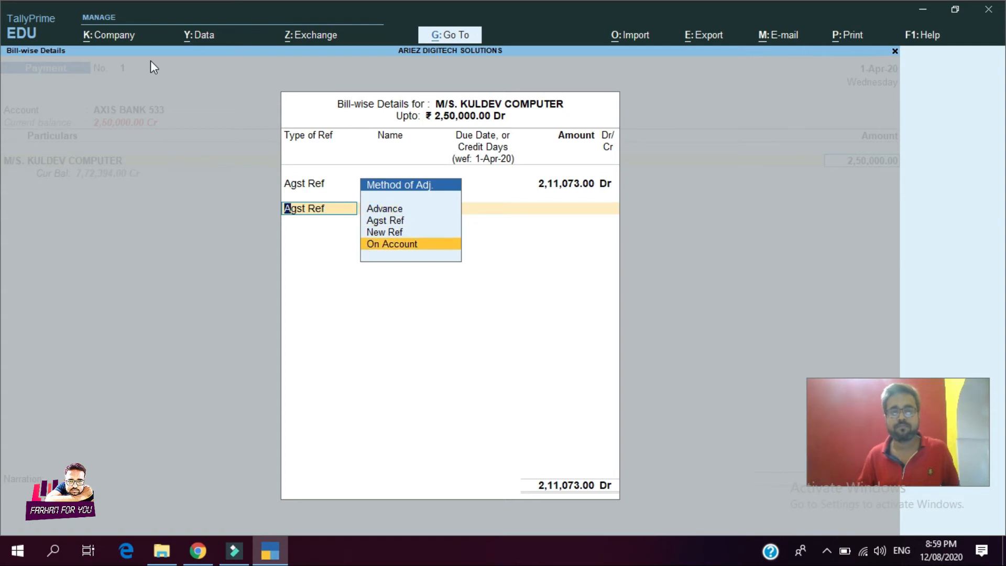
{"action": "key", "text": "Up"}
{"action": "key", "text": "Up"}
{"action": "key", "text": "Return"}
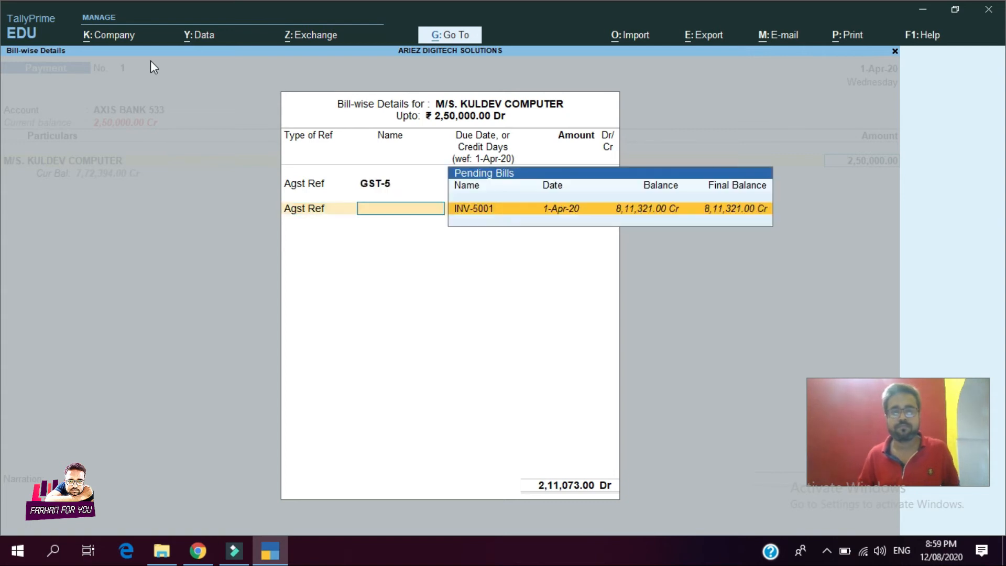
Quit the bill-wise details without picking a second pending bill and save the payment voucher.
{"action": "key", "text": "Escape"}
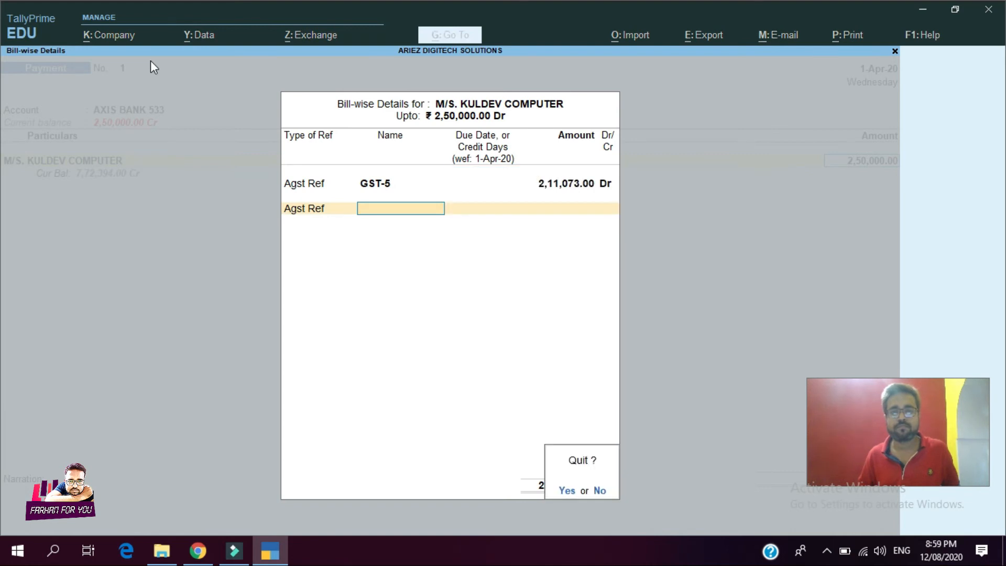
{"action": "key", "text": "y"}
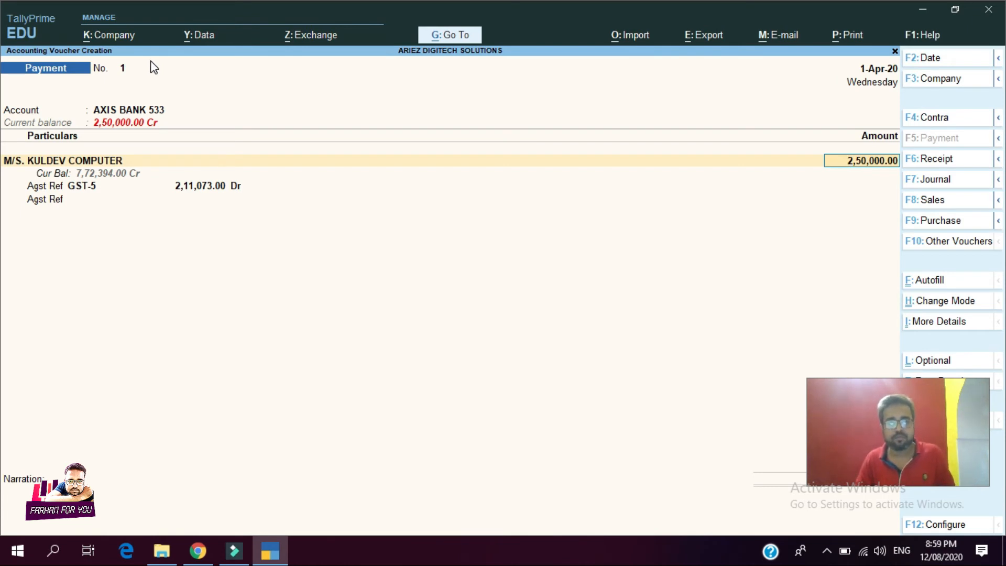
{"action": "key", "text": "ctrl"}
{"action": "key", "text": "ctrl+a"}
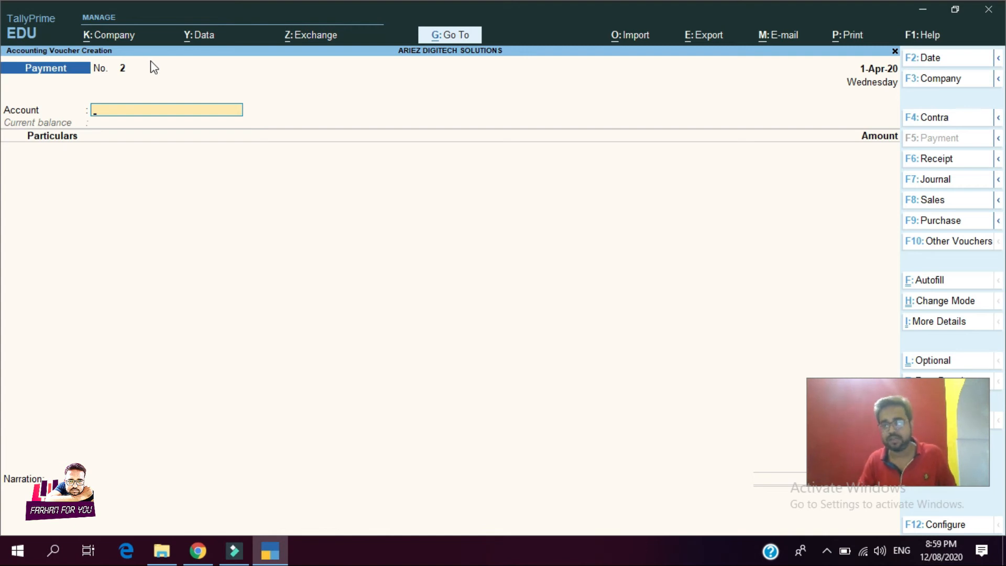
Enter a payment of 3,50,000 from AXIS BANK 533 to M/s. Sab Mobile World.
{"action": "key", "text": "Down"}
{"action": "key", "text": "Return"}
{"action": "key", "text": "Down"}
{"action": "key", "text": "Down"}
{"action": "key", "text": "Down"}
{"action": "key", "text": "Down"}
{"action": "key", "text": "Down"}
{"action": "key", "text": "Down"}
{"action": "key", "text": "Down"}
{"action": "key", "text": "Down"}
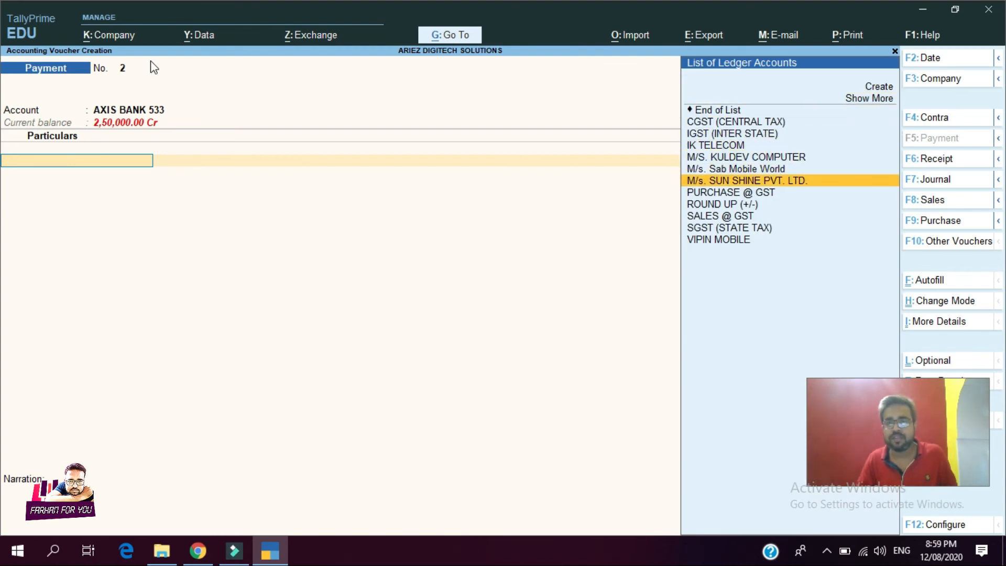
{"action": "key", "text": "Down"}
{"action": "key", "text": "Up"}
{"action": "key", "text": "Up"}
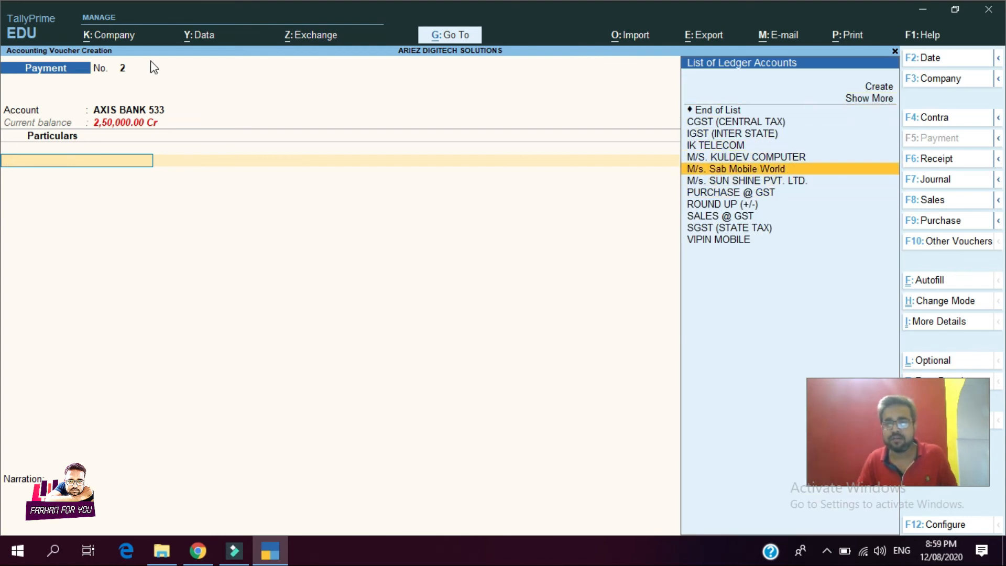
{"action": "key", "text": "Return"}
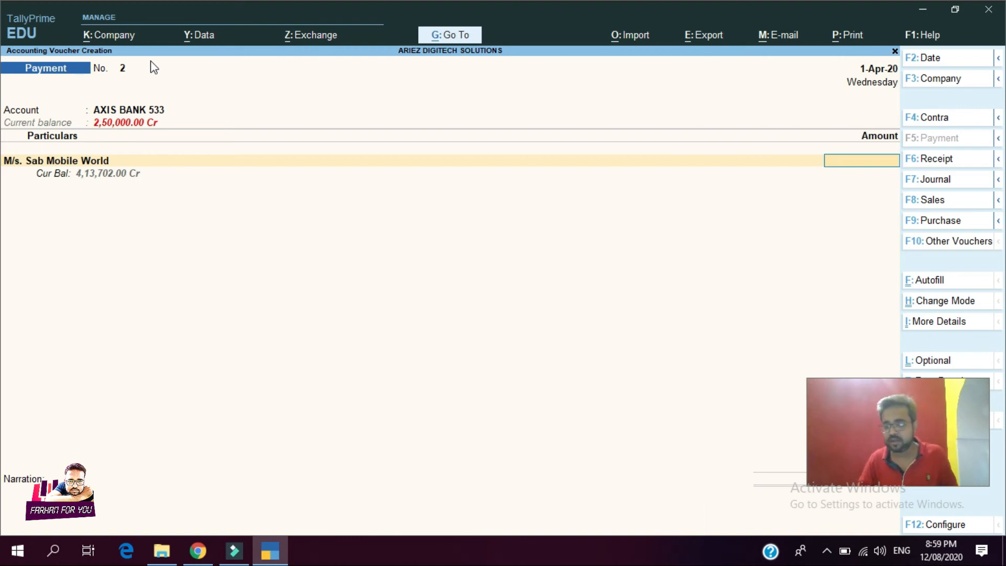
{"action": "type", "text": "350000"}
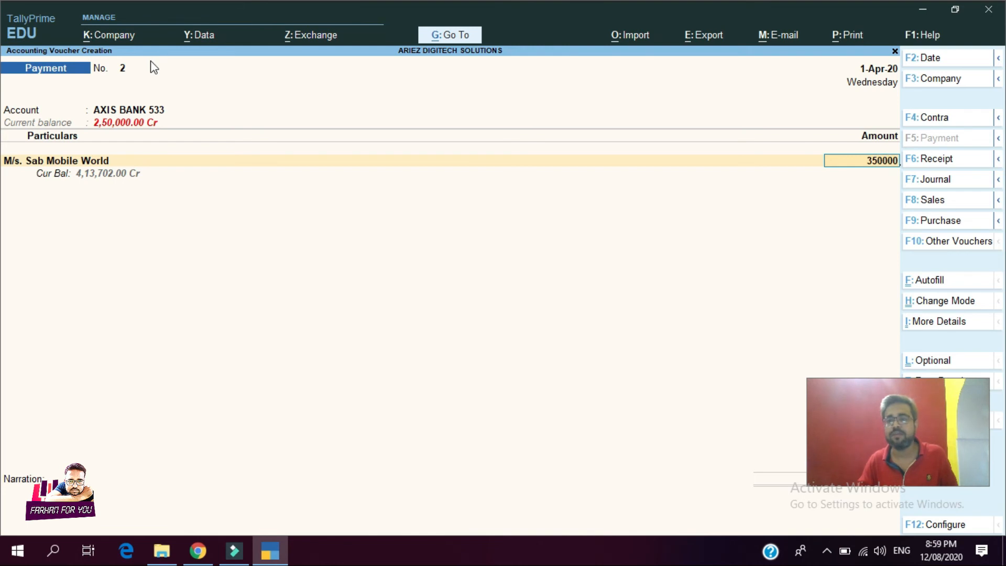
{"action": "key", "text": "Return"}
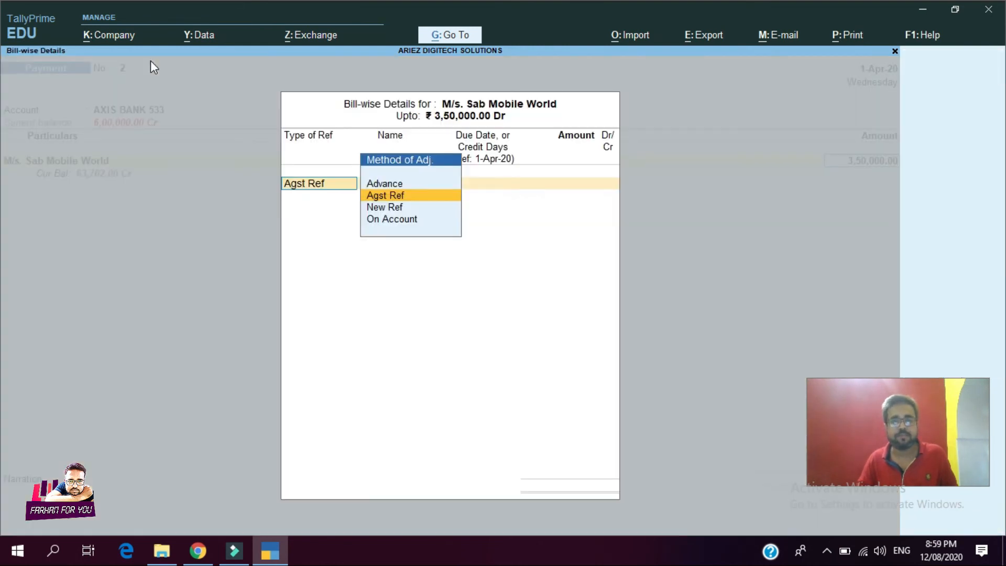
{"action": "key", "text": "BackSpace"}
{"action": "key", "text": "Escape"}
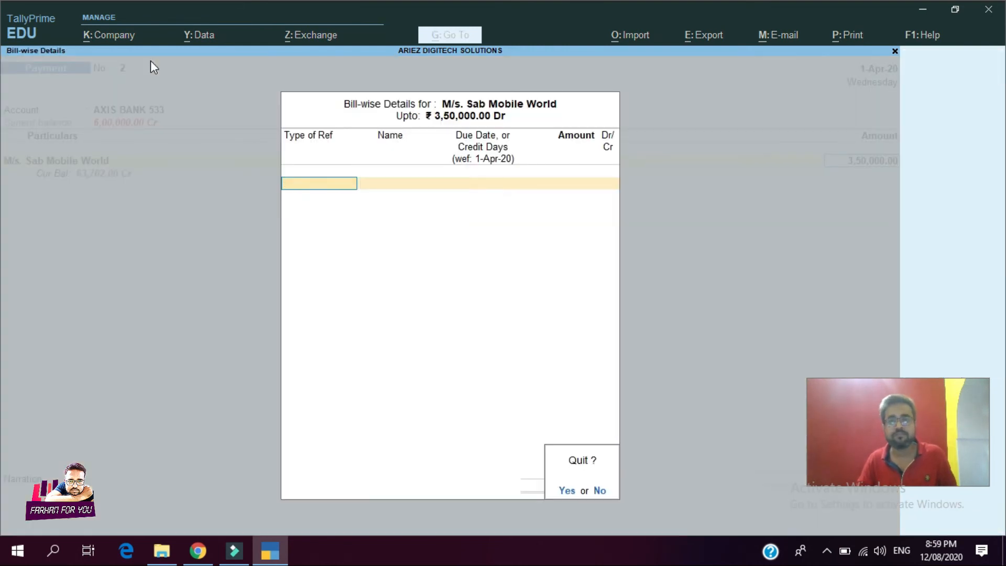
{"action": "key", "text": "y"}
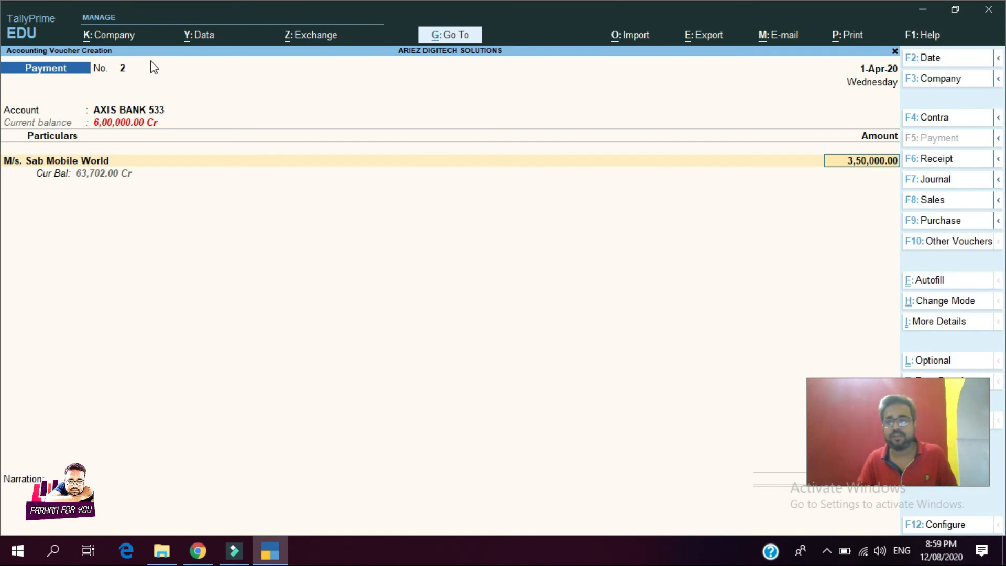
Allocate the 3,50,000.00 Dr against the pending bill INV-101 as an Agst Ref and save the payment voucher.
{"action": "key", "text": "Return"}
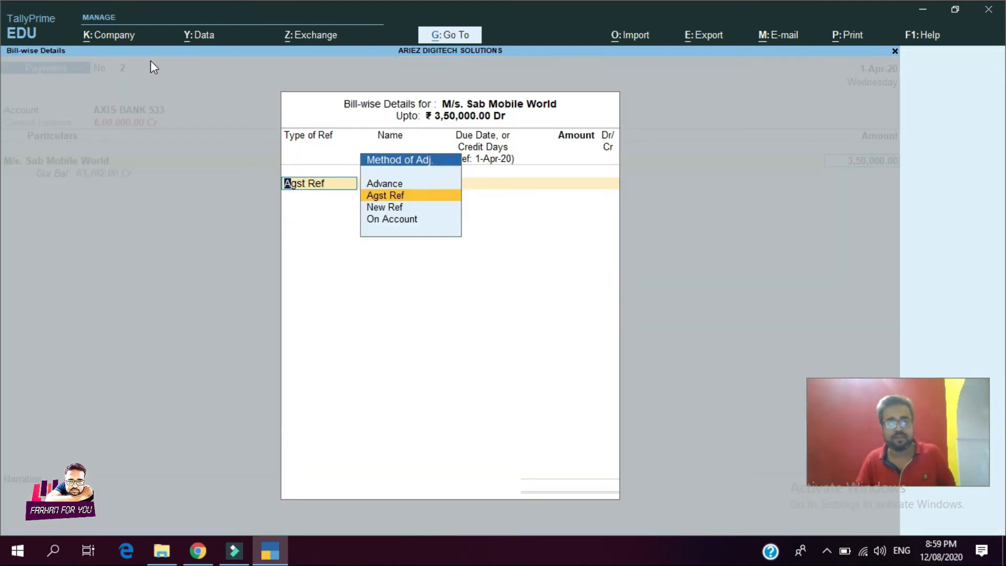
{"action": "key", "text": "Return"}
{"action": "key", "text": "Return"}
{"action": "key", "text": "Return"}
{"action": "key", "text": "Return"}
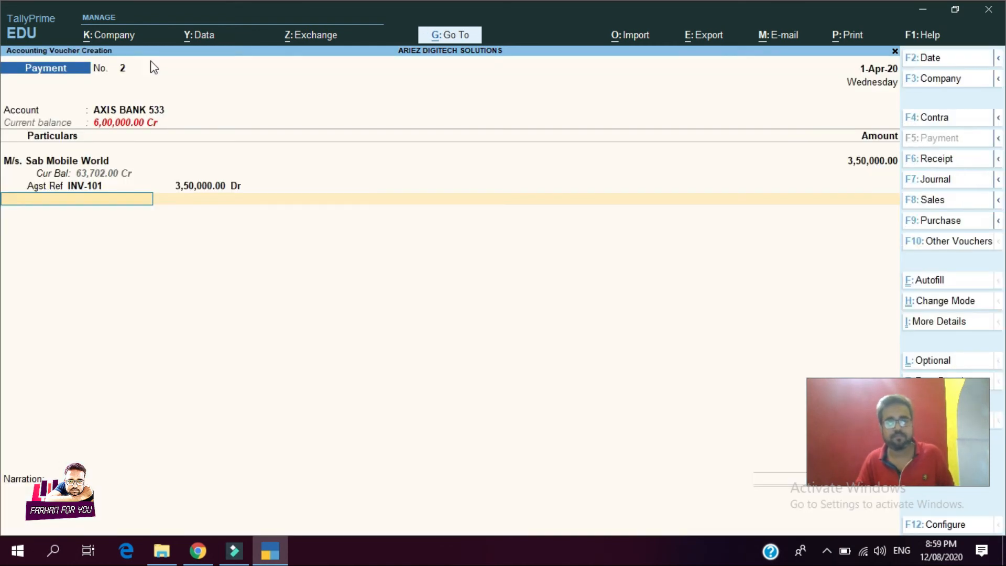
{"action": "key", "text": "ctrl+a"}
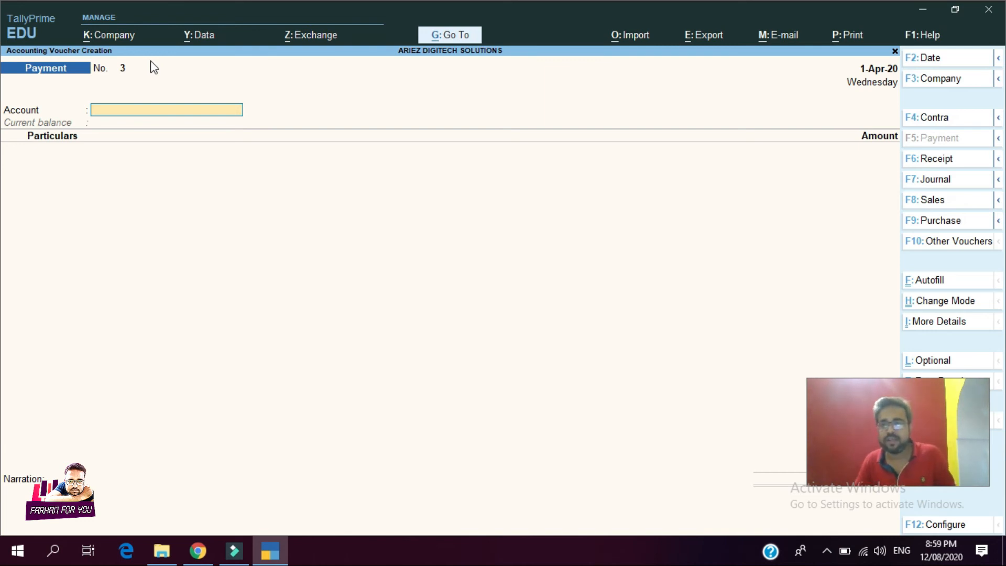
Switch to a receipt voucher with AXIS BANK 533 as the receiving account.
{"action": "key", "text": "F6"}
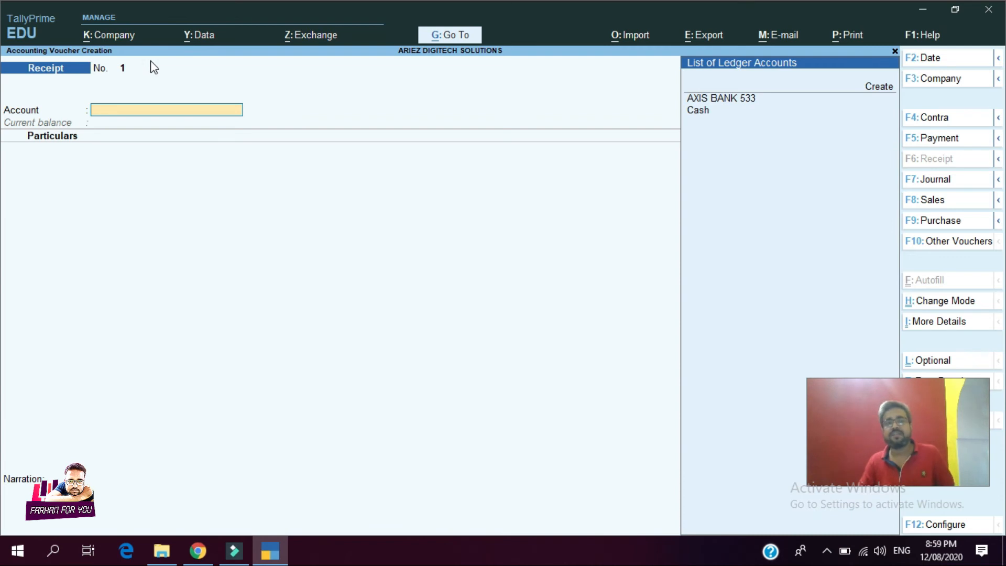
{"action": "key", "text": "Down"}
{"action": "key", "text": "Down"}
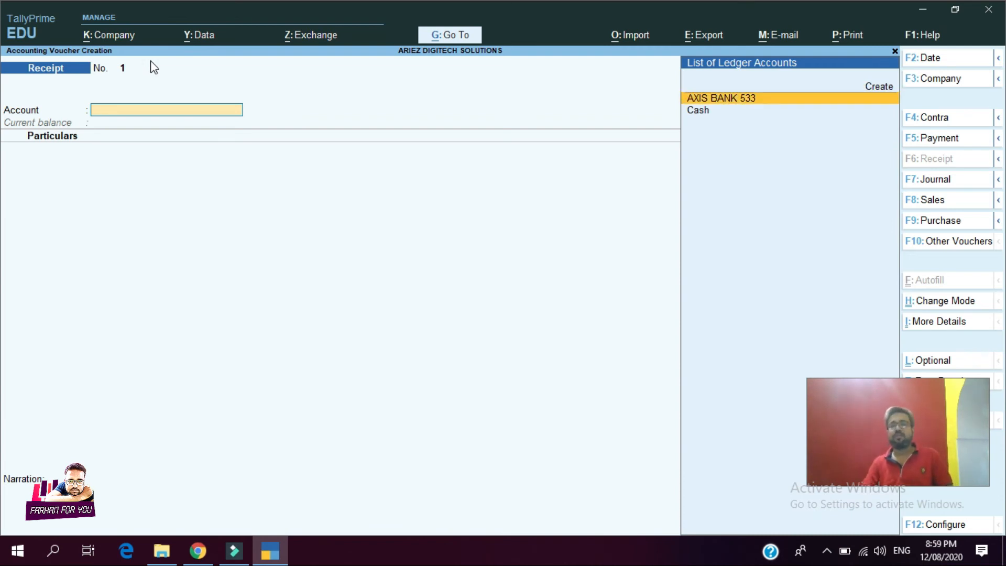
{"action": "key", "text": "Up"}
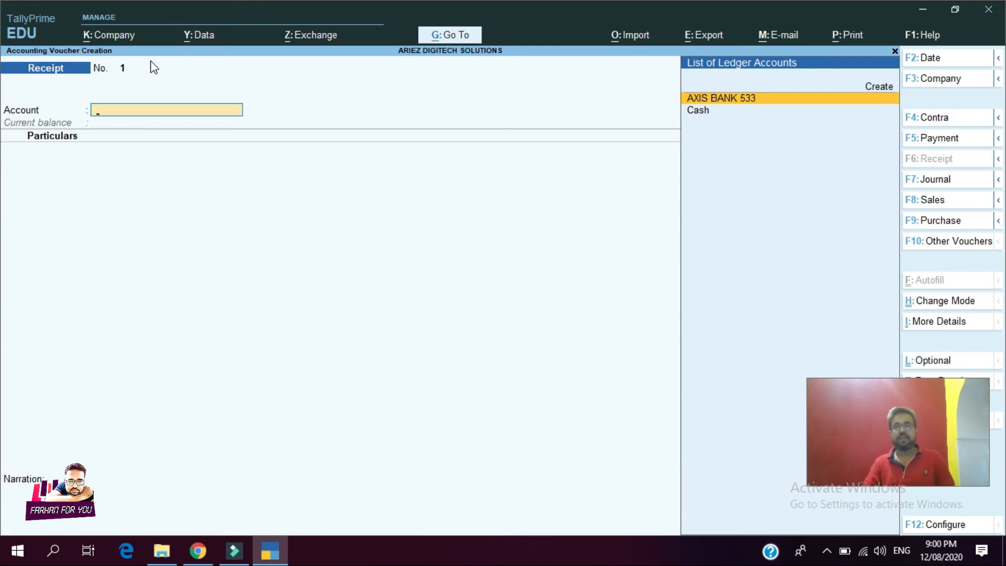
{"action": "key", "text": "Return"}
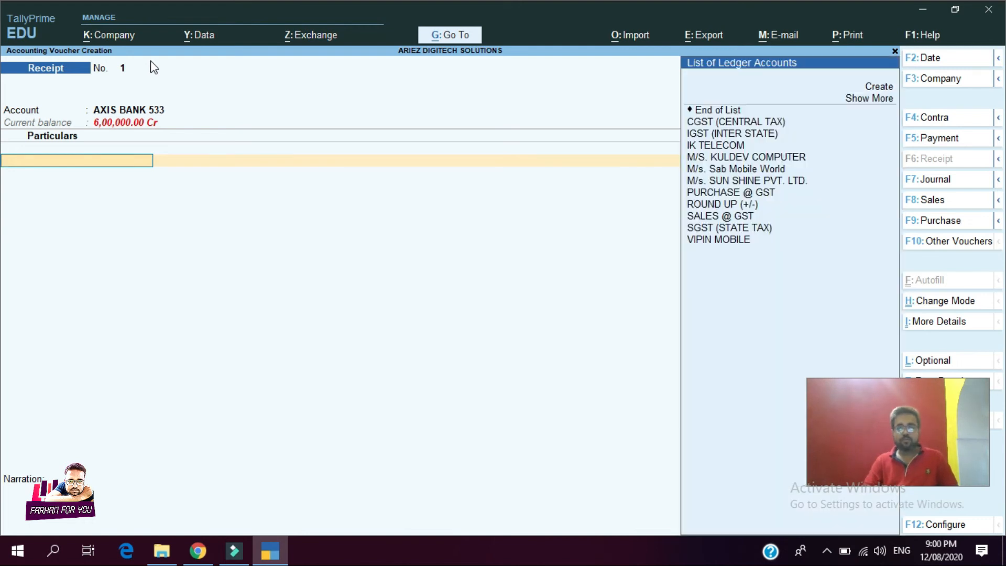
Add VIPIN MOBILE to the receipt voucher's particulars with an amount of 1,60,000.
{"action": "key", "text": "Down"}
{"action": "key", "text": "Down"}
{"action": "key", "text": "Down"}
{"action": "key", "text": "Down"}
{"action": "key", "text": "Down"}
{"action": "key", "text": "Down"}
{"action": "key", "text": "Down"}
{"action": "key", "text": "Down"}
{"action": "key", "text": "Down"}
{"action": "key", "text": "Down"}
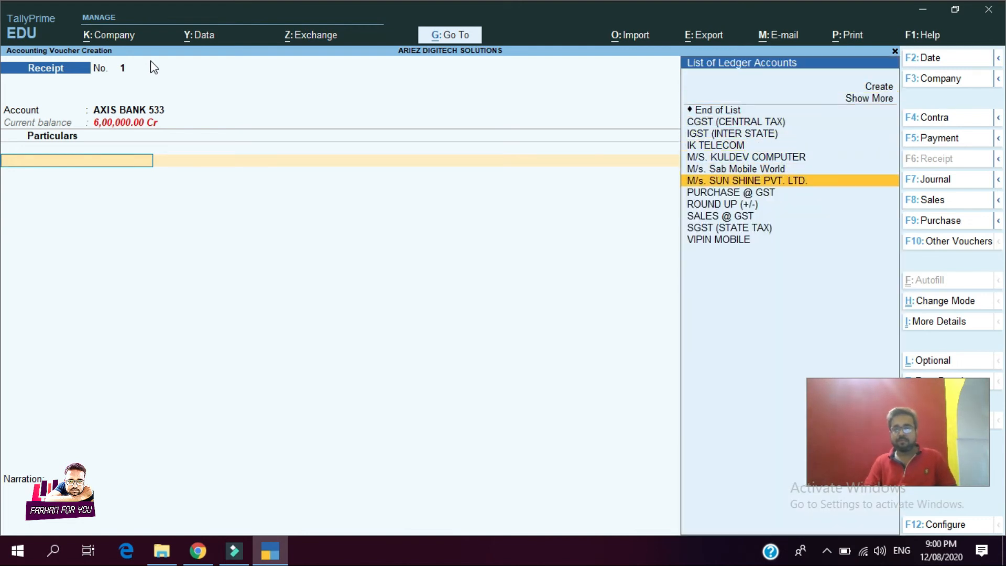
{"action": "key", "text": "Down"}
{"action": "key", "text": "Return"}
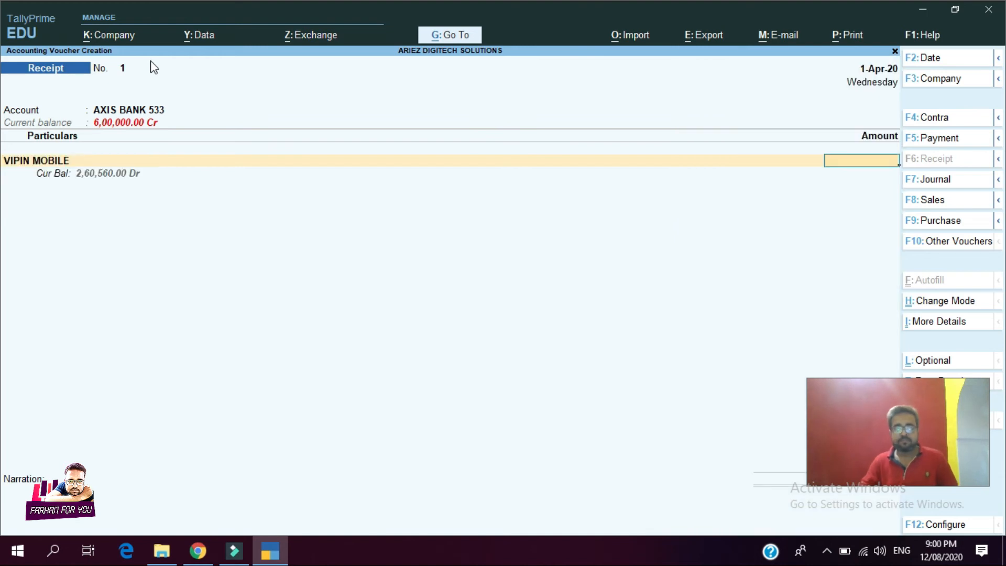
{"action": "type", "text": "1,60,000"}
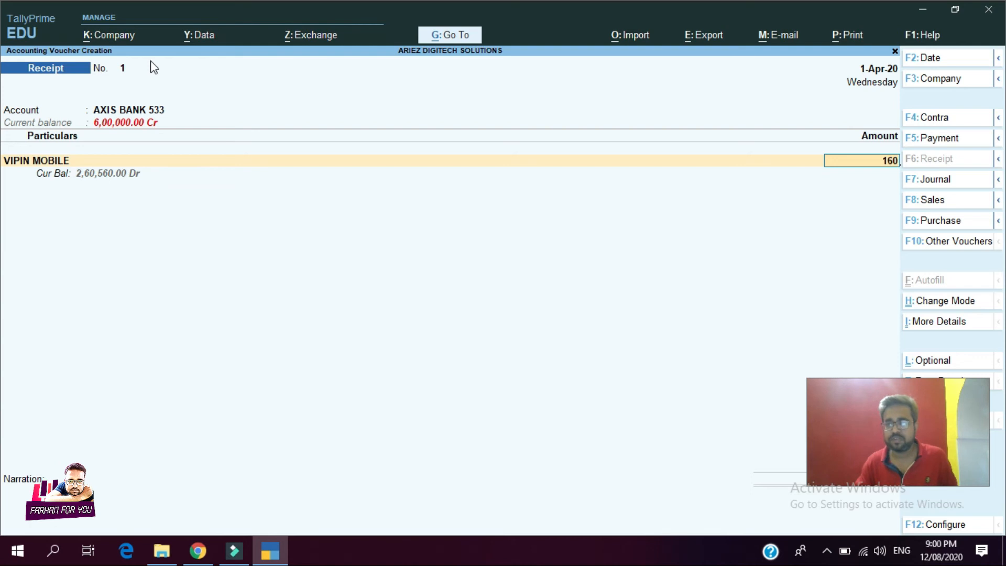
{"action": "key", "text": "Return"}
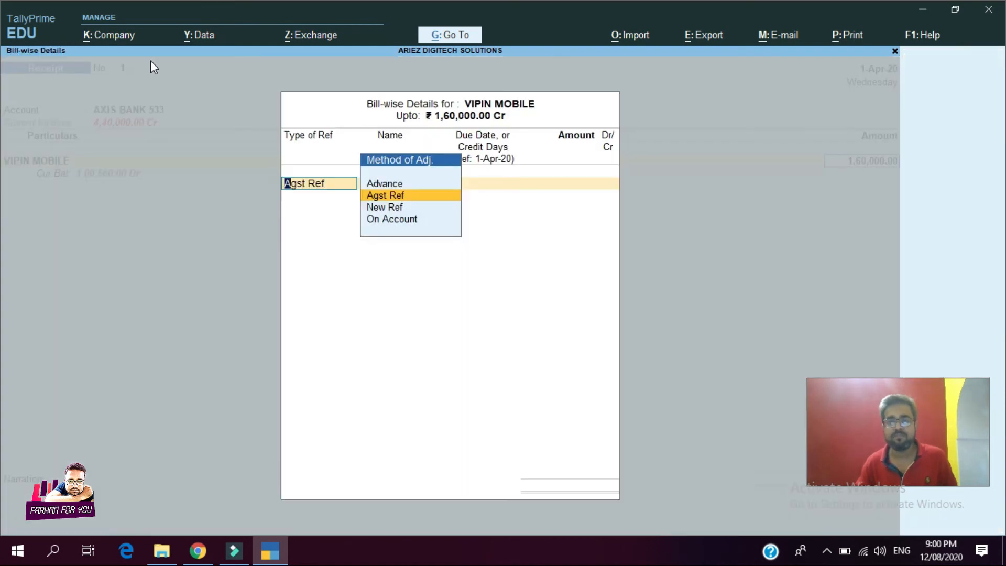
Allocate 1,56,850.00 Cr against bill 2 and 3,150.00 Cr against bill 4 as Agst Ref, and save the receipt.
{"action": "key", "text": "Return"}
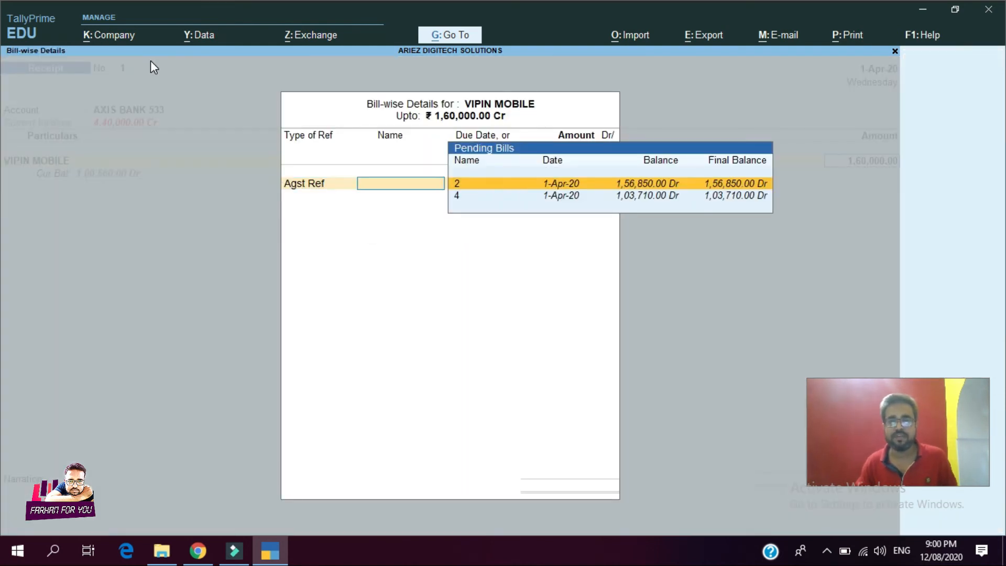
{"action": "key", "text": "Return"}
{"action": "key", "text": "ctrl+a"}
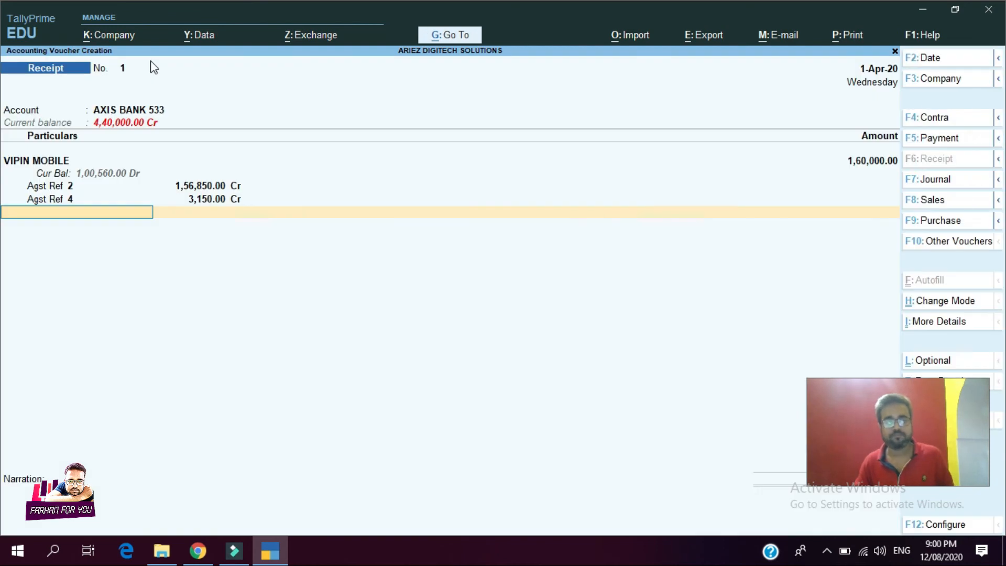
{"action": "key", "text": "ctrl"}
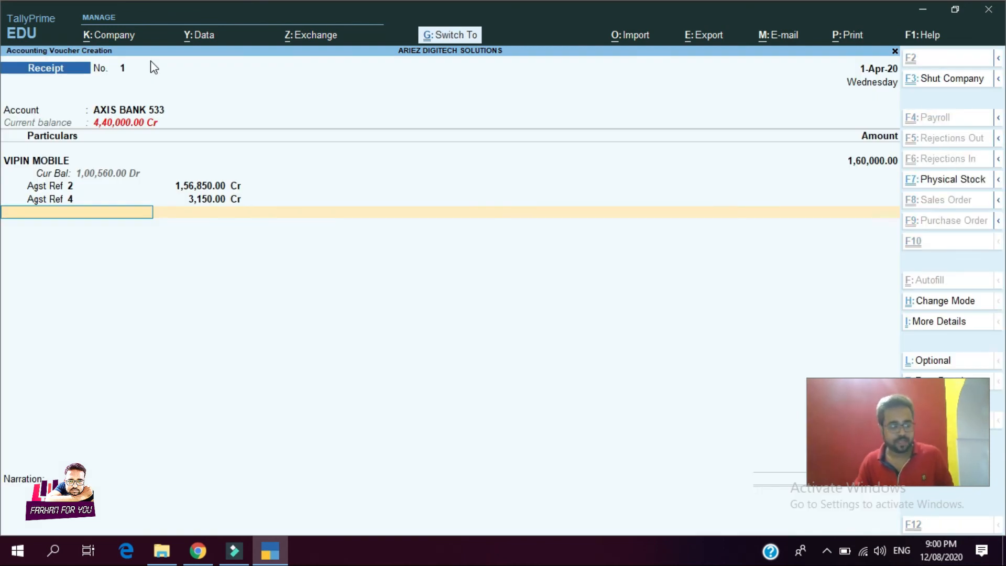
{"action": "key", "text": "ctrl+a"}
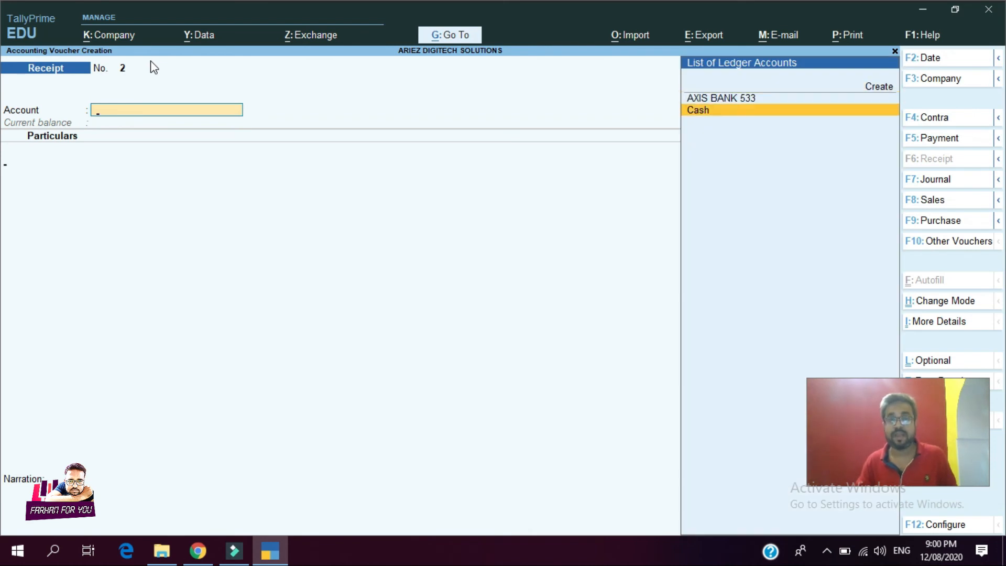
Enter a receipt of 80,000 from IK TELECOM into the Cash account.
{"action": "key", "text": "Return"}
{"action": "key", "text": "Down"}
{"action": "key", "text": "Down"}
{"action": "key", "text": "Down"}
{"action": "key", "text": "Return"}
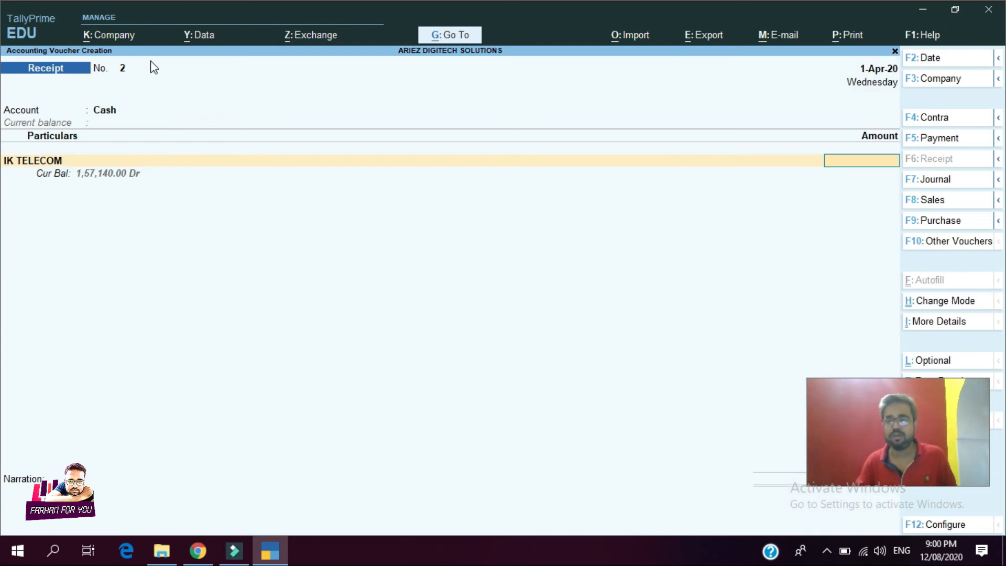
{"action": "type", "text": "80000"}
{"action": "key", "text": "Return"}
Allocate the 80,000.00 Cr against the pending bill 1 as an Agst Ref and save the receipt voucher.
{"action": "key", "text": "Return"}
{"action": "key", "text": "Return"}
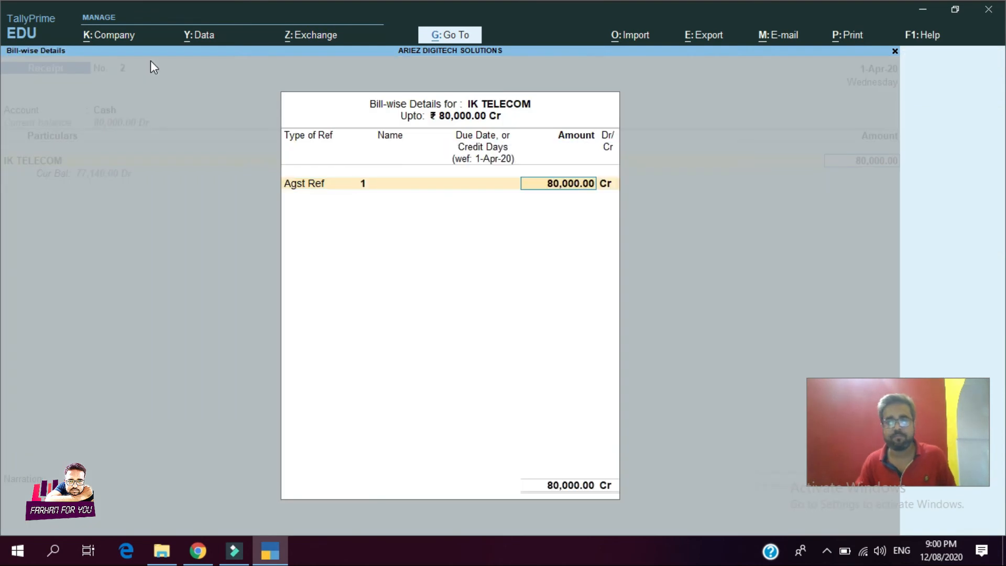
{"action": "key", "text": "Return"}
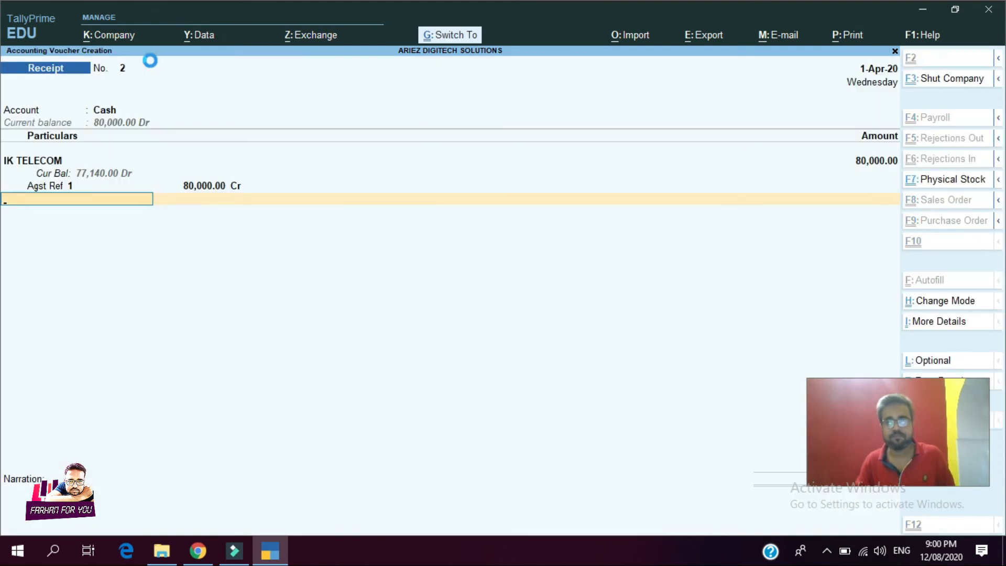
{"action": "key", "text": "ctrl+a"}
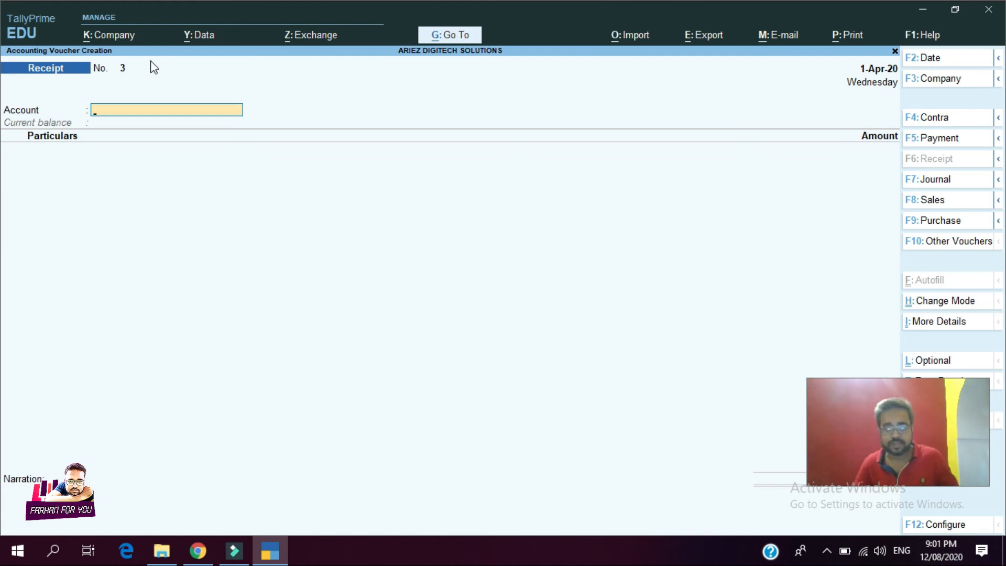
Record and save a contra voucher with AXIS BANK 533 as the account and Cash in the particulars for 50,000.
{"action": "key", "text": "F4"}
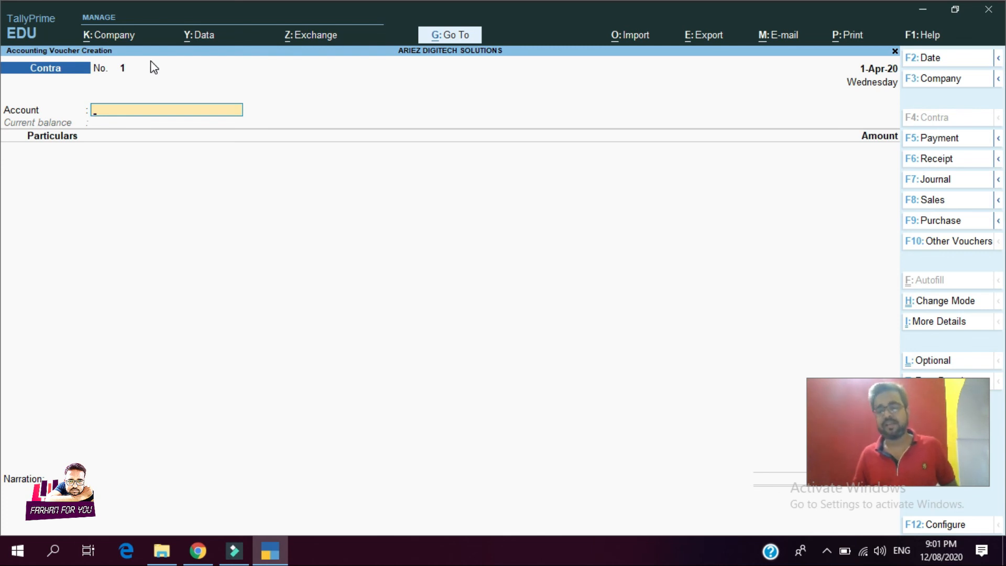
{"action": "key", "text": "Return"}
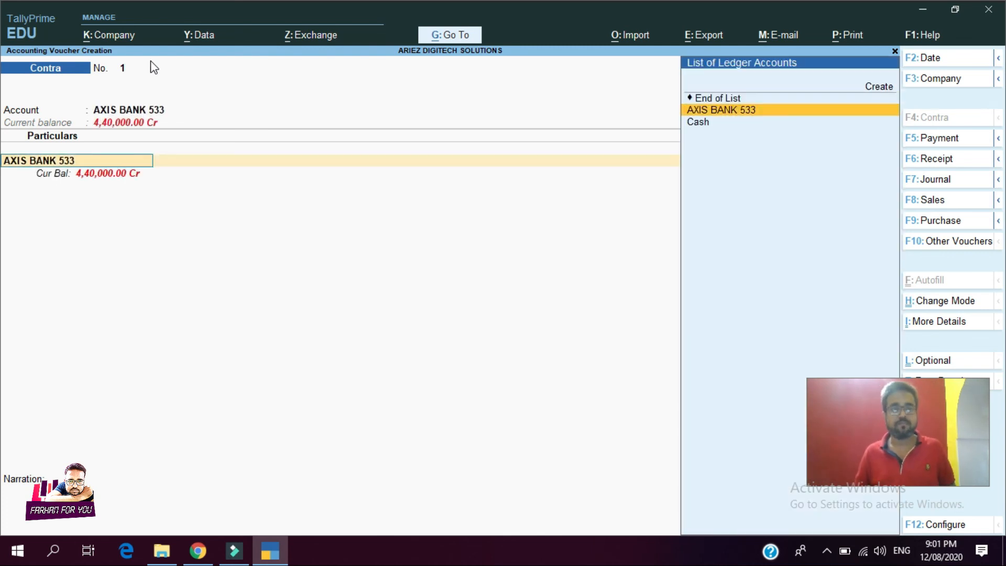
{"action": "key", "text": "Down"}
{"action": "key", "text": "Return"}
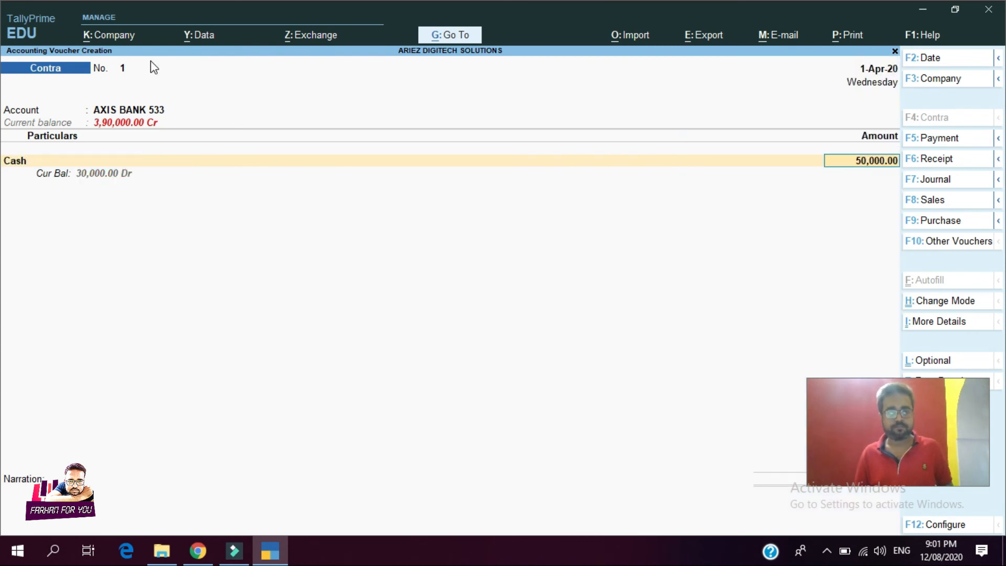
{"action": "key", "text": "ctrl"}
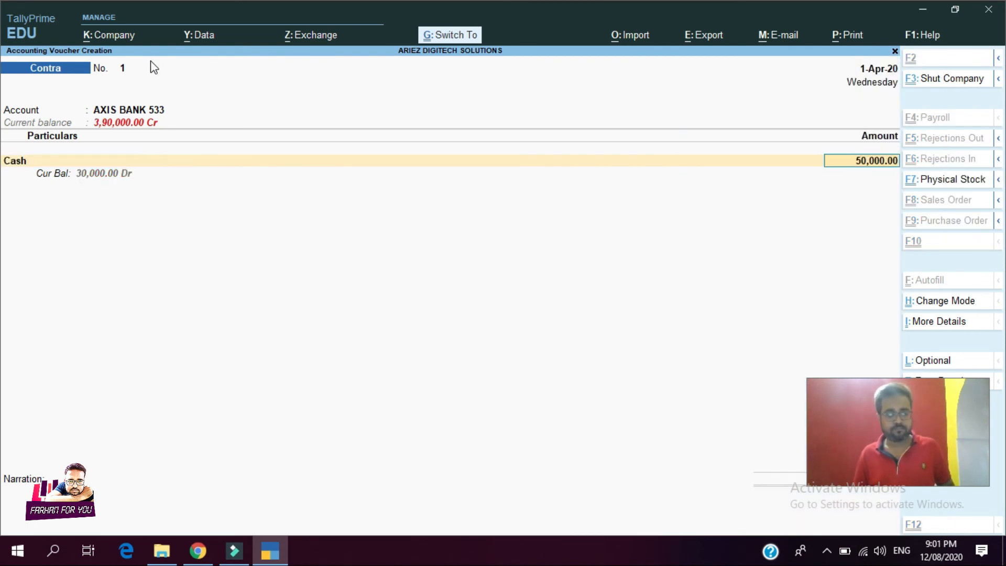
{"action": "key", "text": "ctrl+a"}
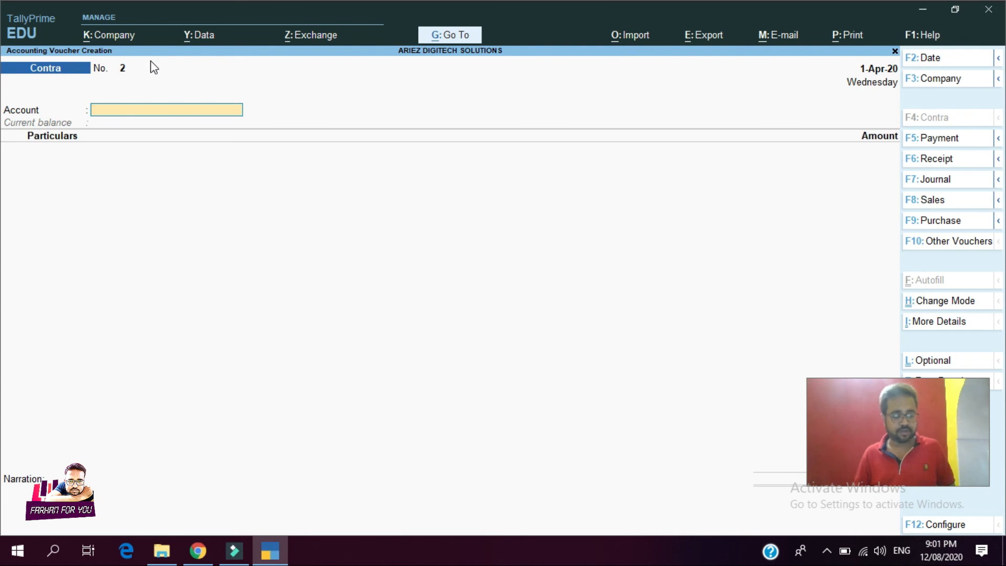
Record and save a second contra voucher with AXIS BANK 533 as the account and Cash in the particulars for 10,000.
{"action": "key", "text": "Down"}
{"action": "key", "text": "Return"}
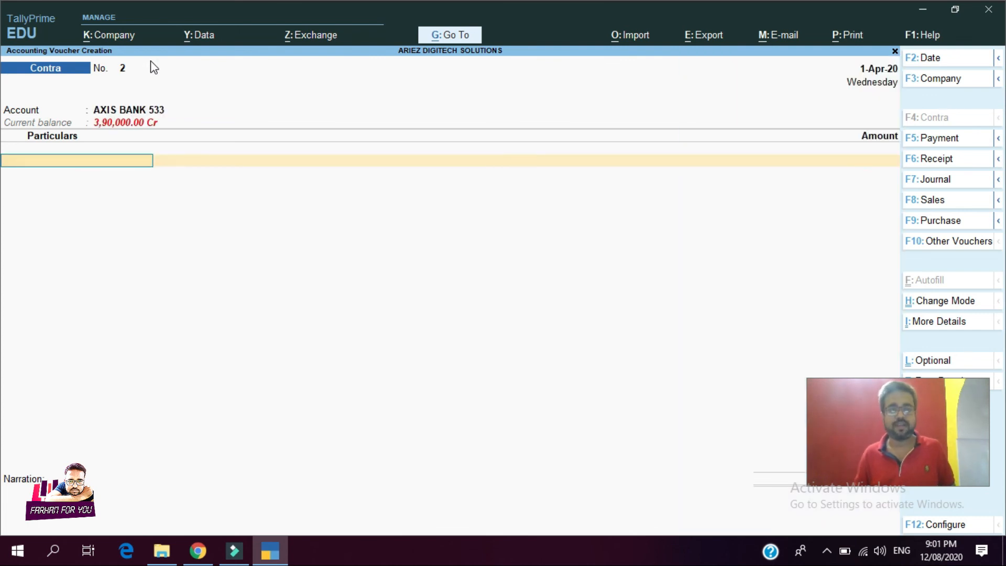
{"action": "key", "text": "Down"}
{"action": "key", "text": "Down"}
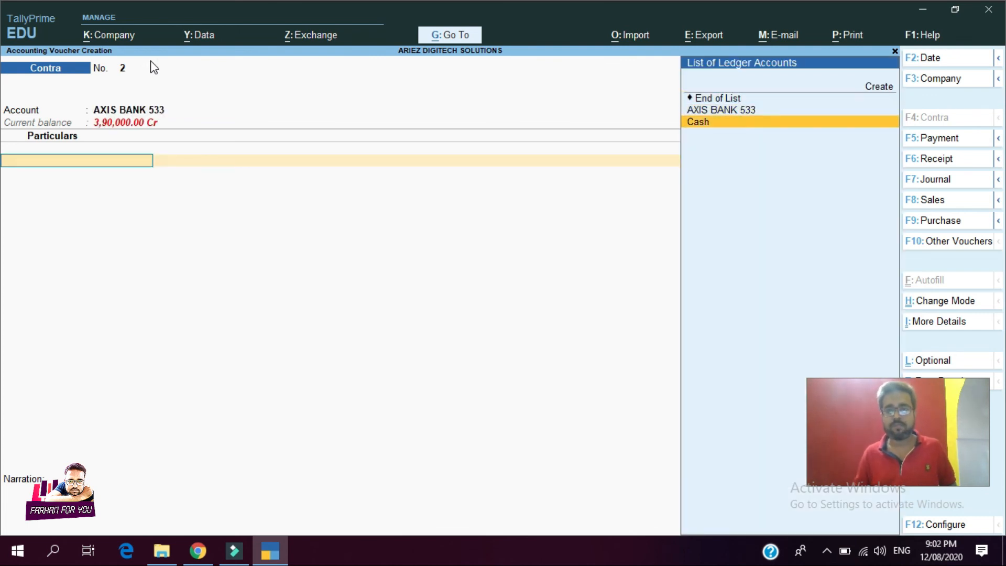
{"action": "key", "text": "Return"}
{"action": "type", "text": "10,000"}
{"action": "key", "text": "Return"}
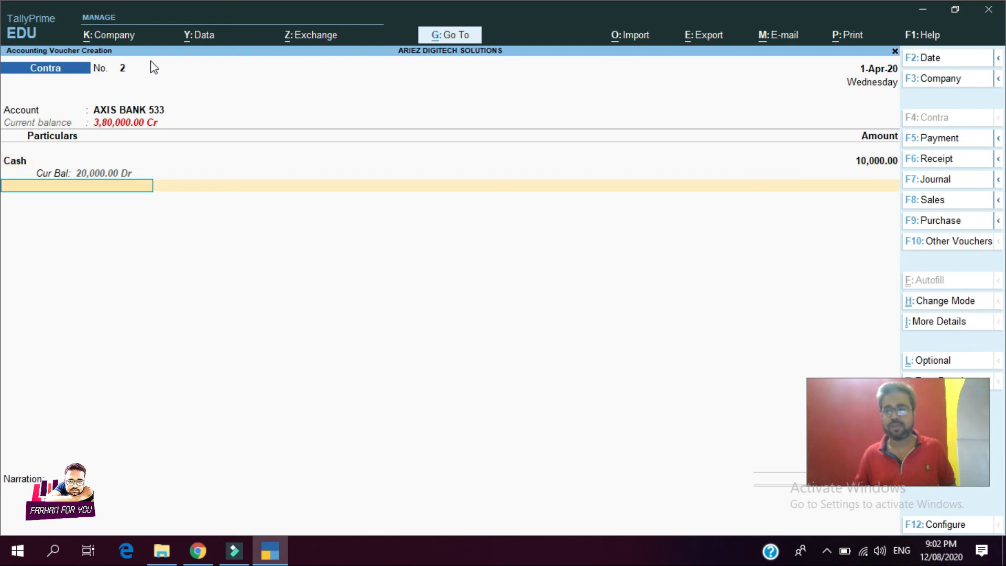
{"action": "key", "text": "ctrl"}
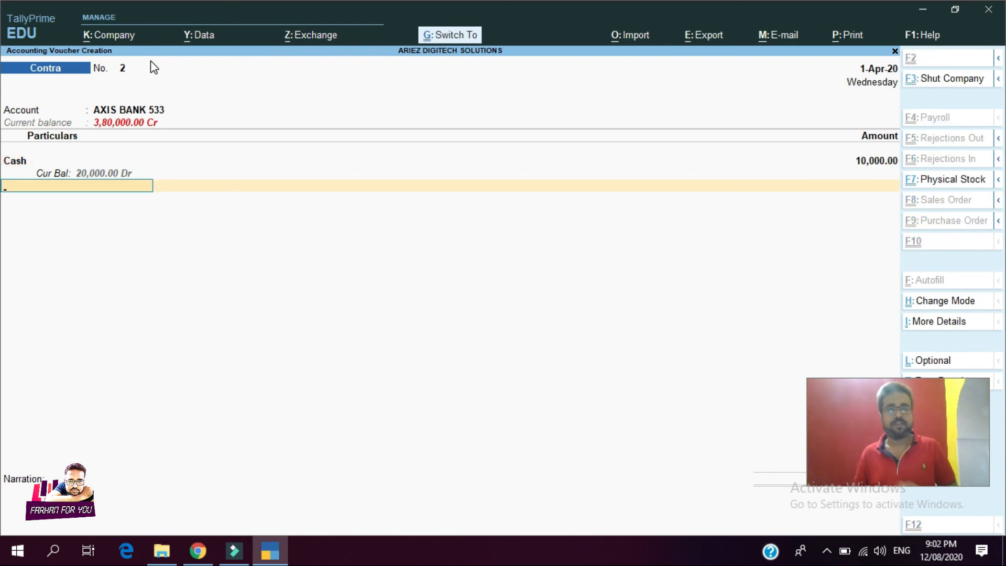
{"action": "key", "text": "ctrl+a"}
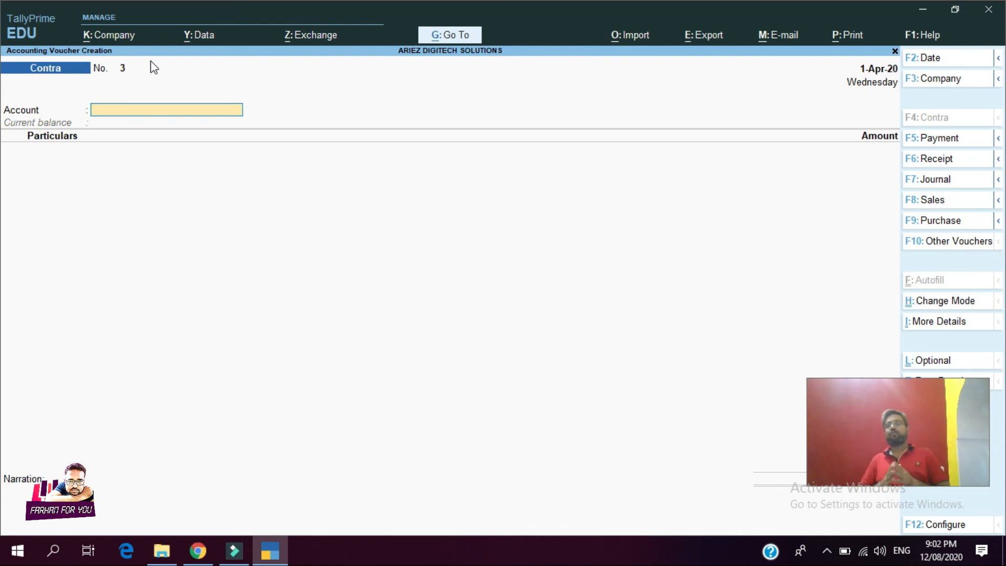